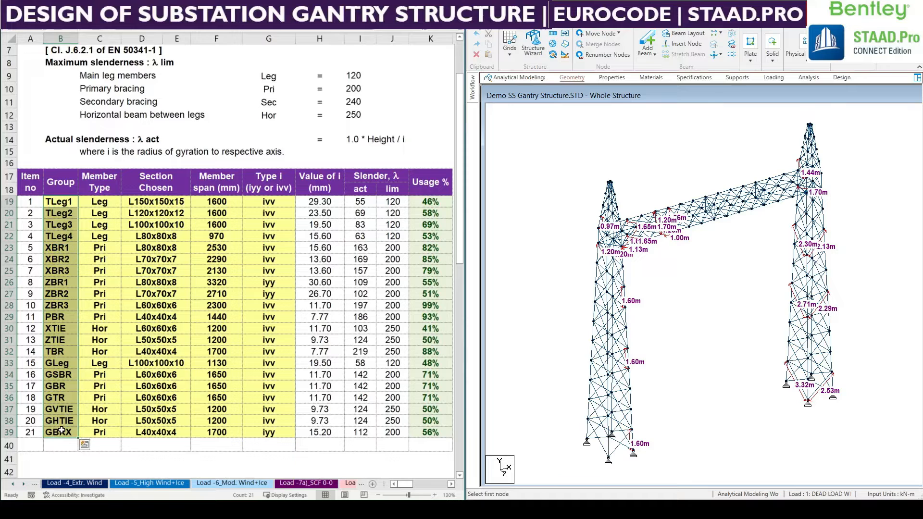
Review the member types of the four TLeg groups and the maximum slenderness limit for main leg members.
click(676, 297)
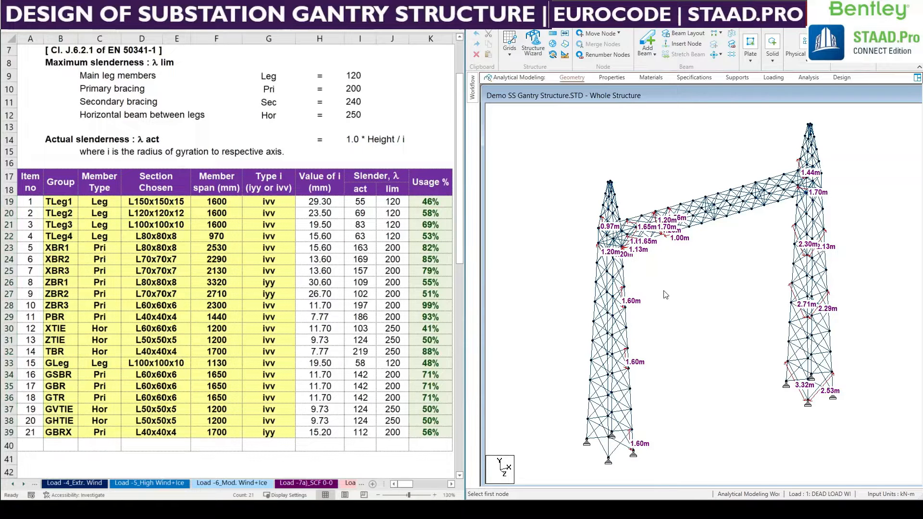
middle_drag(718, 310, 720, 314)
click(100, 226)
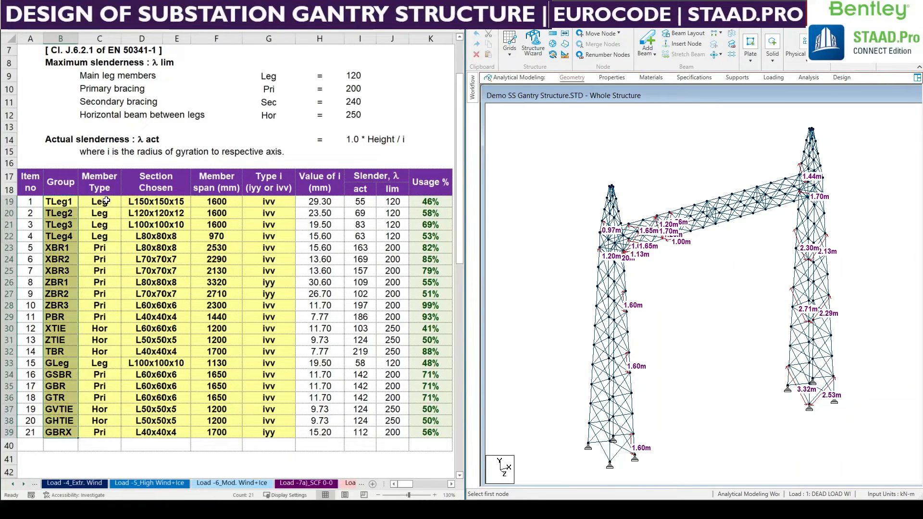
click(105, 202)
drag(105, 202, 108, 237)
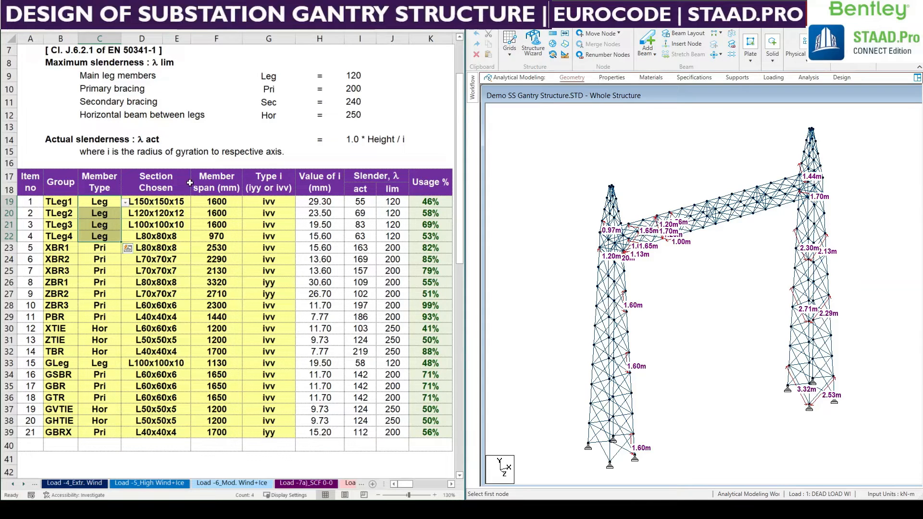
click(362, 78)
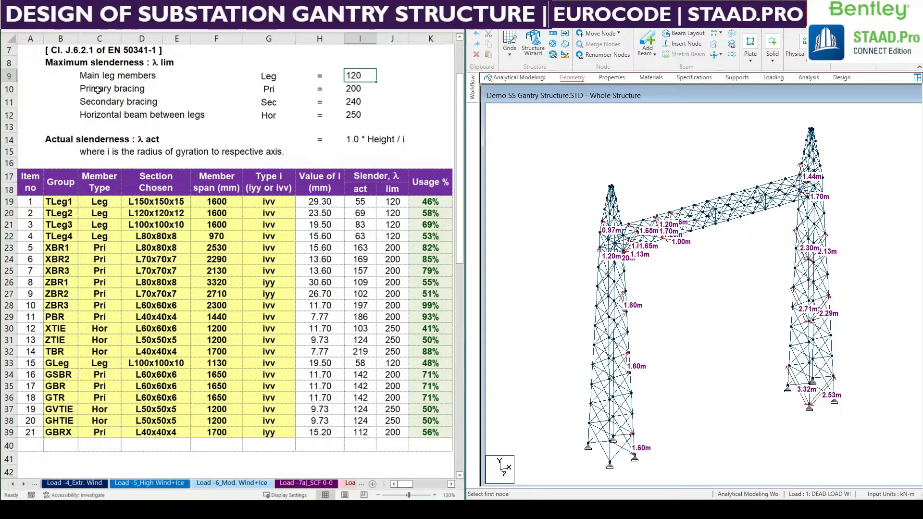
Review the maximum slenderness limits for primary bracing, secondary bracing and horizontal beams between legs.
drag(98, 90, 352, 103)
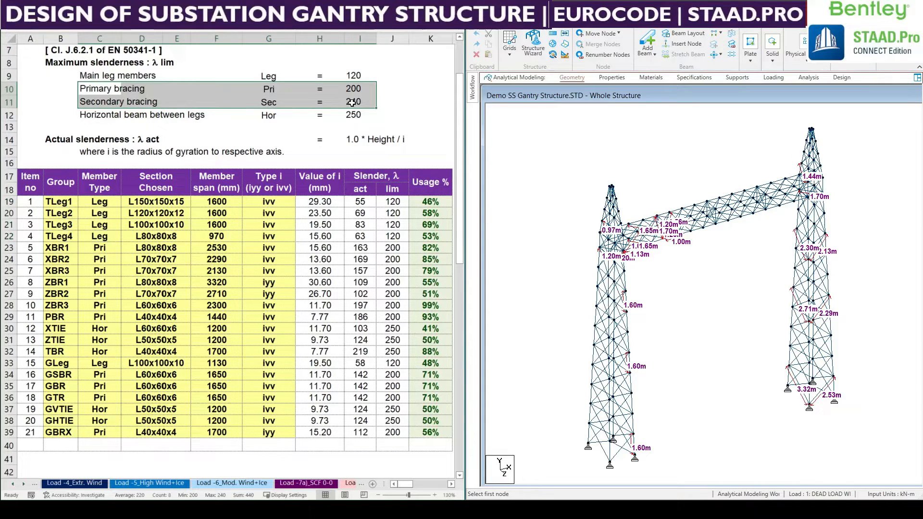
drag(101, 117, 368, 126)
click(123, 260)
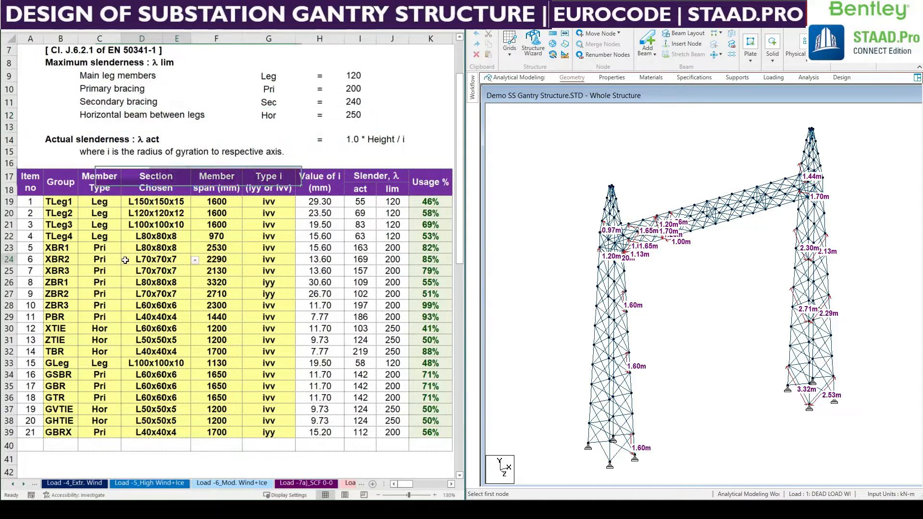
Review the member type assigned to each group, from the tower legs and bracing through the gantry members.
drag(103, 204, 97, 432)
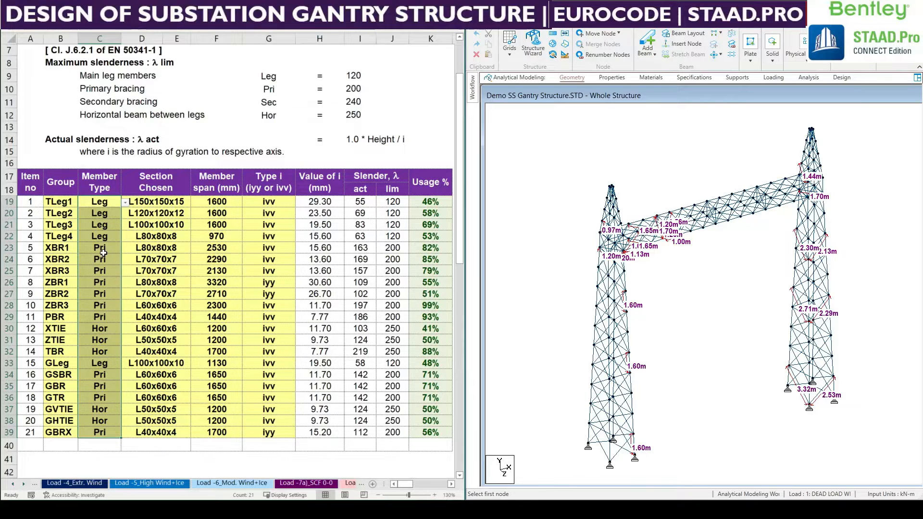
drag(103, 248, 104, 355)
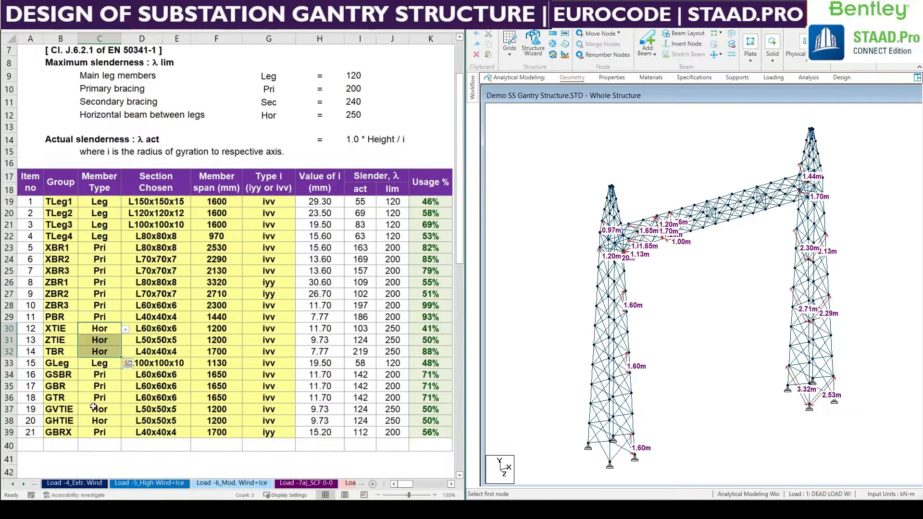
drag(100, 374, 100, 432)
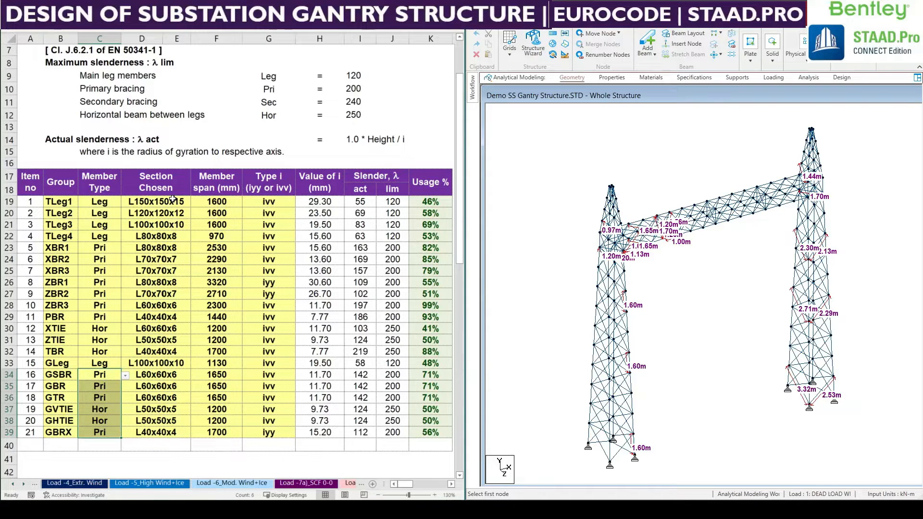
Review the chosen section and the member span of all 21 groups in the slenderness table.
drag(173, 199, 158, 432)
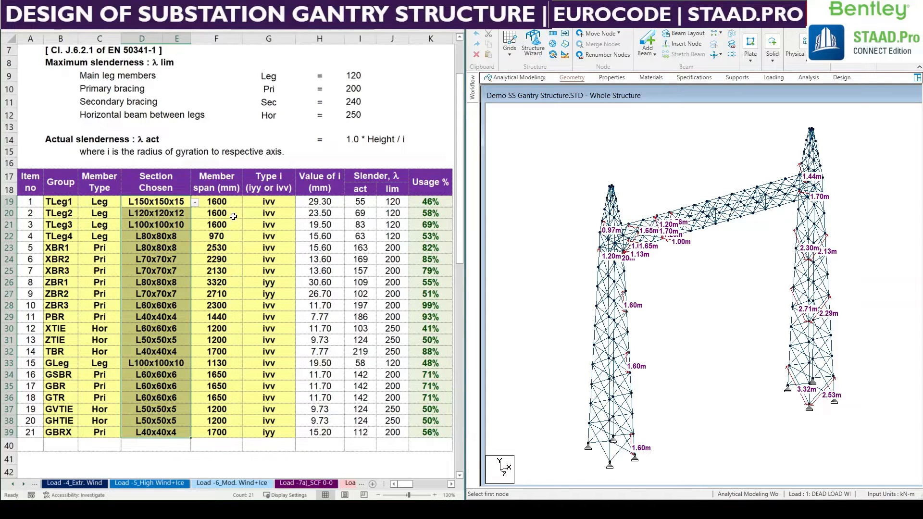
click(229, 199)
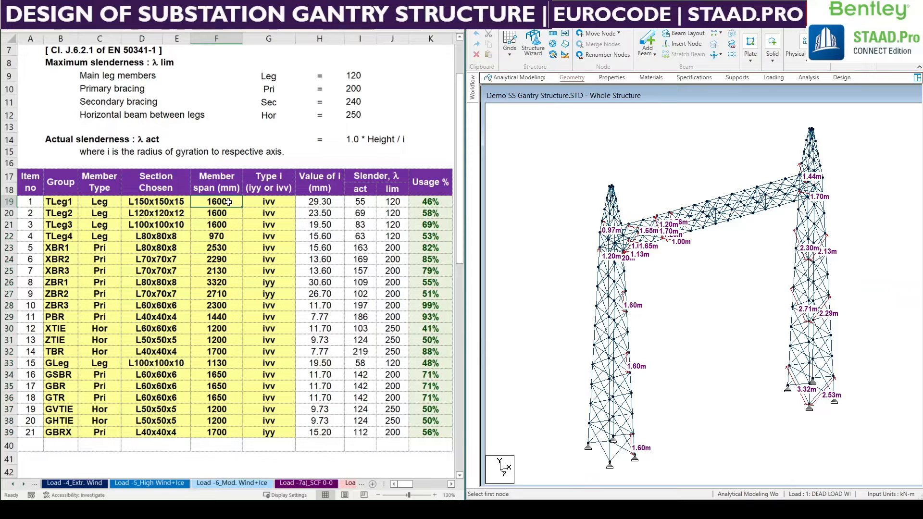
drag(228, 202, 201, 433)
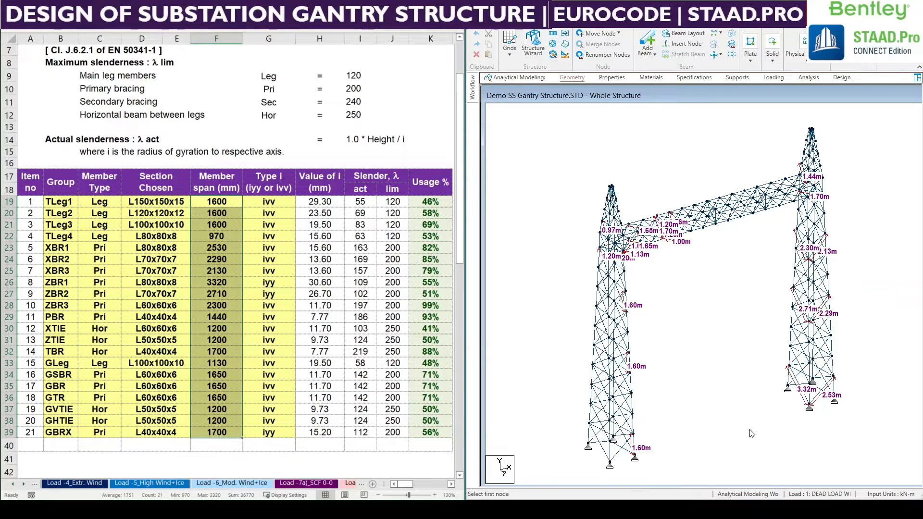
Compare the TLeg1 to TLeg4 member spans in the table with the lengths marked on the gantry model.
click(691, 418)
middle_drag(645, 470, 643, 465)
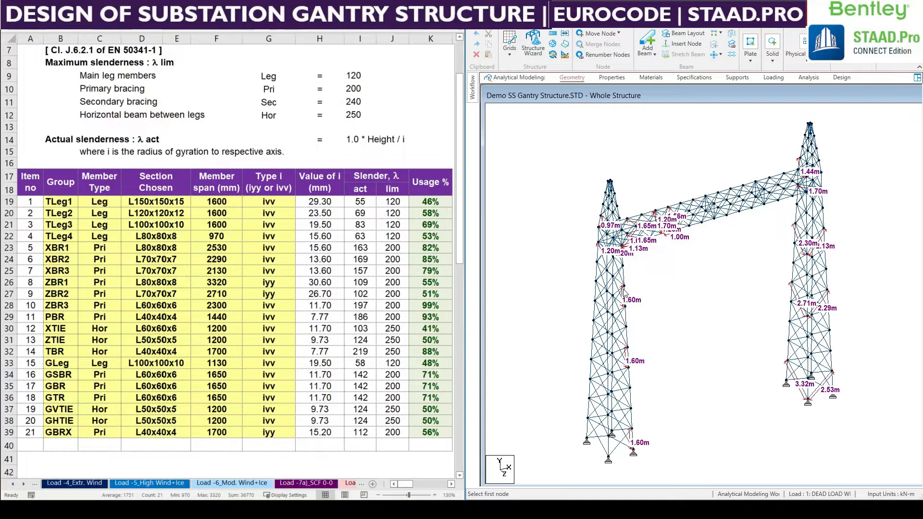
click(76, 232)
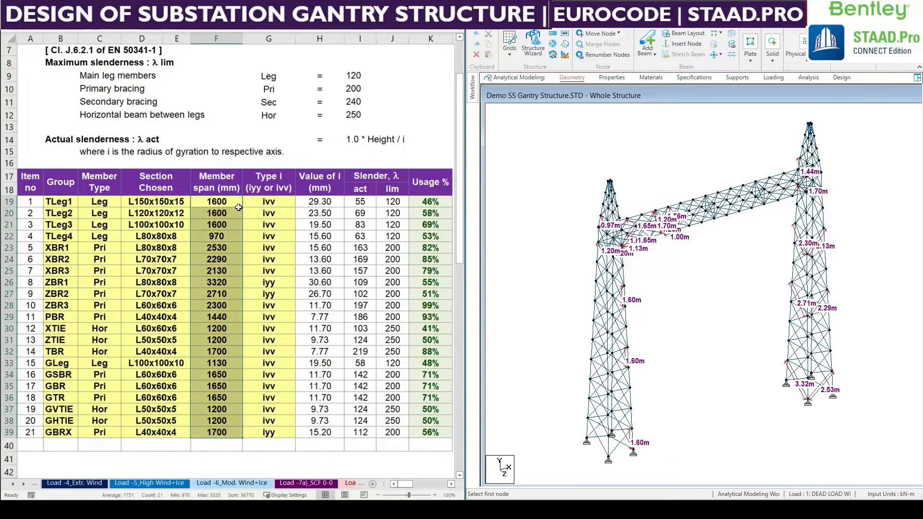
drag(233, 198, 227, 225)
key(ctrl+z)
click(216, 236)
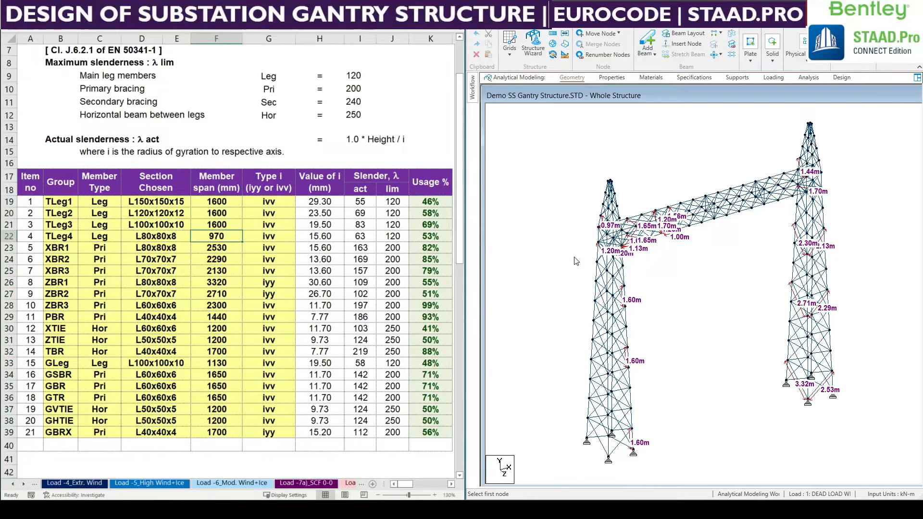
Examine the length labels on the gantry model up close against the full member span column.
scroll(708, 291, up, 2)
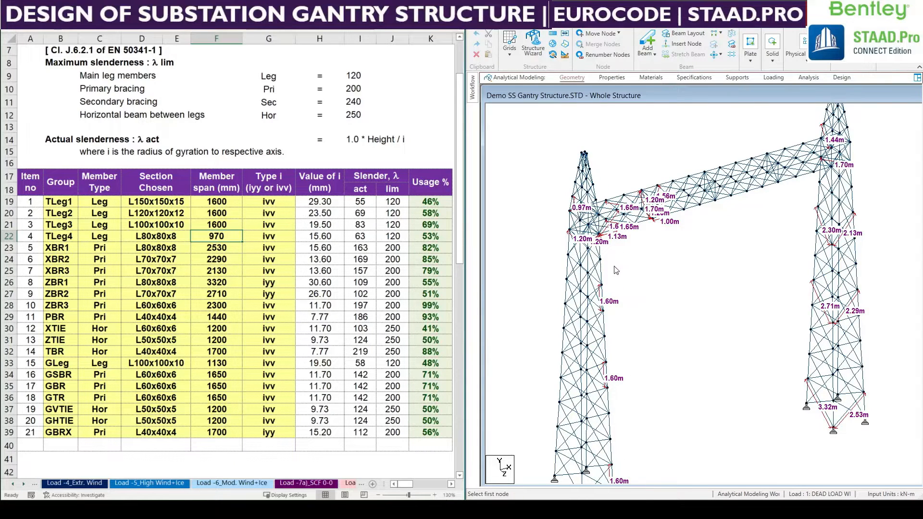
middle_drag(617, 270, 612, 267)
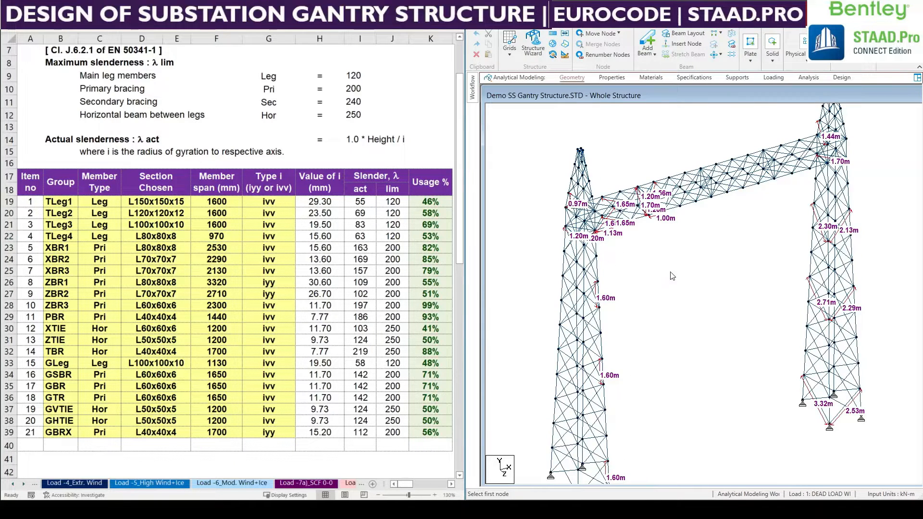
click(222, 272)
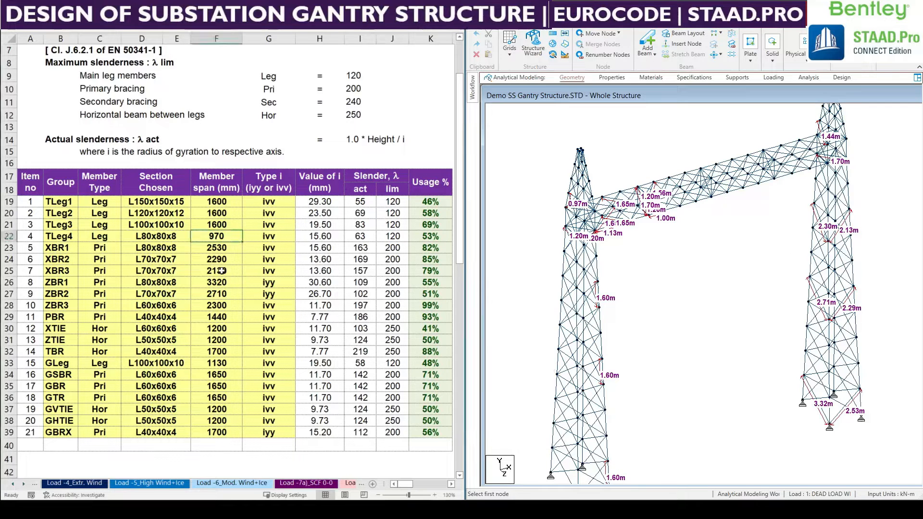
drag(218, 202, 217, 434)
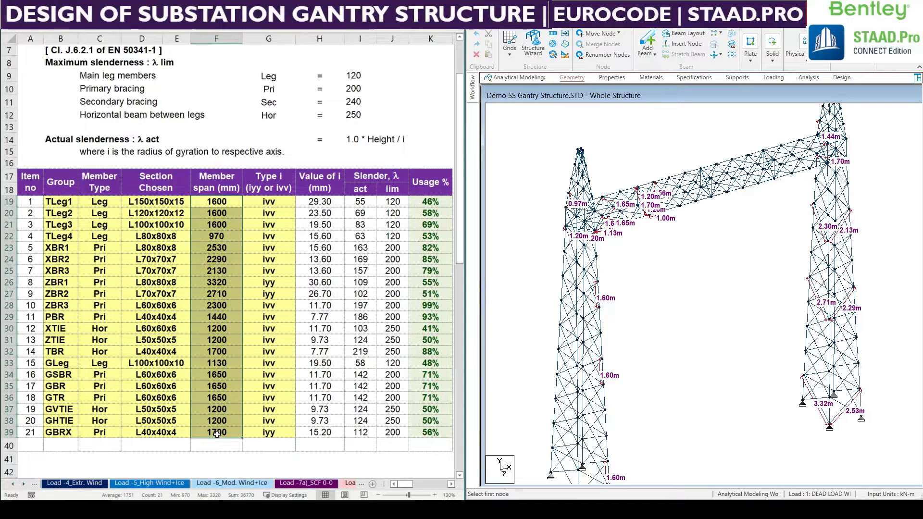
Review the radius of gyration type and the value of i for all member groups.
click(258, 375)
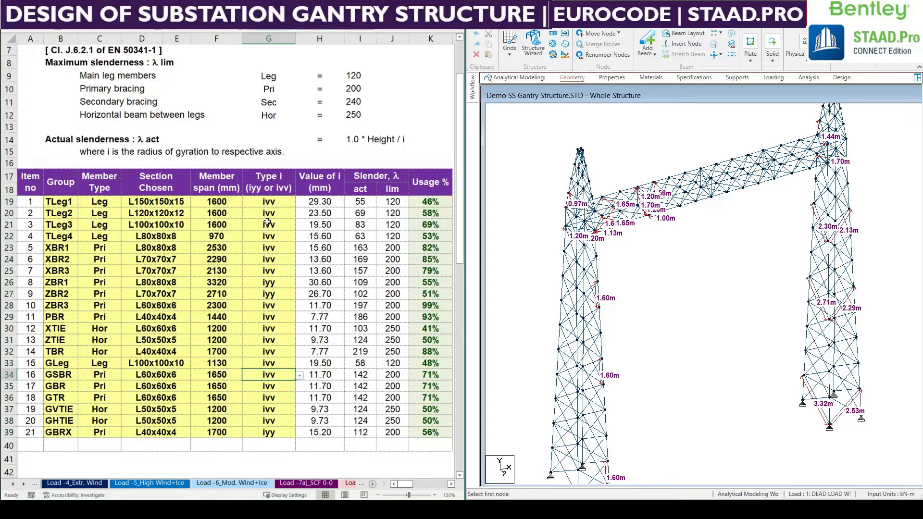
drag(269, 204, 256, 437)
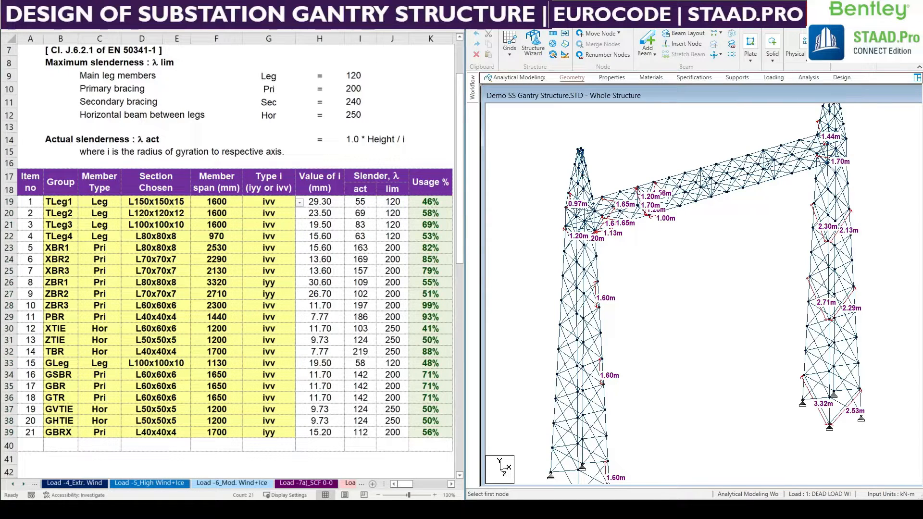
drag(320, 201, 333, 432)
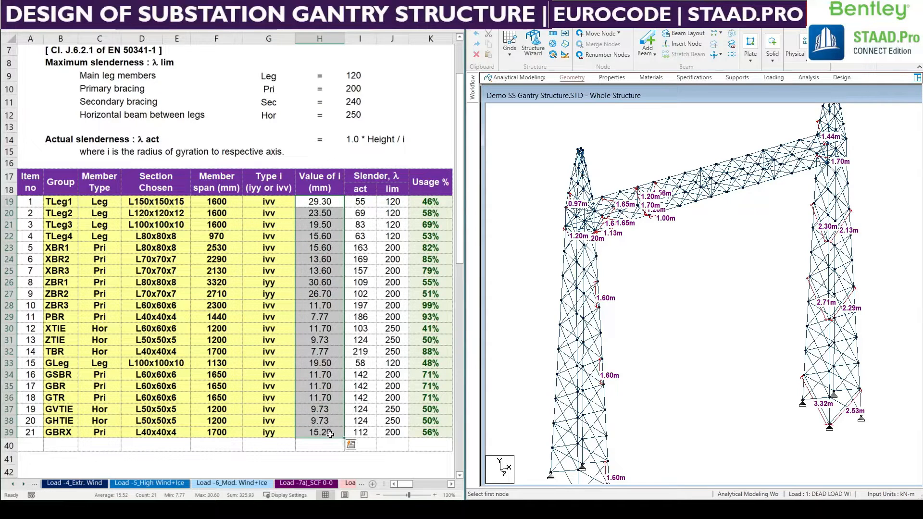
Open the Tables for ref sheet and expand its collapsed rows of angle section properties.
click(21, 484)
click(22, 483)
click(22, 484)
click(269, 483)
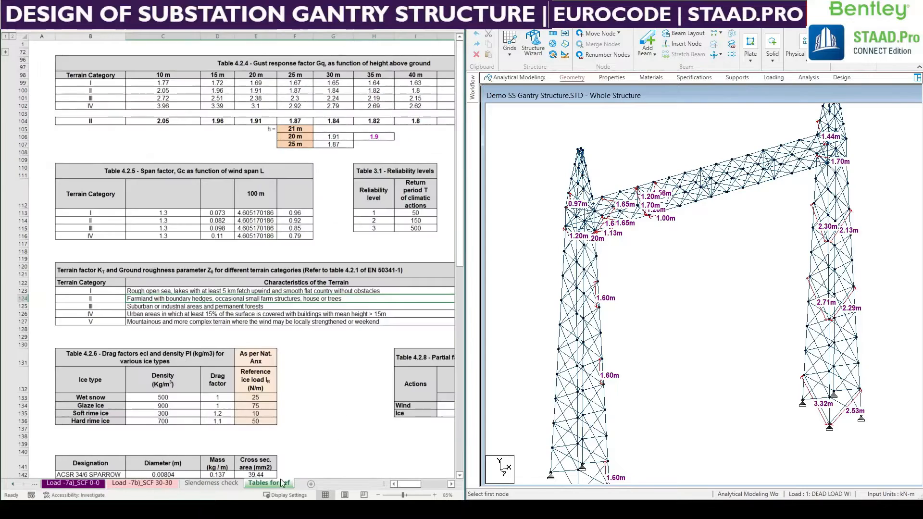
click(7, 55)
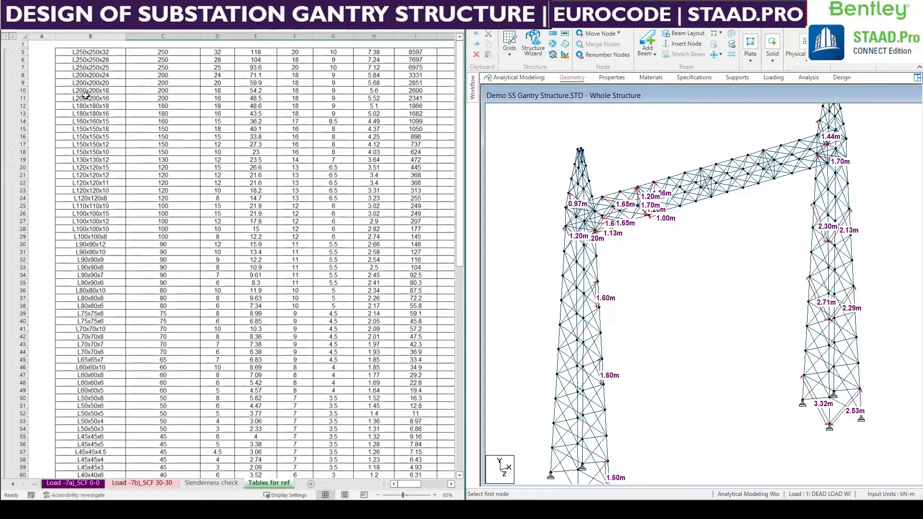
Unhide the rows between row 1 and row 5 and look through the angle section properties.
click(22, 43)
drag(22, 43, 22, 52)
right_click(19, 48)
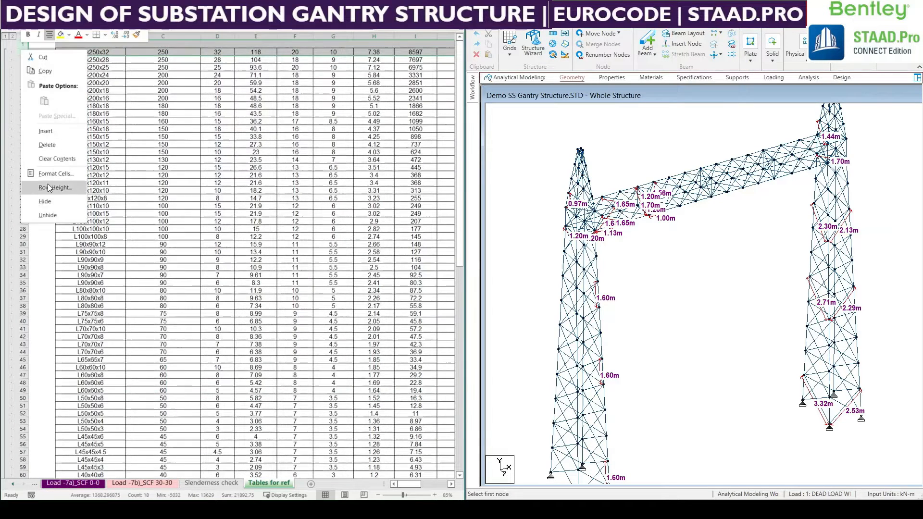
click(49, 216)
click(253, 154)
scroll(240, 385, down, 7)
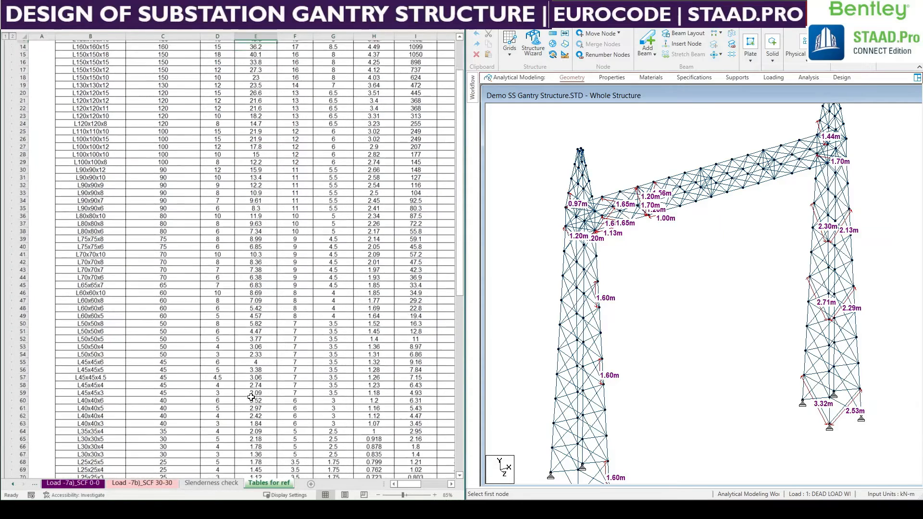
Return to the Slenderness check sheet and inspect the formula for TLeg1's actual slenderness.
click(212, 484)
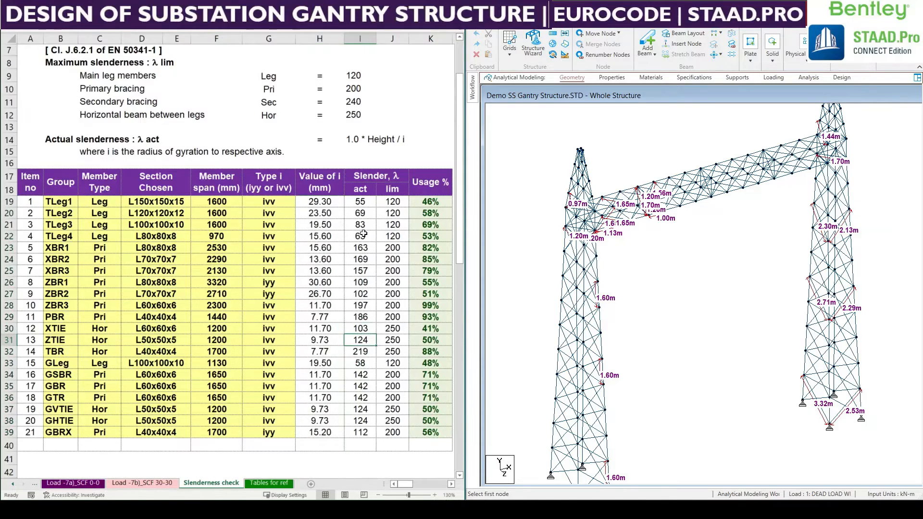
double_click(361, 202)
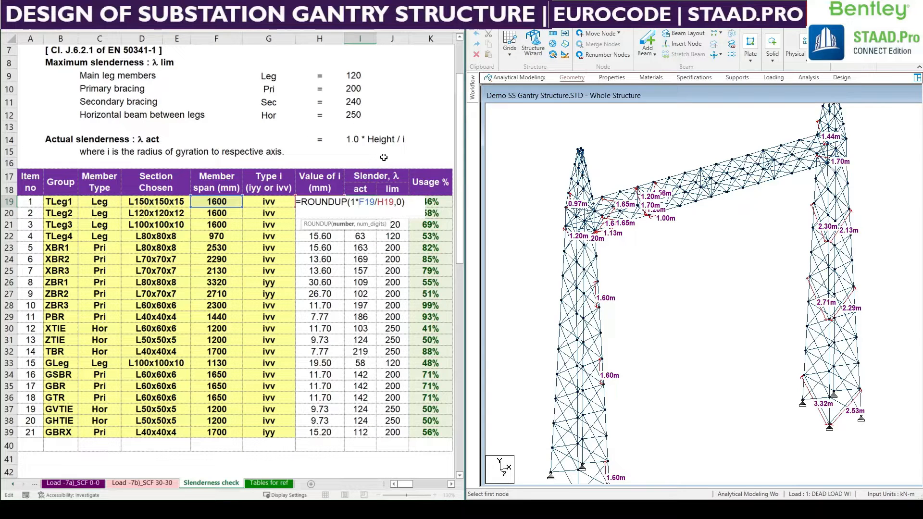
key(ctrl+Return)
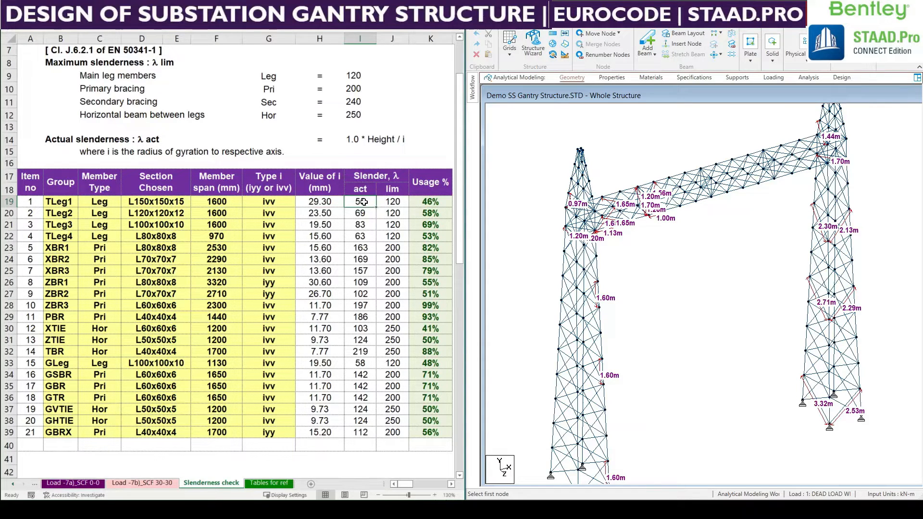
Review the actual slenderness, limiting slenderness and usage percentage of all member groups.
drag(365, 202, 365, 434)
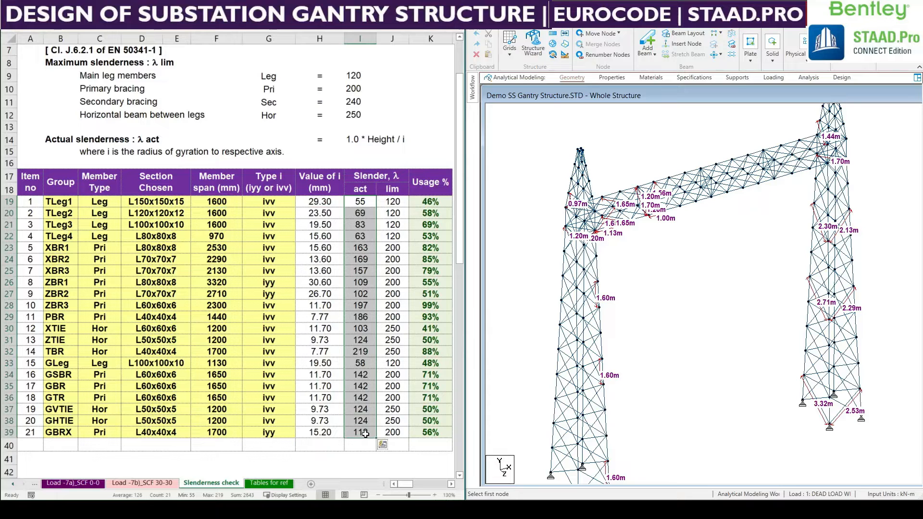
drag(393, 202, 388, 431)
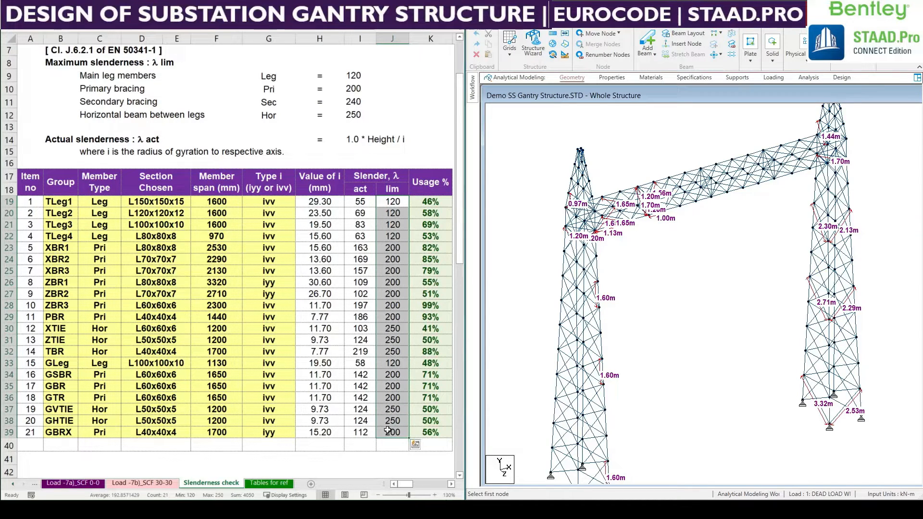
drag(427, 201, 421, 433)
click(269, 293)
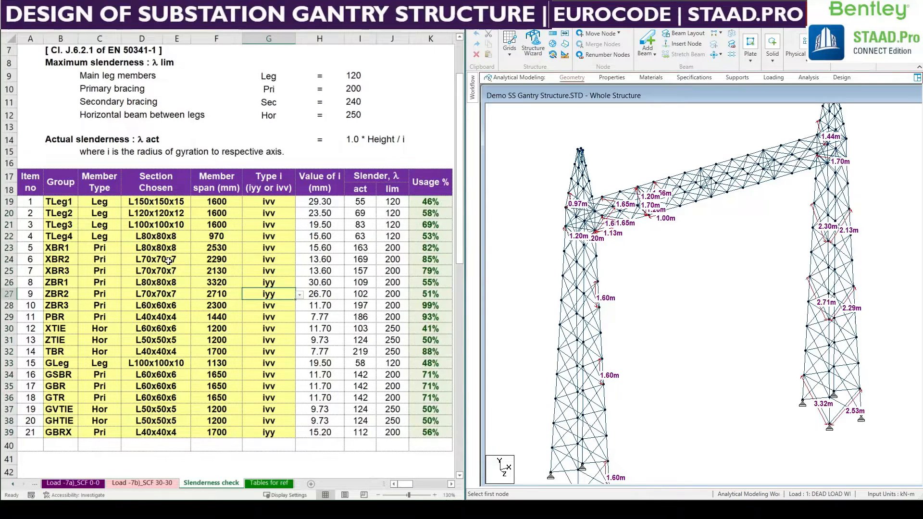
Change TLeg1's chosen section to L90x90x9.
click(158, 205)
click(194, 203)
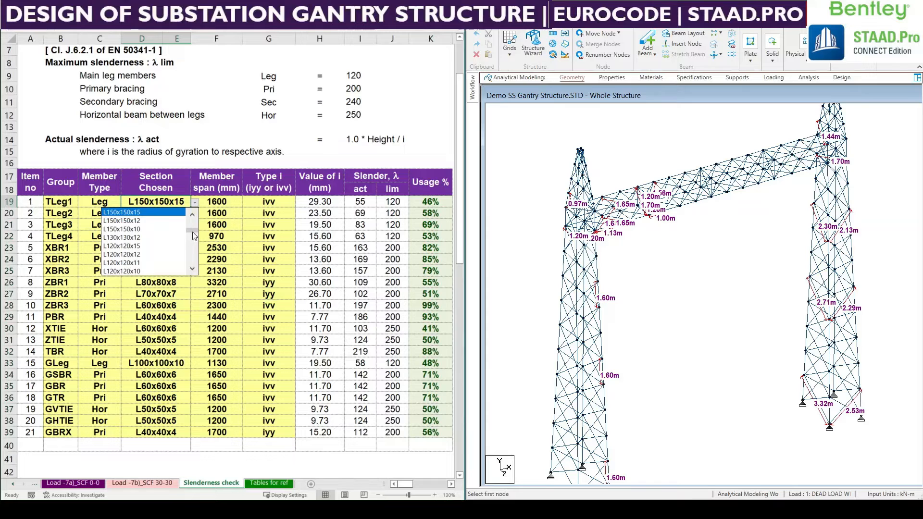
drag(194, 235, 194, 244)
click(140, 251)
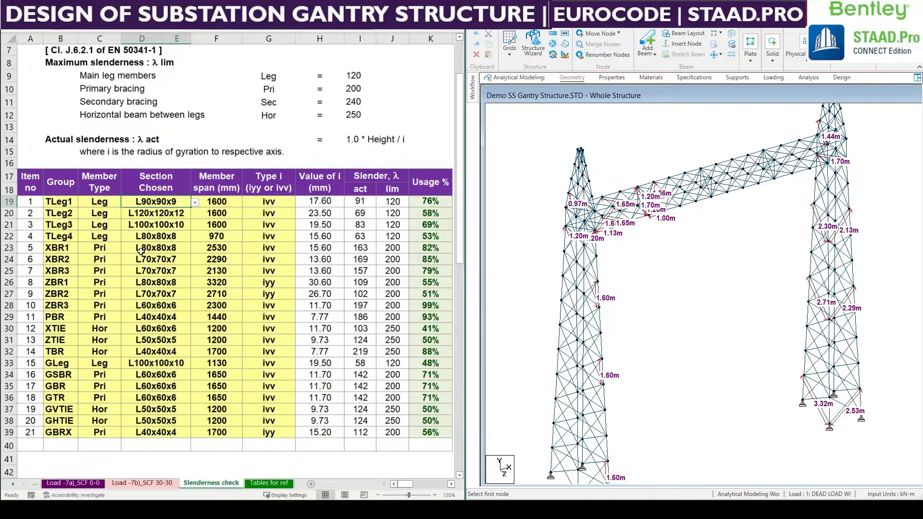
Try L80x80x6 as TLeg1's chosen section, and undo the last two section changes of that group.
click(194, 203)
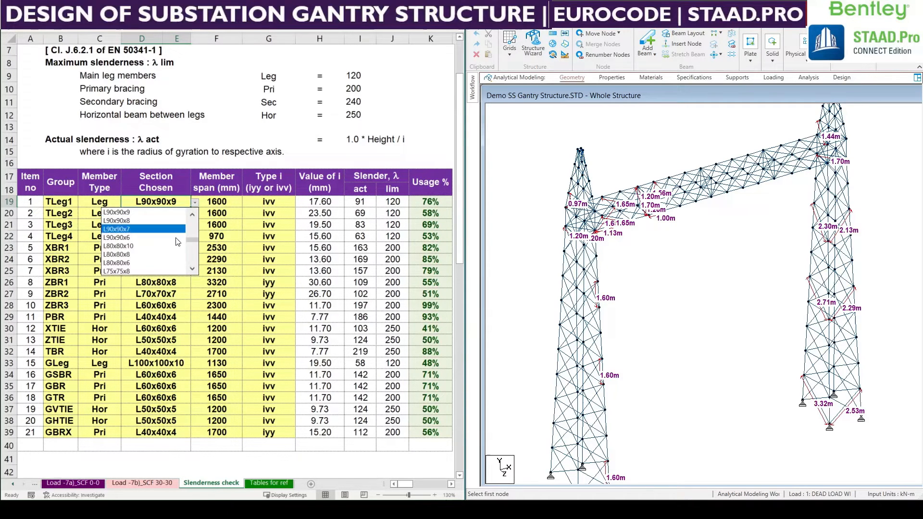
click(155, 264)
click(196, 205)
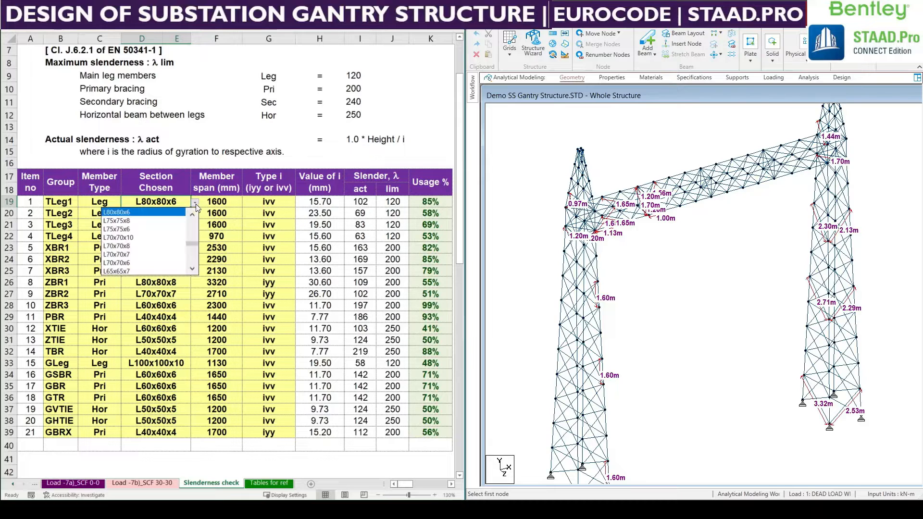
click(211, 248)
key(ctrl+z)
key(ctrl+z)
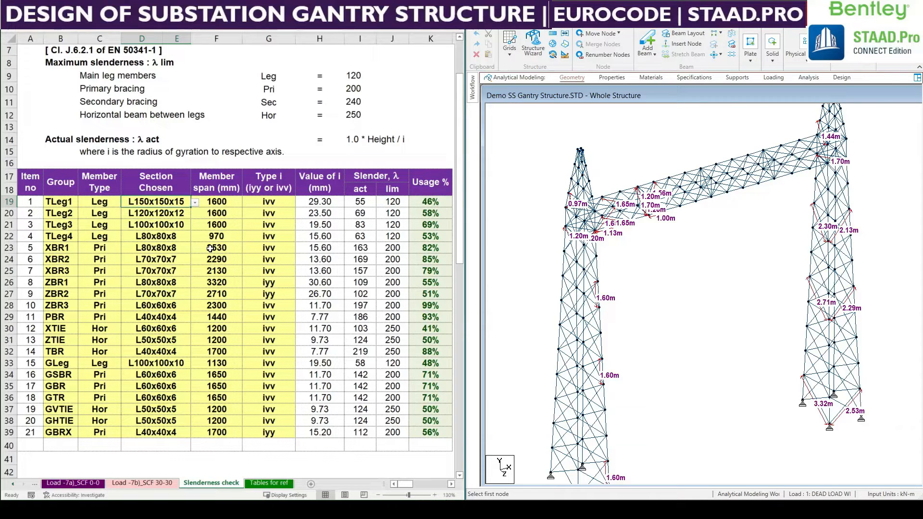
Try the small L40x40x3 angle as TLeg1's chosen section, and undo the change.
click(195, 202)
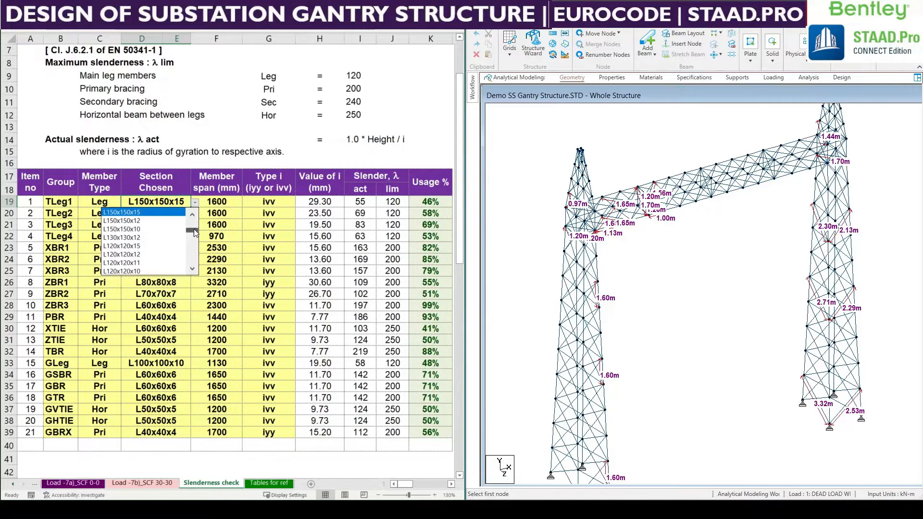
drag(195, 232, 195, 267)
click(144, 271)
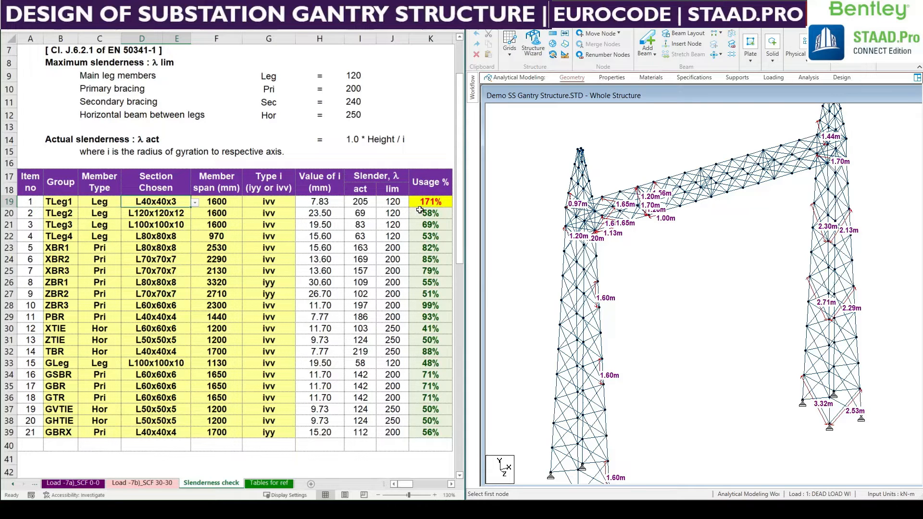
key(ctrl+z)
click(234, 270)
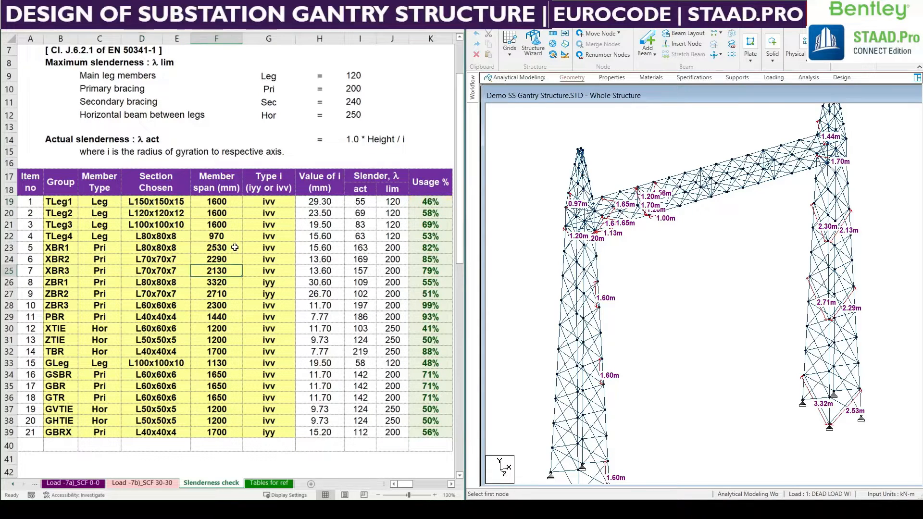
Look over the chosen sections and usage percentages of all groups from TLeg1 to GBRX.
drag(161, 200, 148, 432)
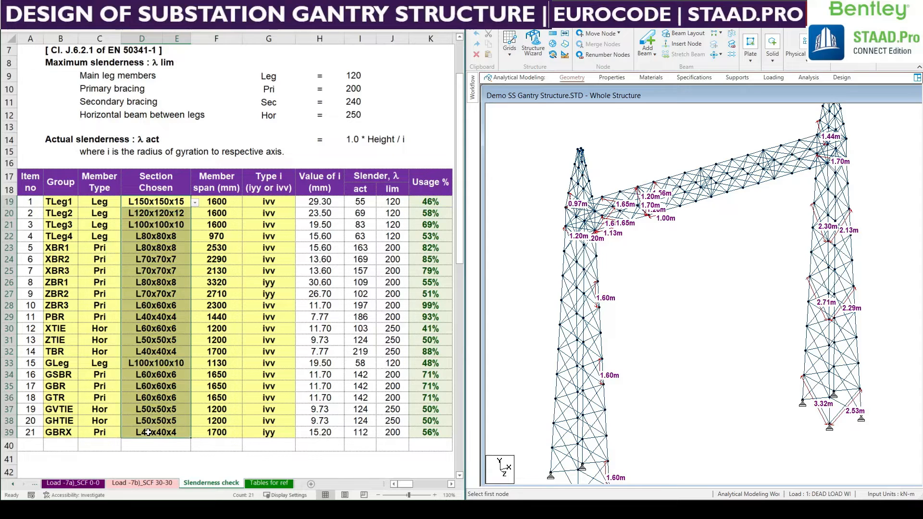
click(154, 339)
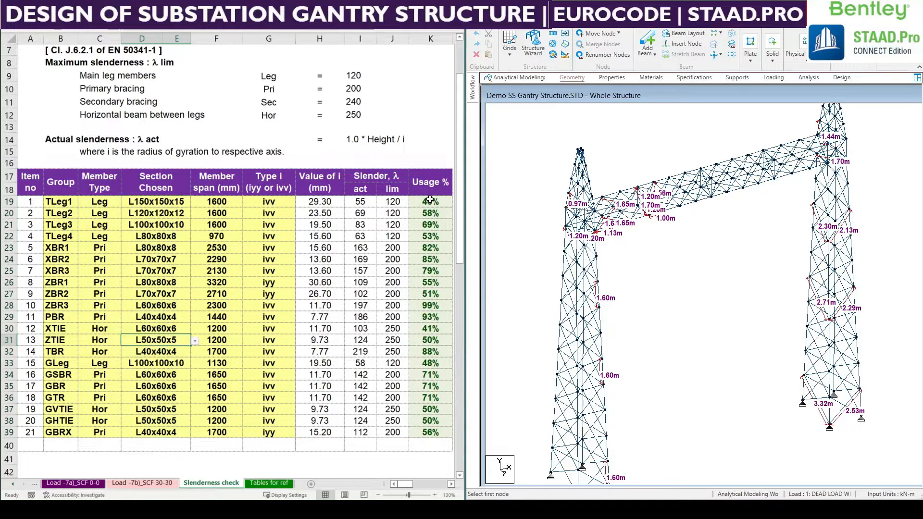
drag(429, 199, 430, 434)
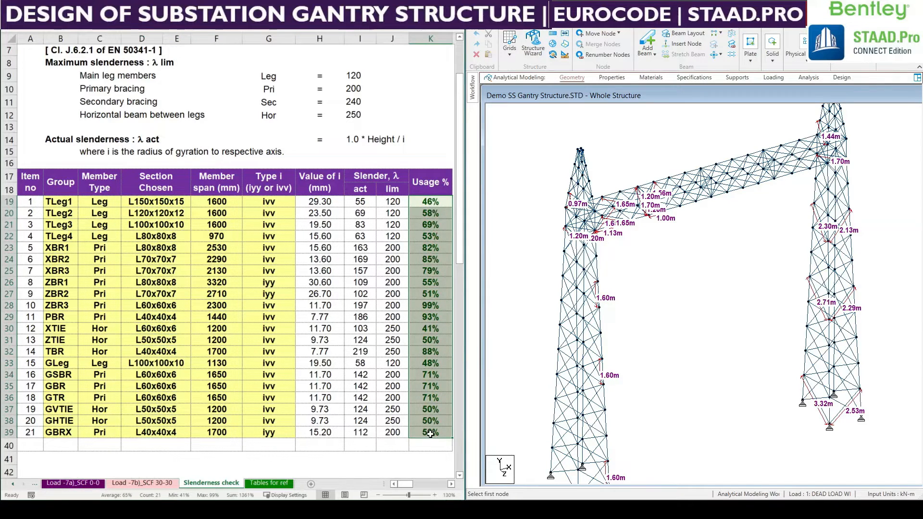
Change the chosen section of group ZBR3 to L70x70x7.
click(428, 304)
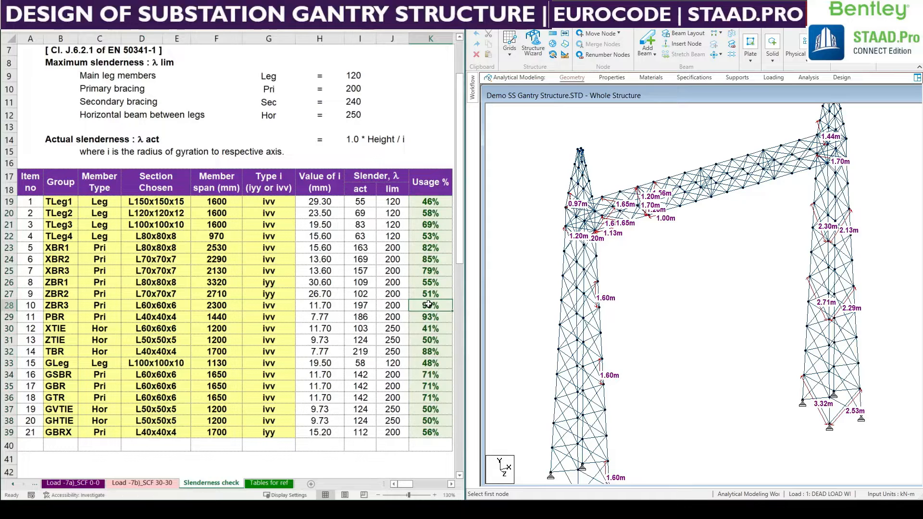
click(179, 305)
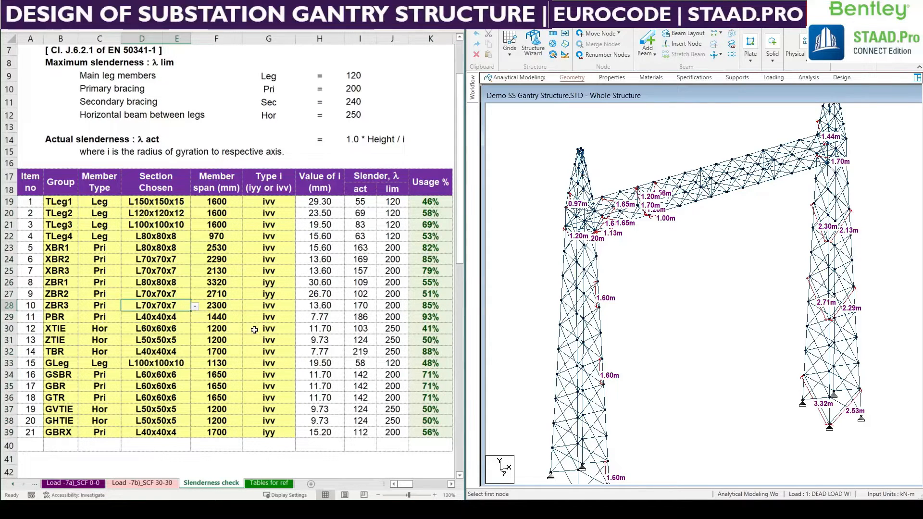
click(387, 329)
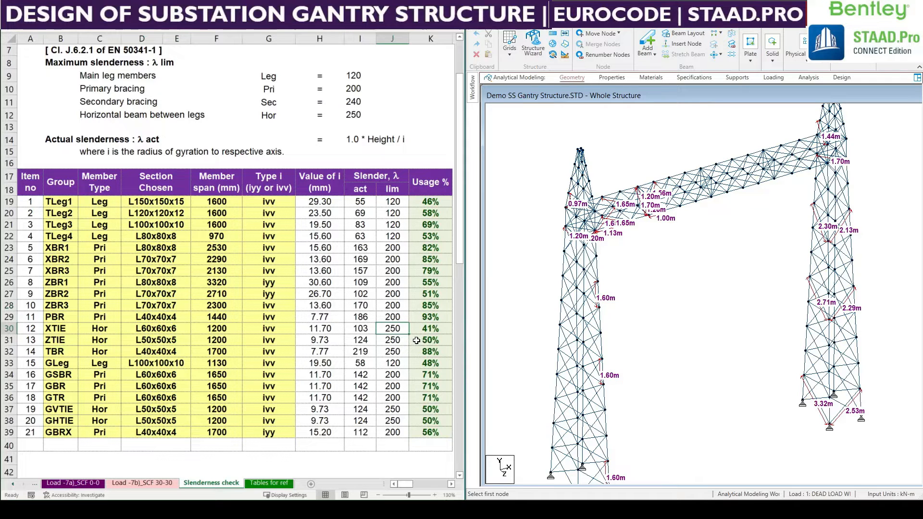
Change the chosen section of group PBR to L50x50x5.
double_click(177, 317)
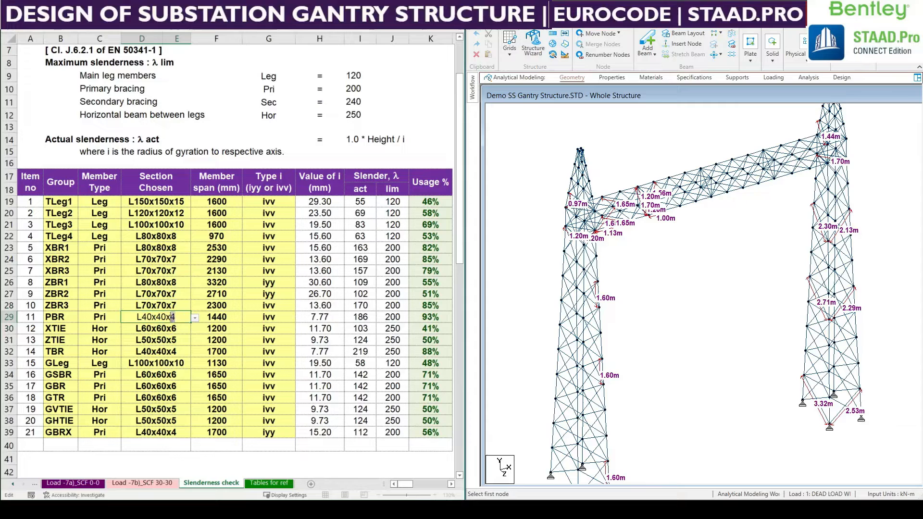
key(BackSpace)
text(5)
text(5)
drag(146, 318, 143, 318)
text(5)
click(172, 361)
click(442, 384)
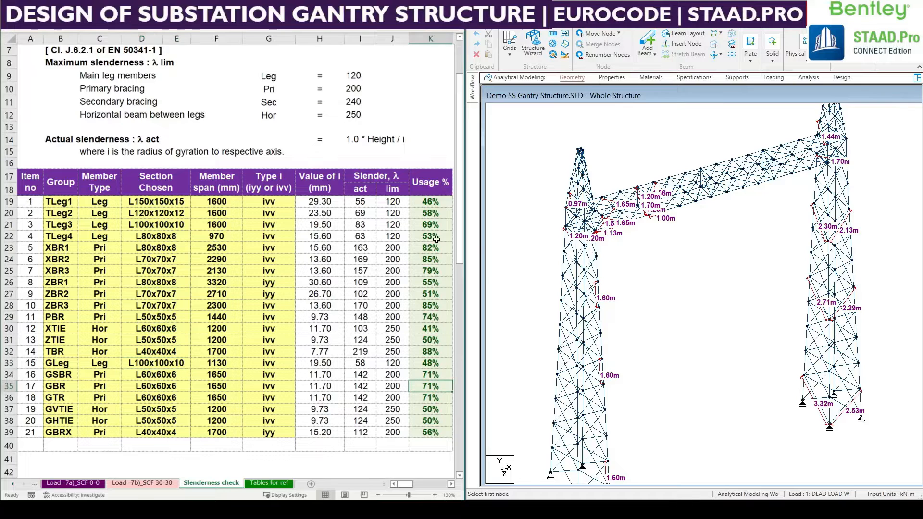
Review the usage percentages and chosen sections of every member group after the section changes.
drag(436, 201, 435, 432)
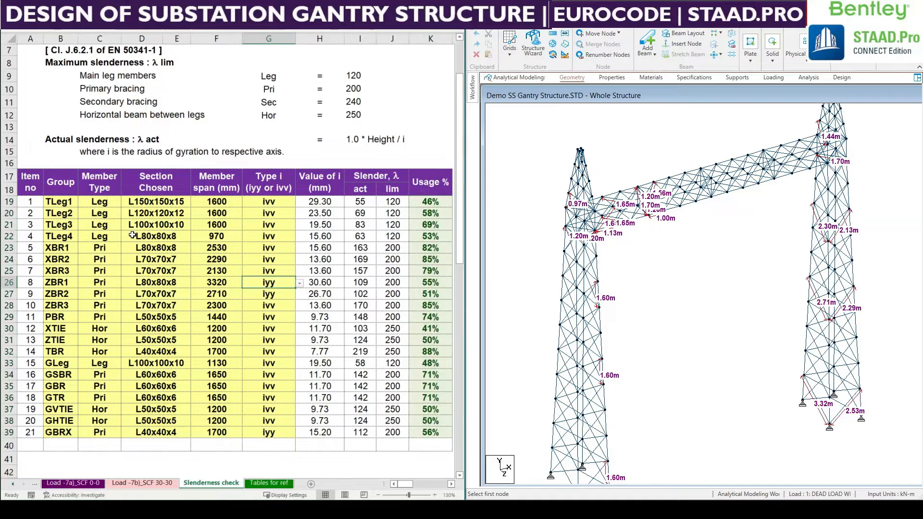
drag(148, 204, 155, 432)
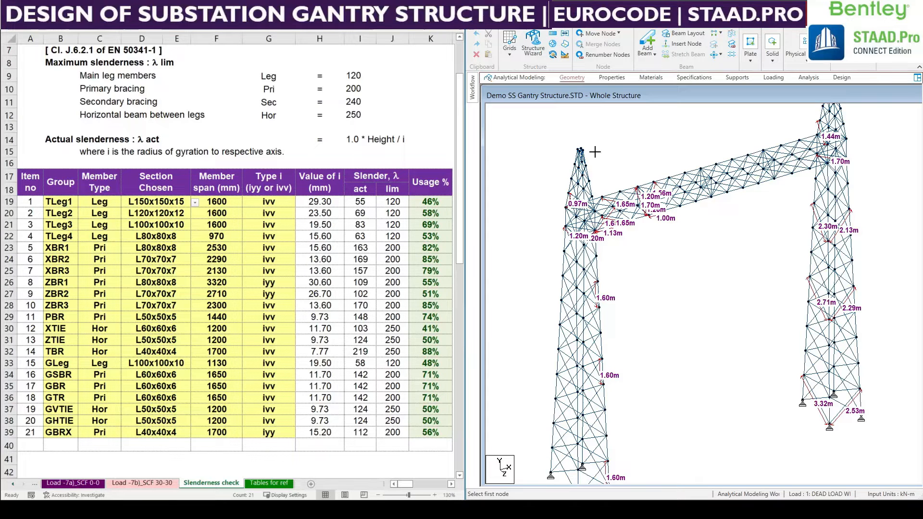
Switch to STAAD.Pro and open the gantry model's command file in a maximized editor.
click(918, 49)
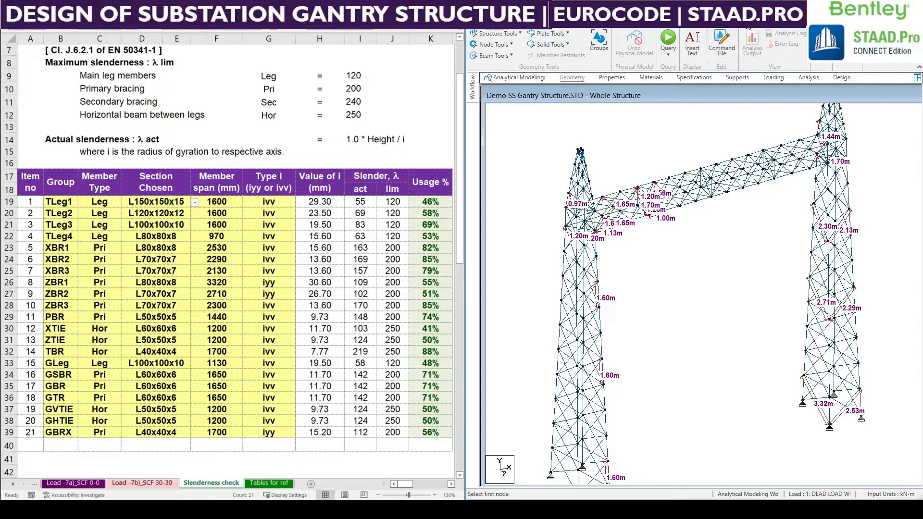
click(719, 48)
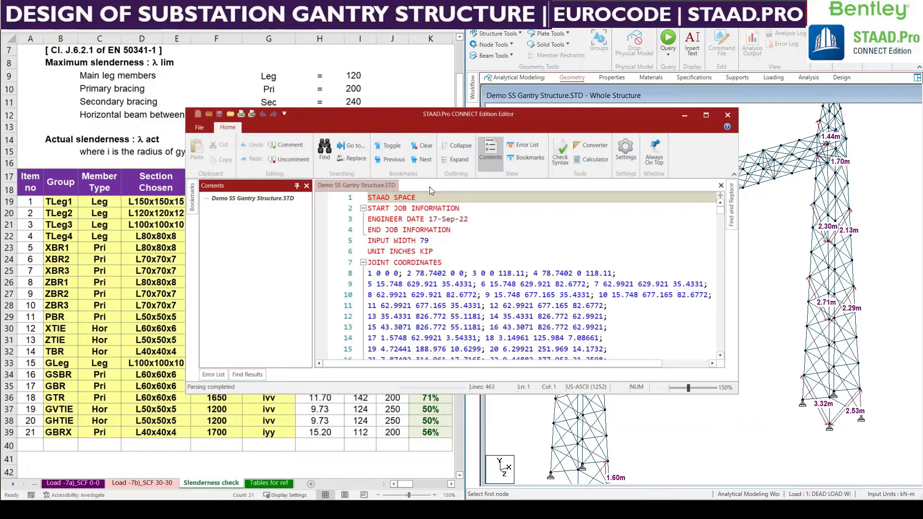
double_click(423, 118)
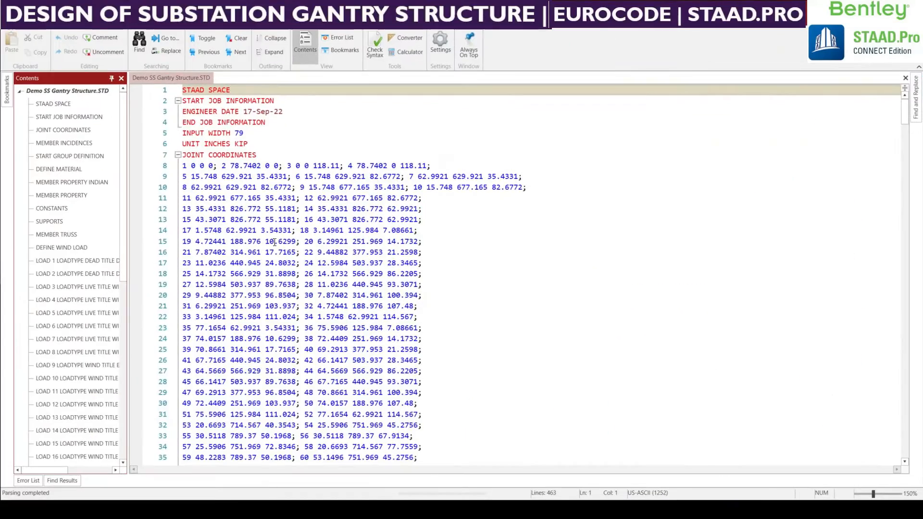
Delete the entire MEMBER PROPERTY INDIAN block with its ISA section assignments from the command file, and save the file.
scroll(327, 272, down, 7)
scroll(327, 272, down, 20)
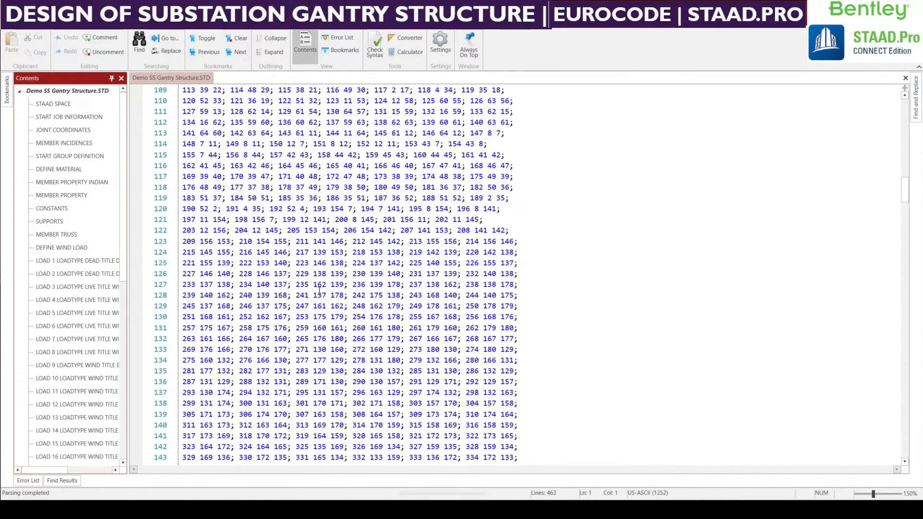
scroll(323, 290, down, 20)
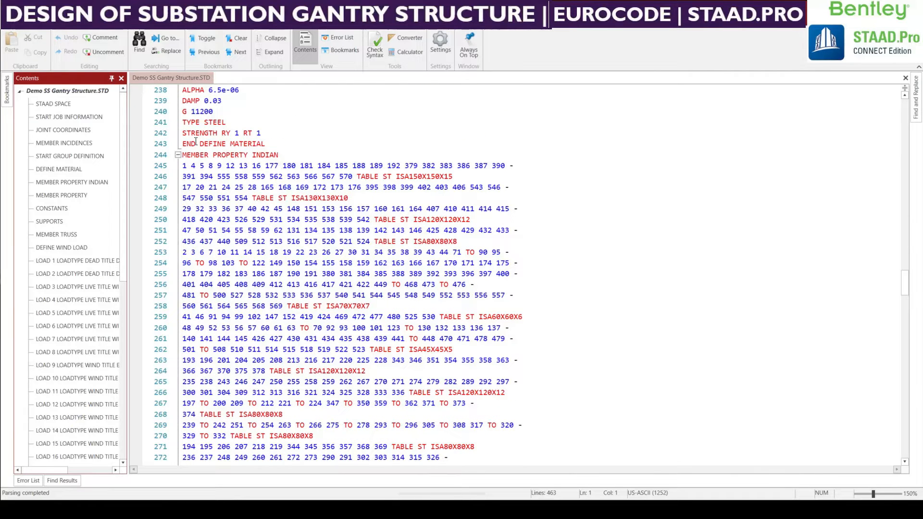
drag(183, 155, 370, 244)
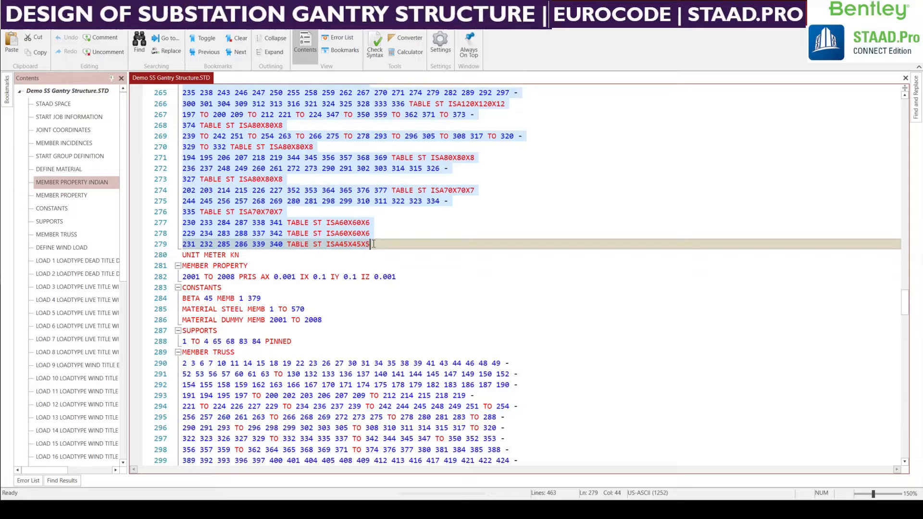
scroll(404, 260, up, 3)
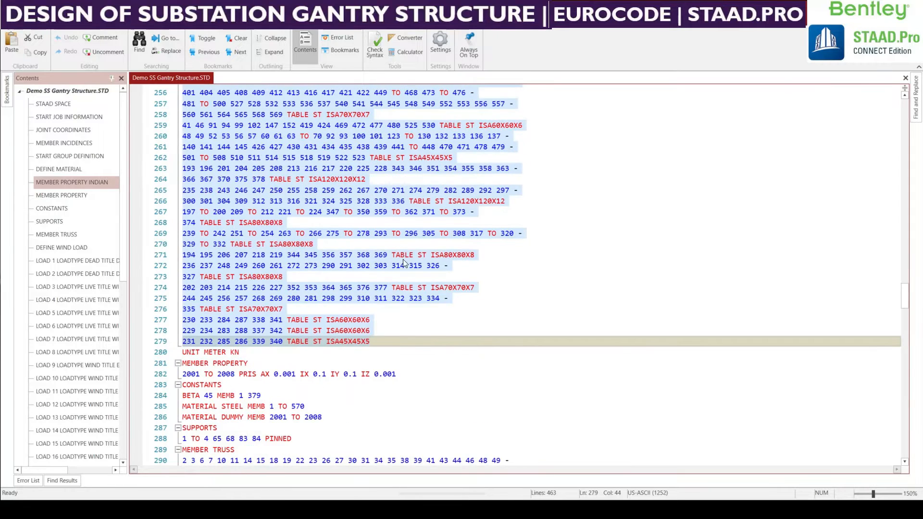
scroll(403, 258, up, 3)
key(Delete)
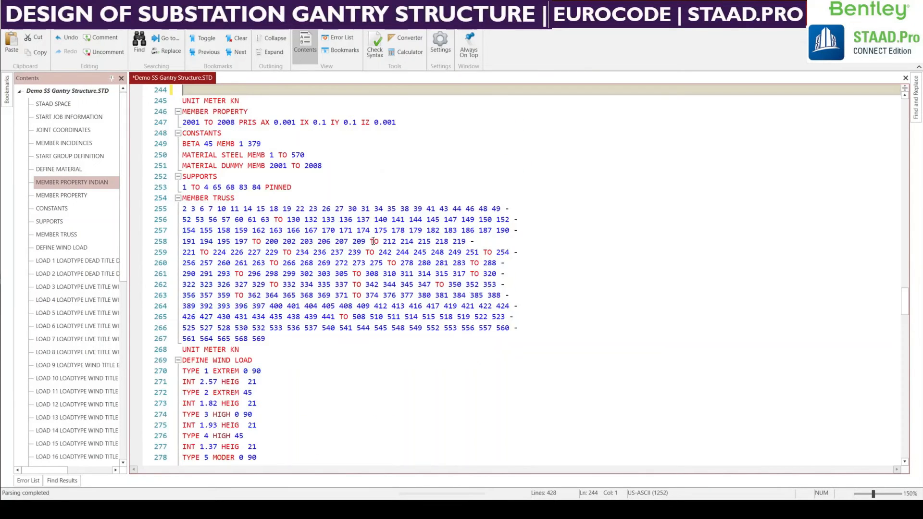
scroll(385, 240, up, 5)
key(BackSpace)
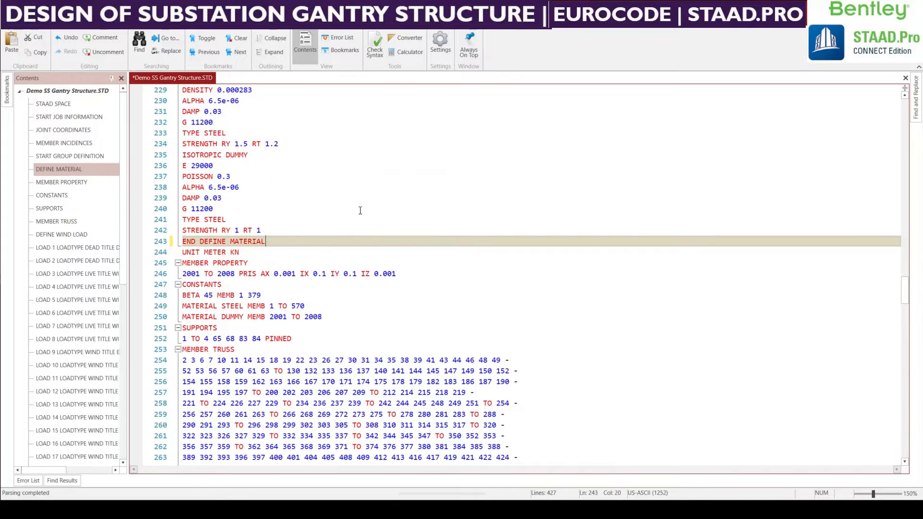
key(ctrl+s)
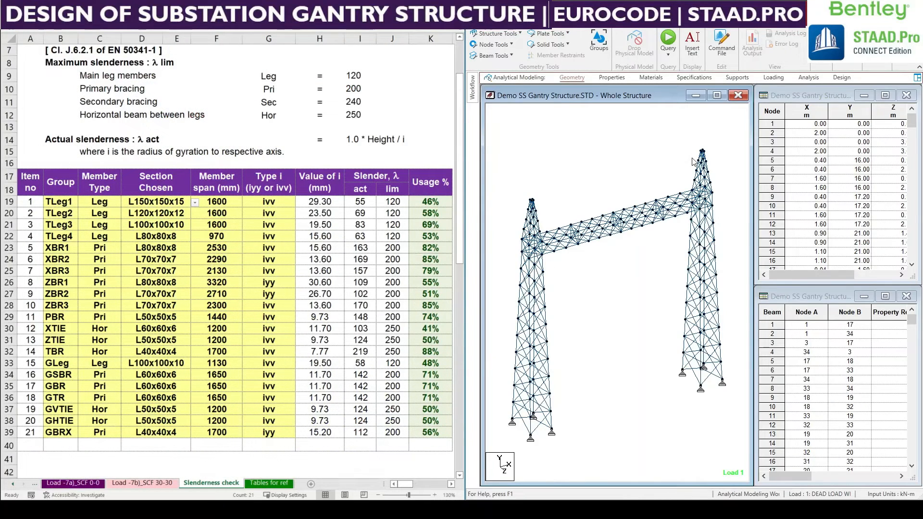
Maximize the Whole Structure view and recheck the sections chosen for all member groups in the spreadsheet.
click(716, 95)
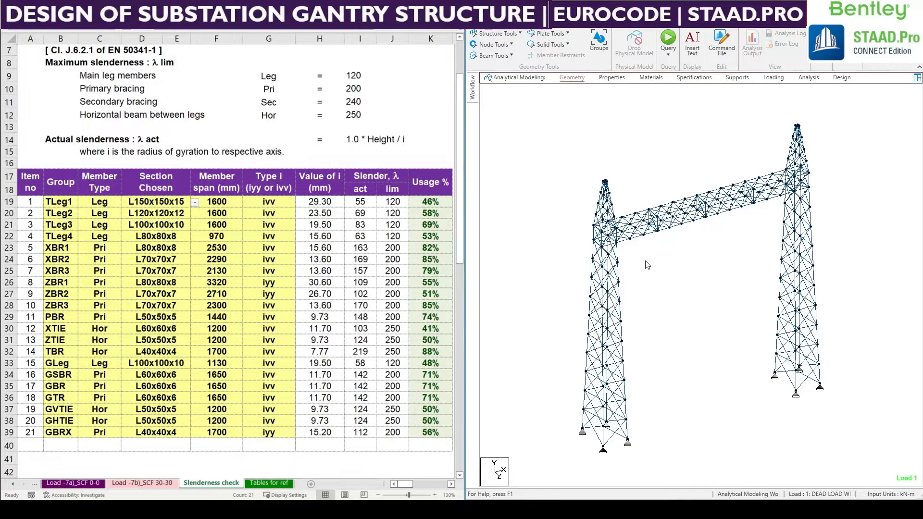
scroll(646, 261, up, 2)
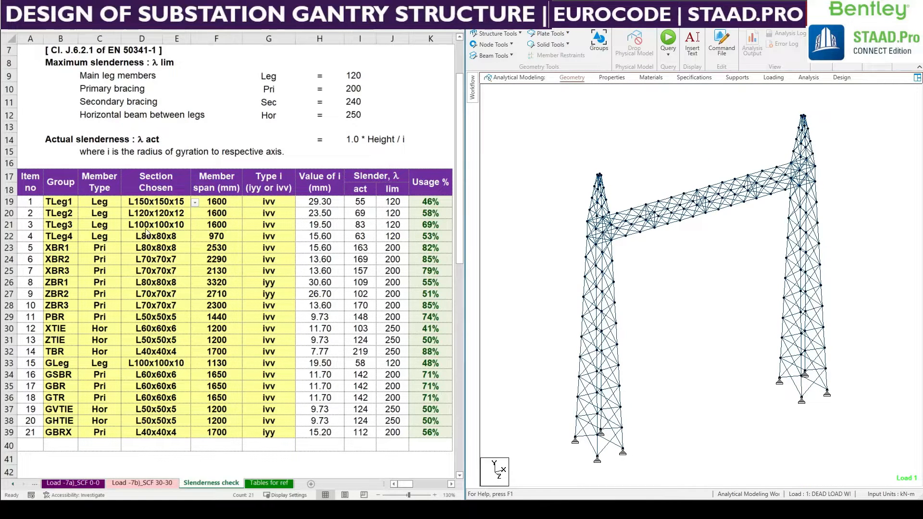
click(163, 202)
drag(163, 201, 169, 436)
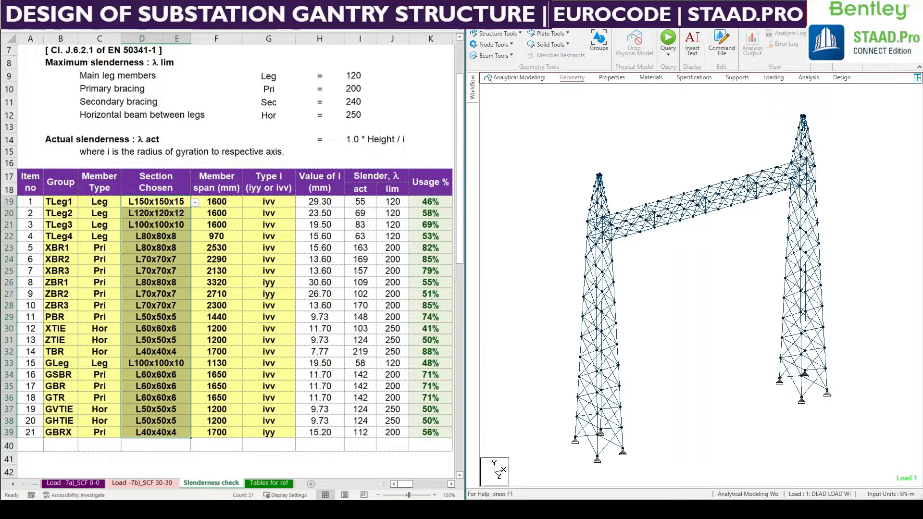
Return to STAAD.Pro, rearrange its window and select the members of group _TLEG1 by group name.
key(alt+Tab)
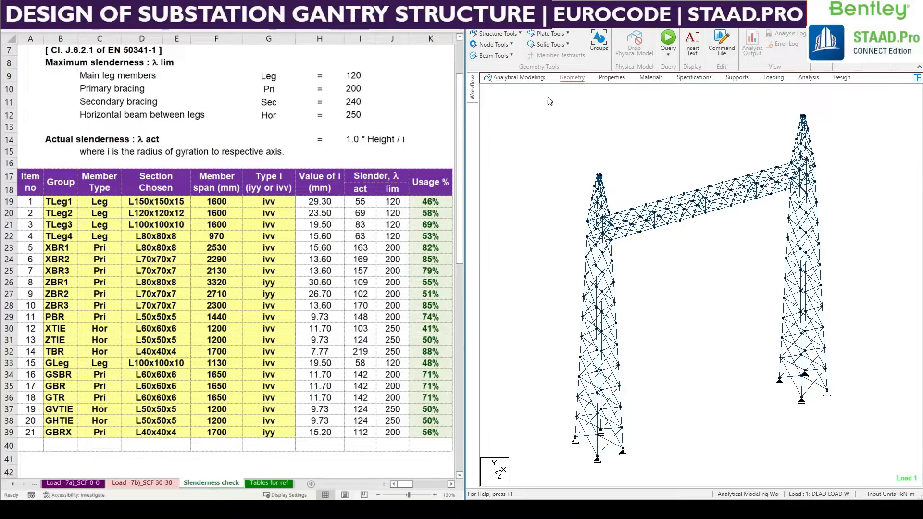
click(551, 22)
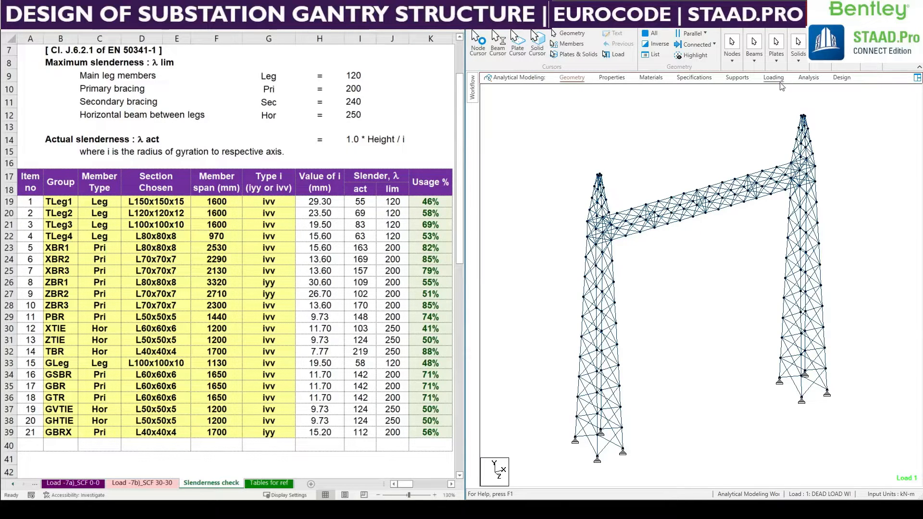
key(super+Left)
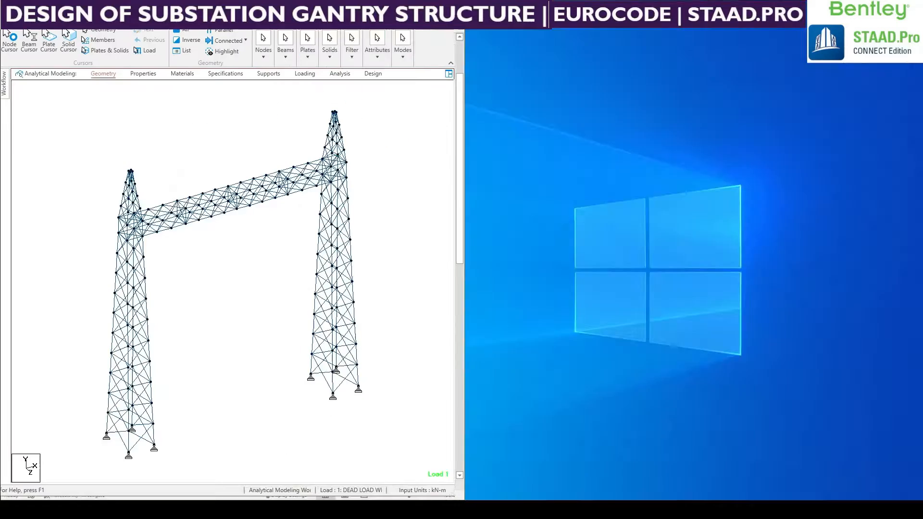
click(620, 34)
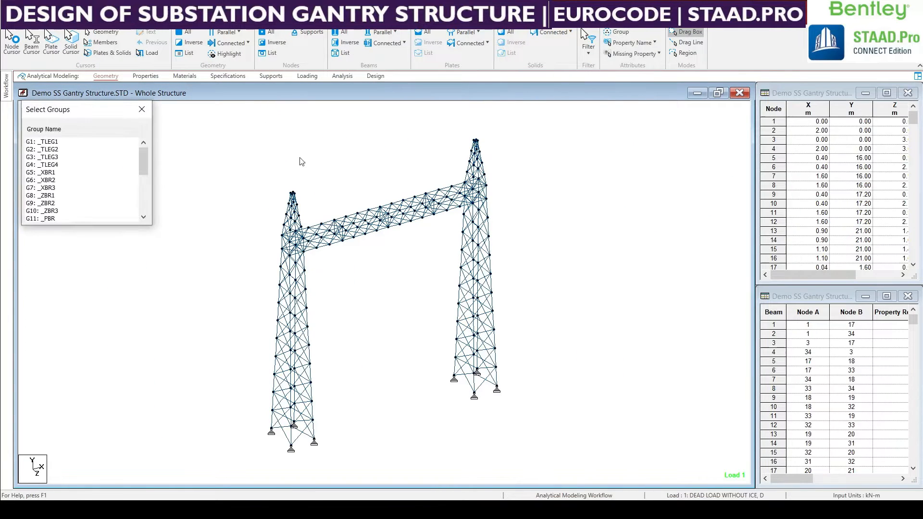
click(48, 142)
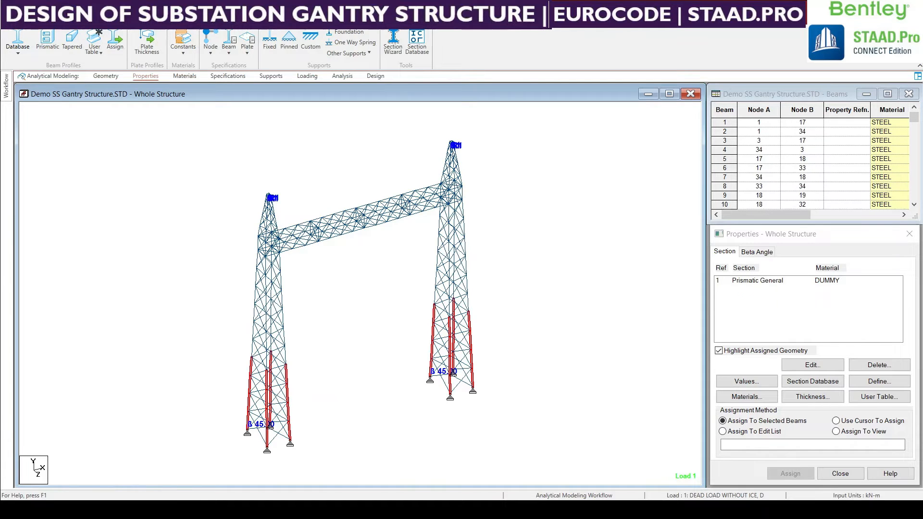
Open the European rolled steel section table and list its Angle profiles.
click(18, 43)
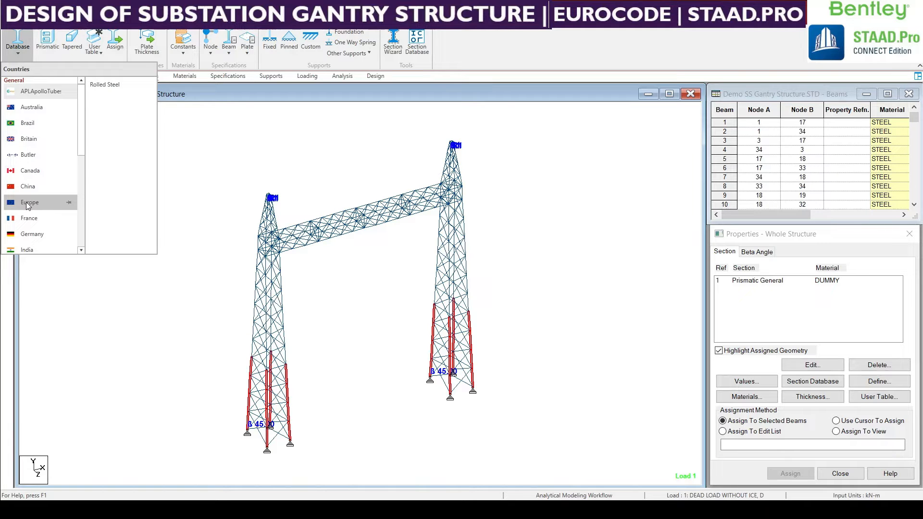
mouse_move(27, 206)
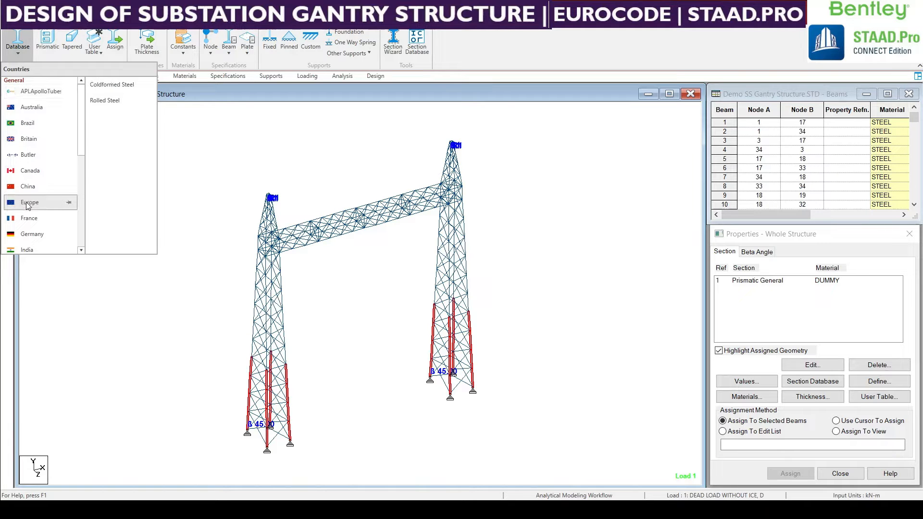
click(104, 101)
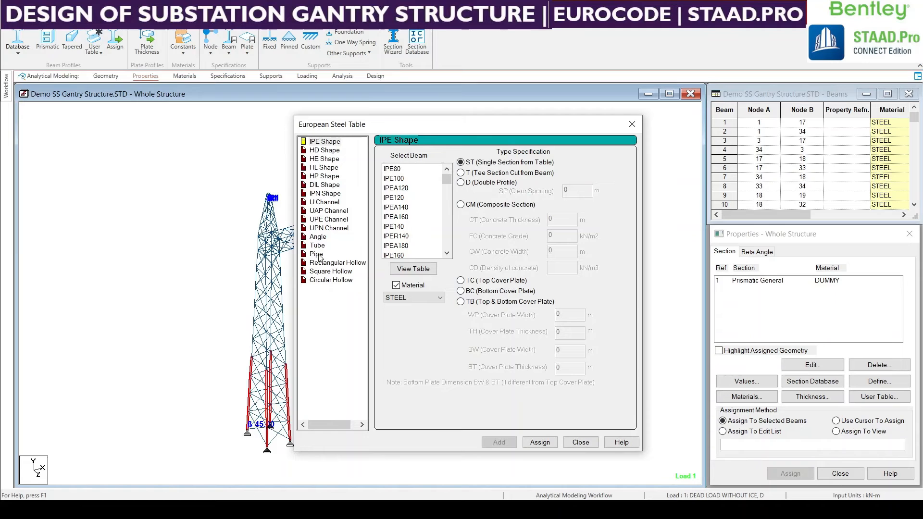
click(318, 239)
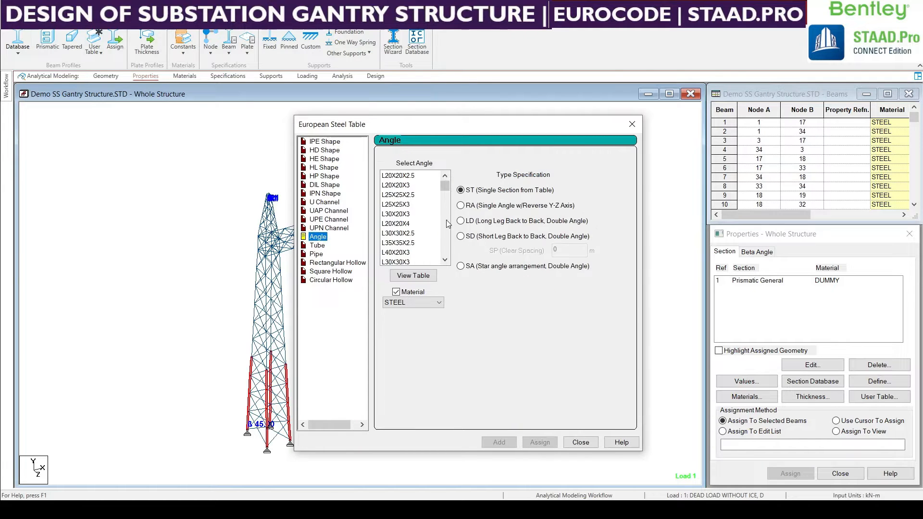
Add European angles L150X150X15, L120X120X12, L100X100X10, L80X80X8, L70X70X7, L60X60X6, L50X50X5 and L40X40X4 in STEEL to the model's section properties.
scroll(417, 220, down, 1)
scroll(418, 219, down, 5)
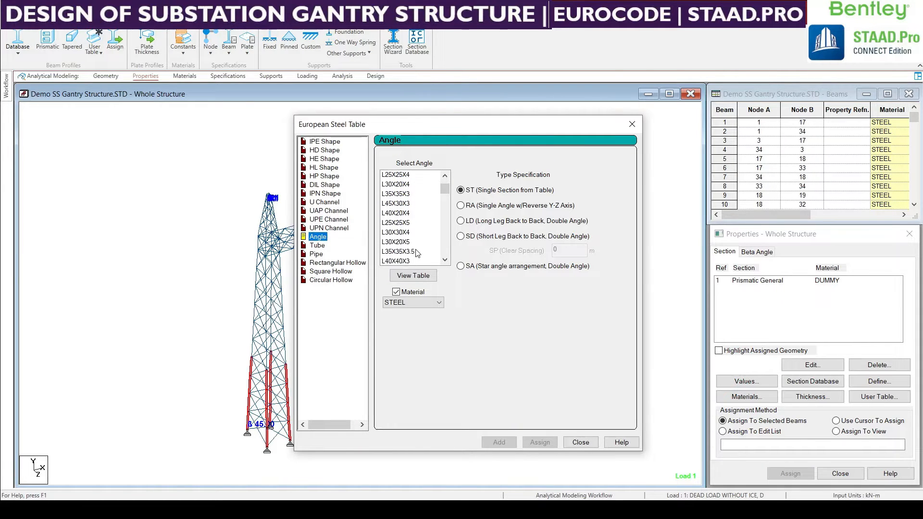
scroll(415, 254, down, 4)
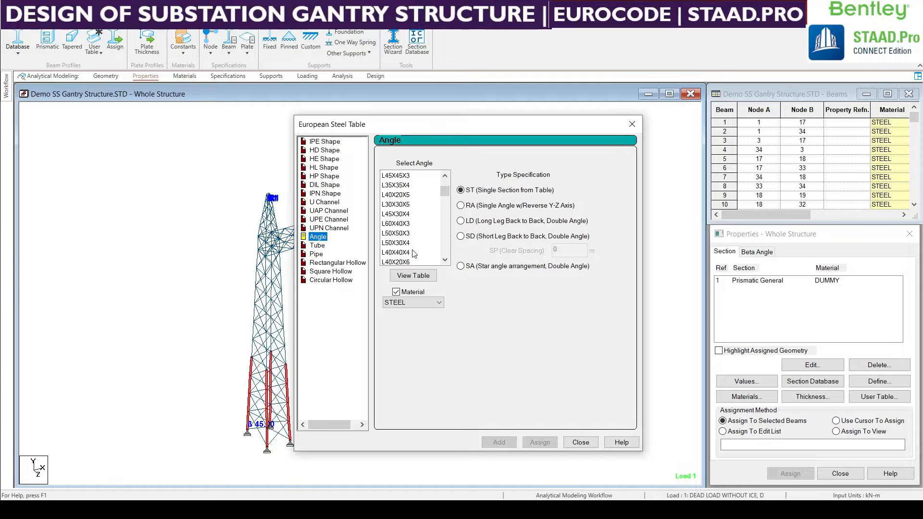
scroll(413, 254, down, 6)
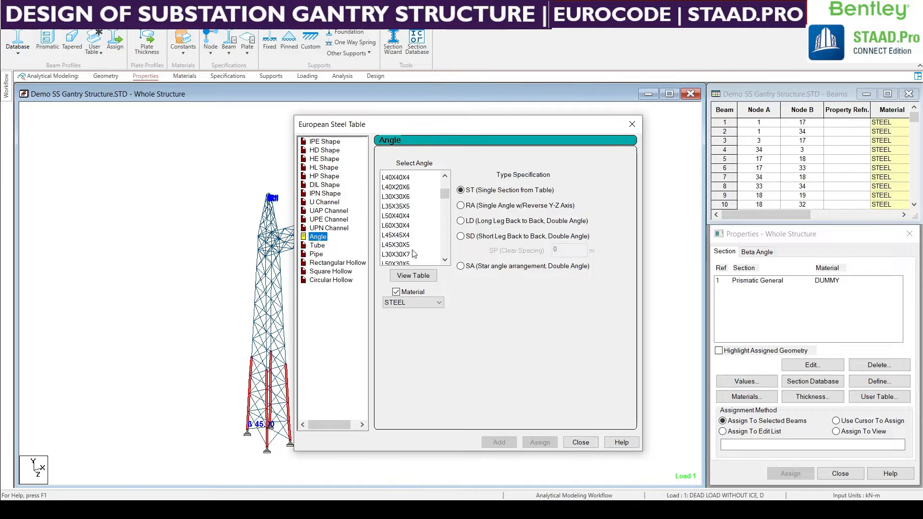
scroll(413, 254, down, 6)
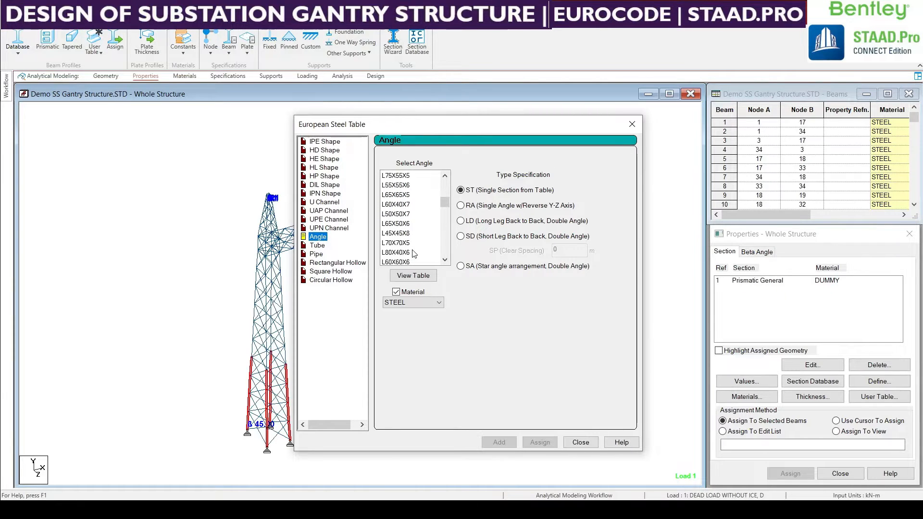
scroll(413, 254, down, 6)
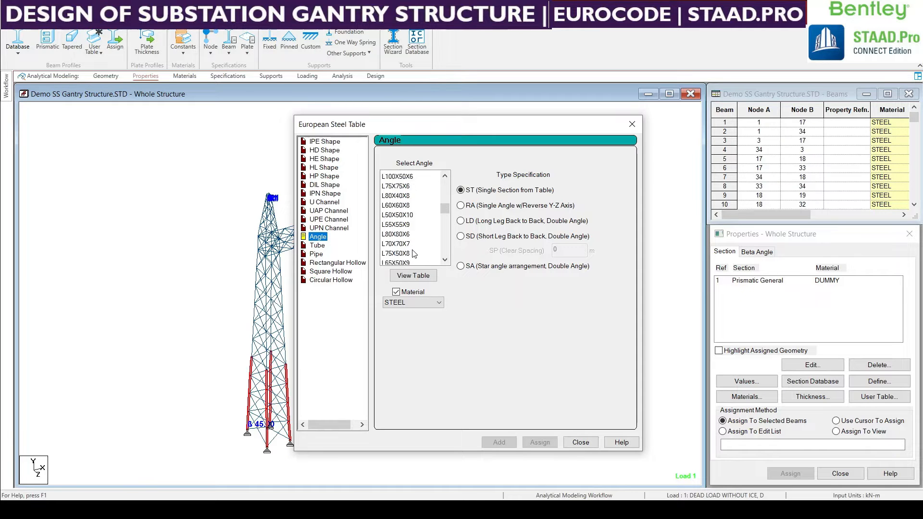
scroll(413, 253, down, 2)
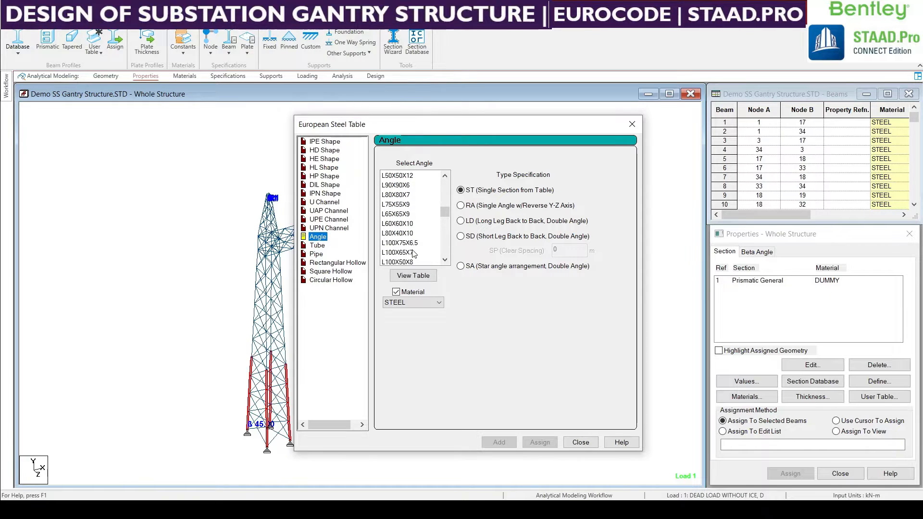
scroll(414, 254, down, 2)
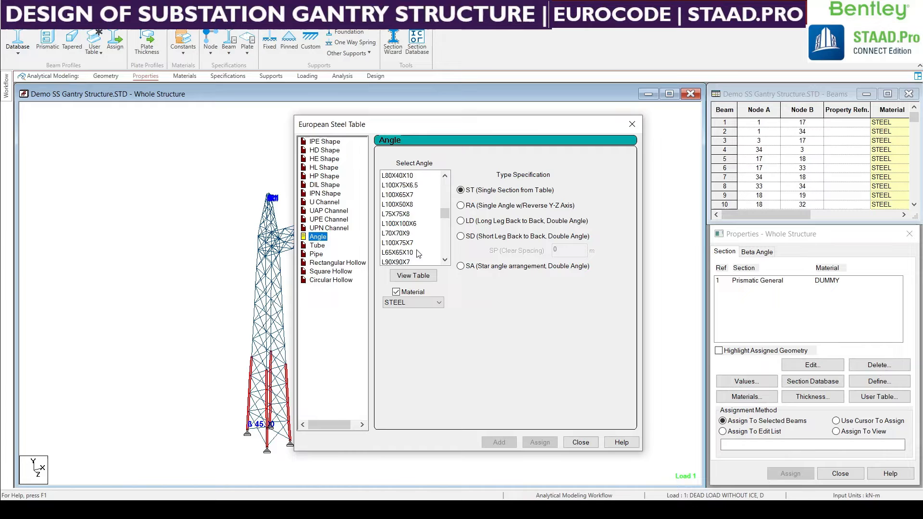
click(401, 214)
scroll(402, 213, down, 4)
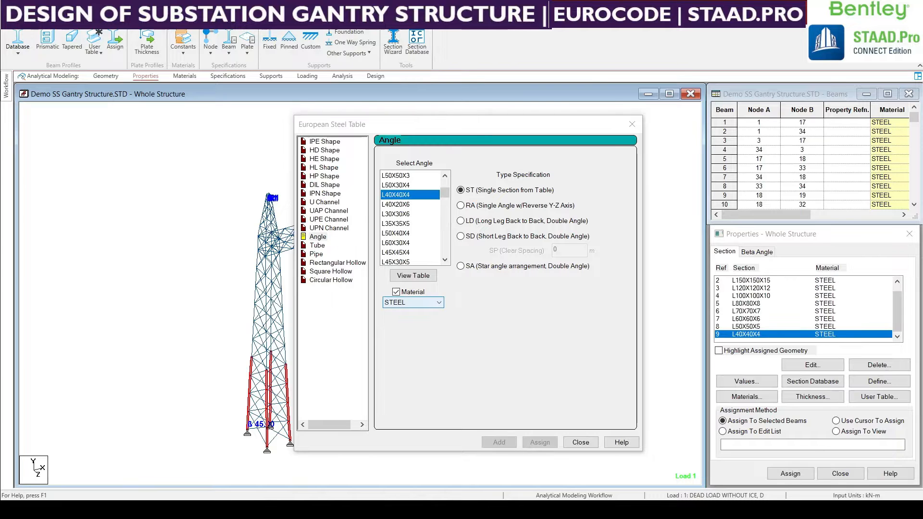
Switch to the Excel slenderness check sheet and compare its Section Chosen entries with the angle sections defined in the model.
key(alt+Tab)
click(171, 373)
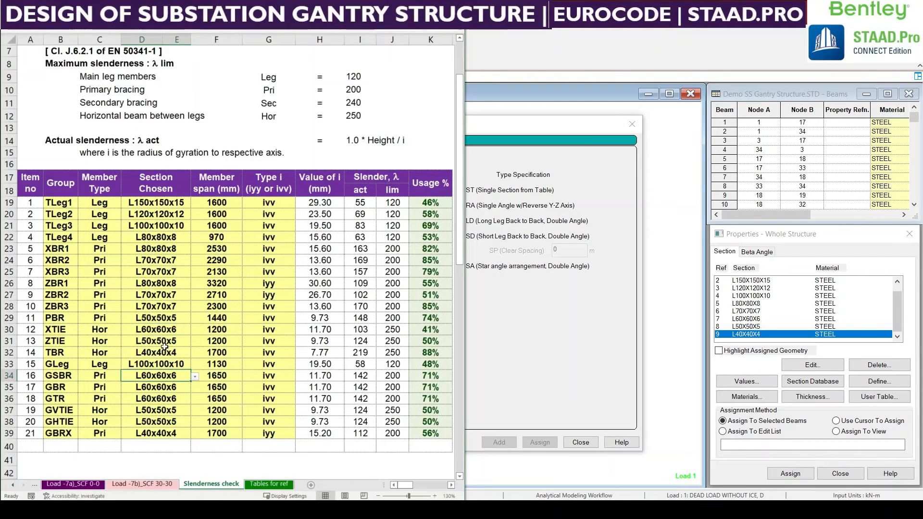
drag(167, 204, 171, 433)
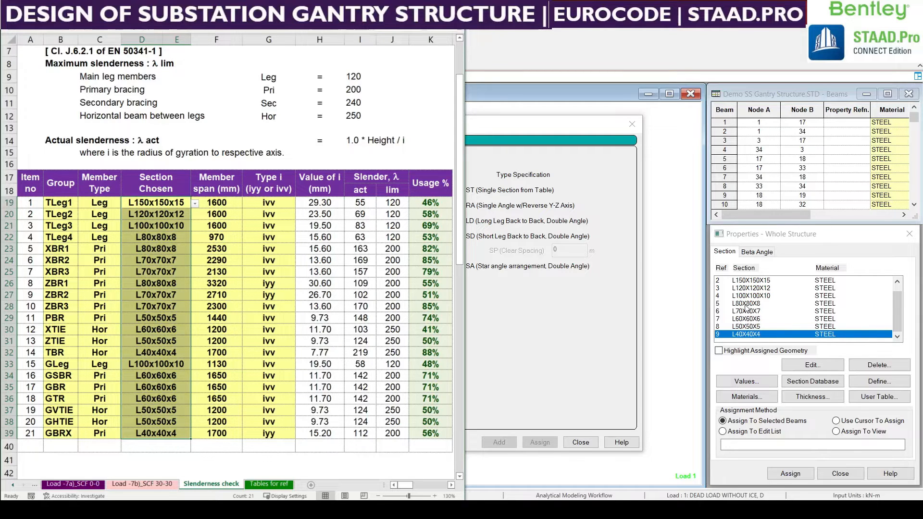
click(319, 329)
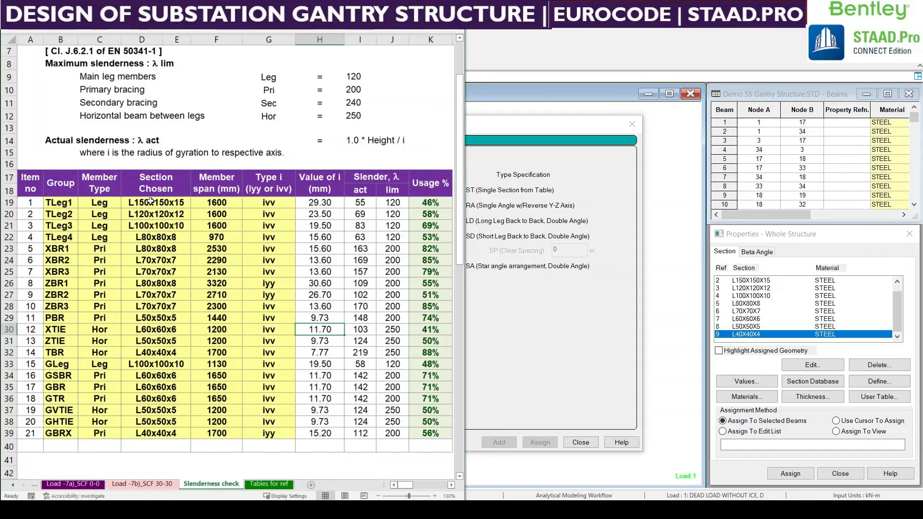
drag(151, 201, 154, 432)
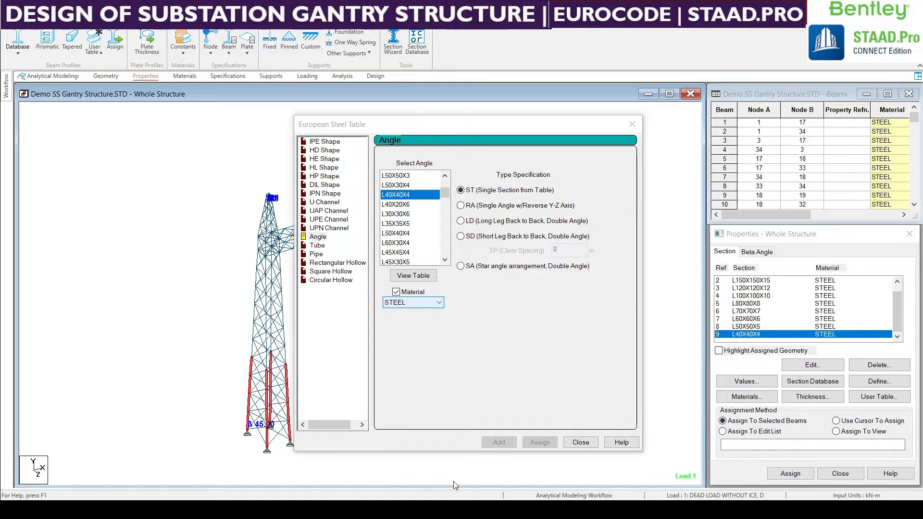
Return to STAAD.Pro, close the European steel table, and pick the L150X150X15 section with assigned geometry highlighting on.
click(580, 442)
click(719, 351)
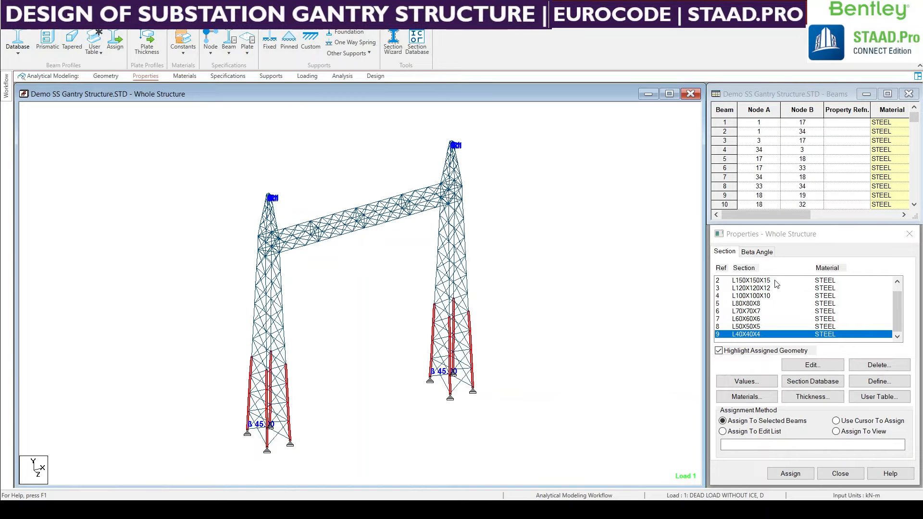
click(772, 281)
scroll(766, 308, up, 1)
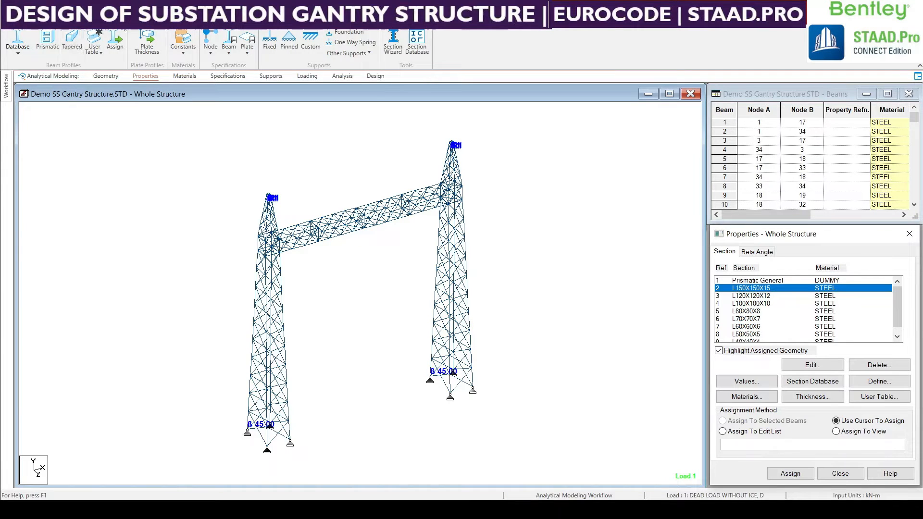
Select the members of group _TLEG1 by group name and assign L150X150X15 to the selected beams.
click(95, 21)
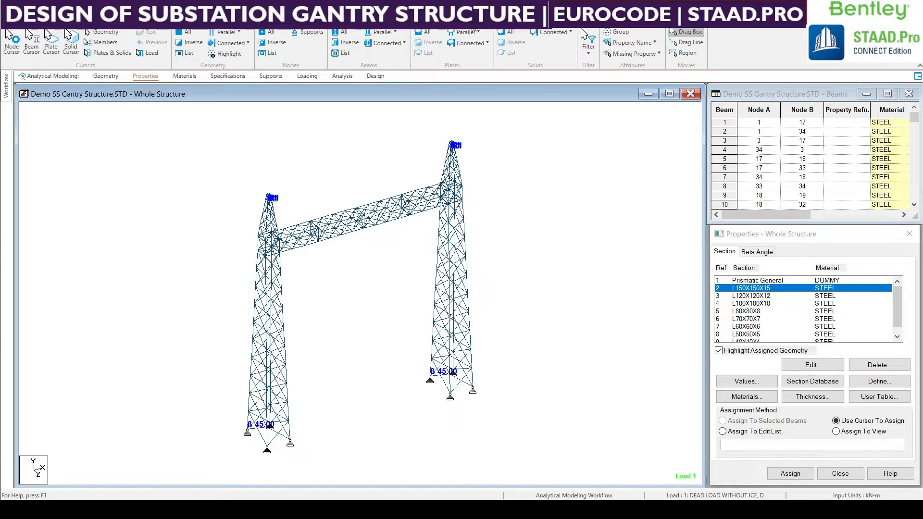
click(608, 32)
click(47, 143)
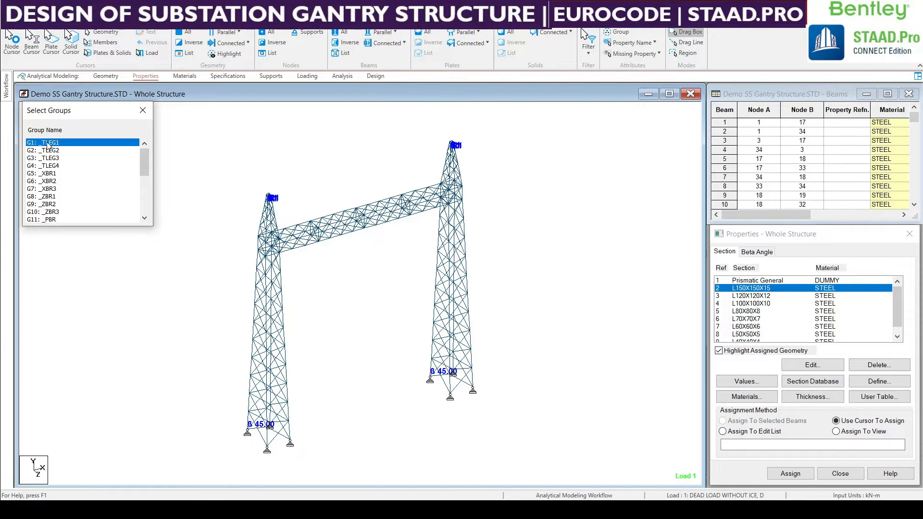
middle_drag(471, 370, 481, 370)
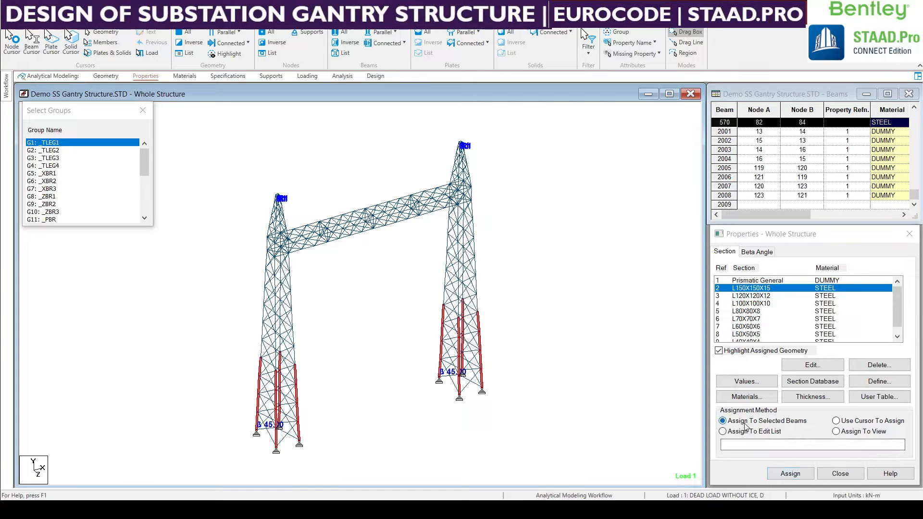
click(788, 473)
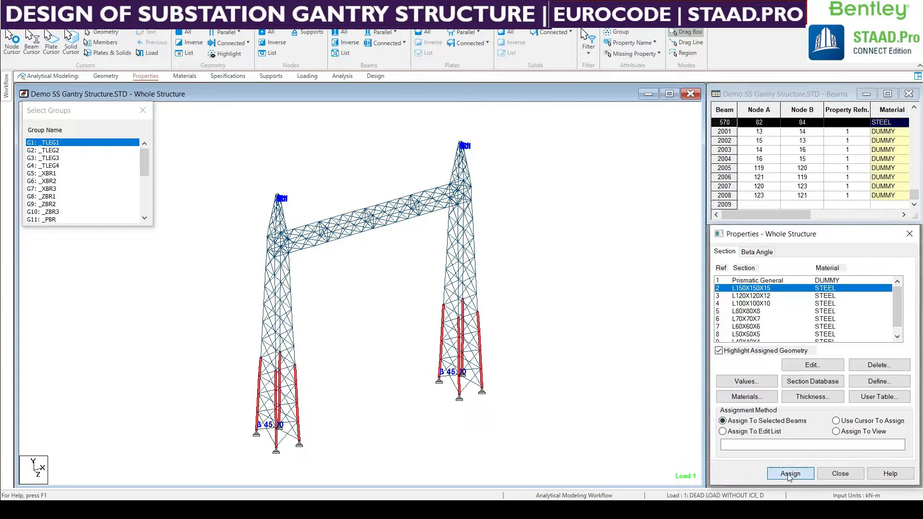
click(831, 393)
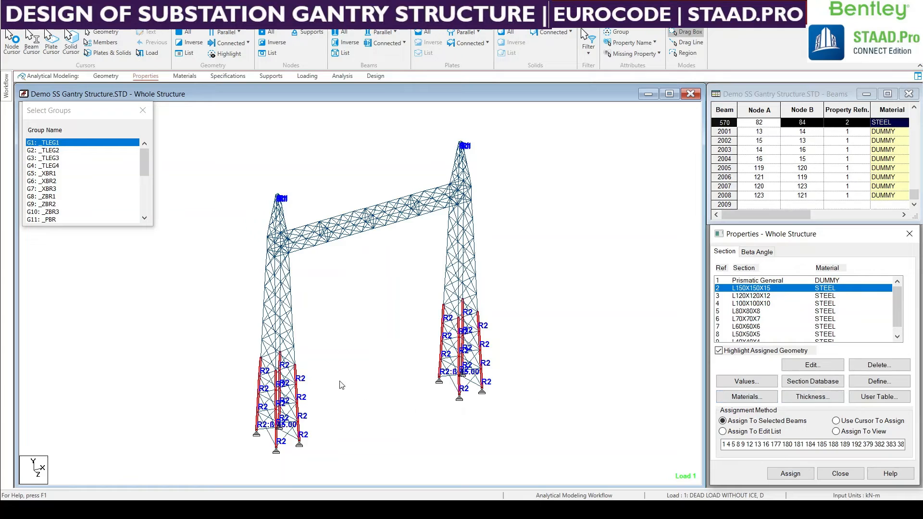
Assign the L120X120X12 section to the selected members of group _TLEG2.
click(764, 295)
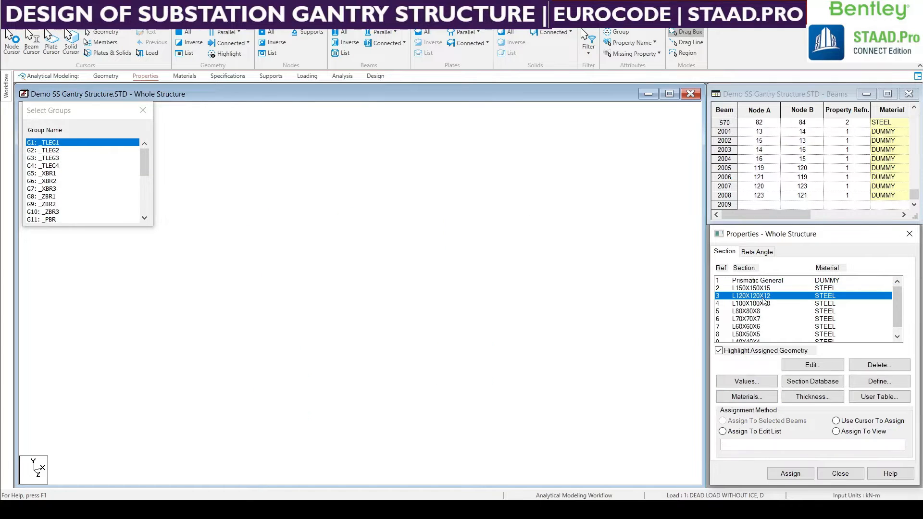
click(50, 151)
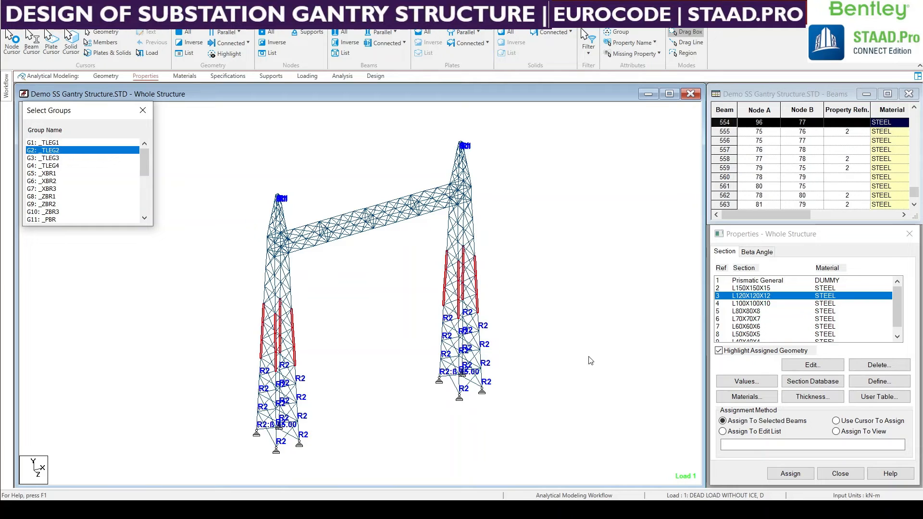
click(791, 474)
click(831, 394)
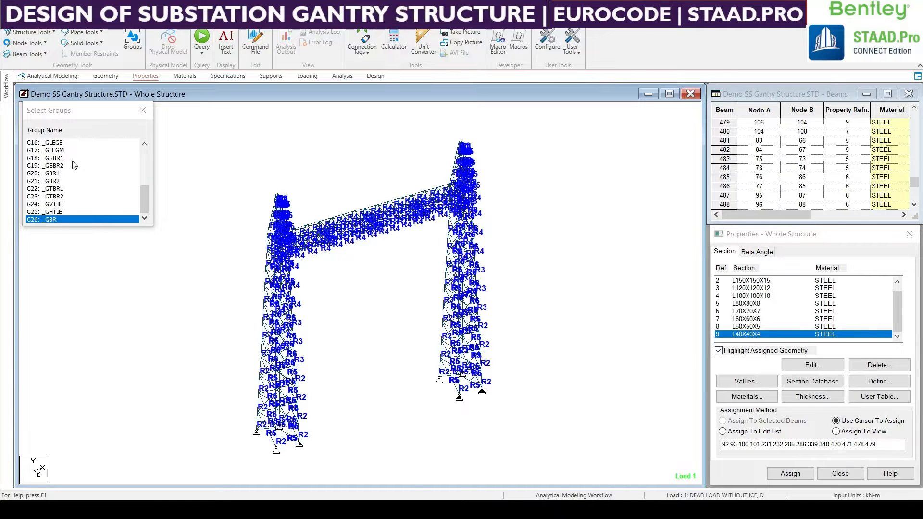
Locate the members of group _GLEGE in the model, and clear the _GLEGE and _GBR group selections.
ctrl+click(57, 144)
middle_drag(365, 308, 363, 313)
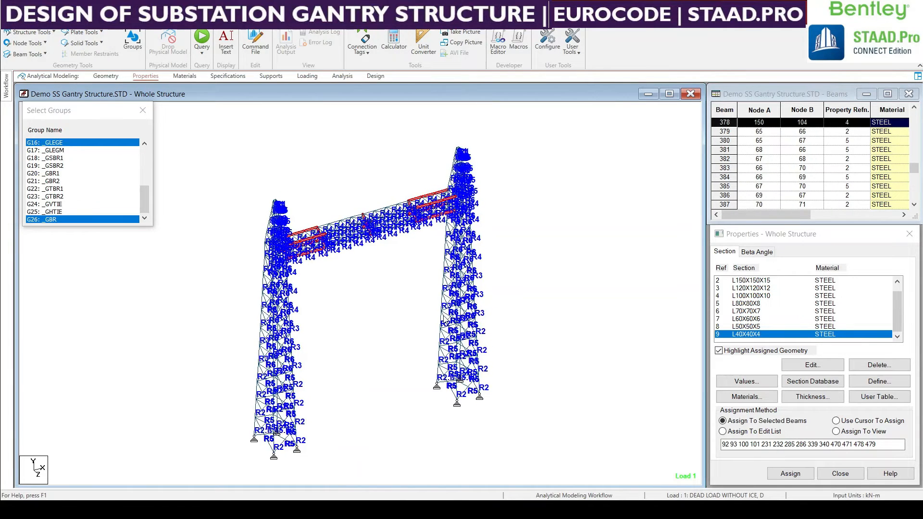
ctrl+click(53, 220)
ctrl+click(59, 145)
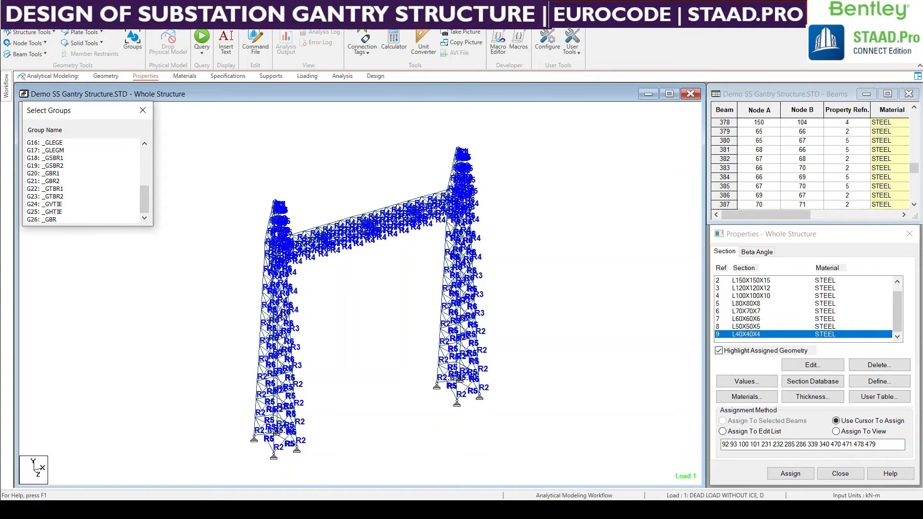
click(365, 308)
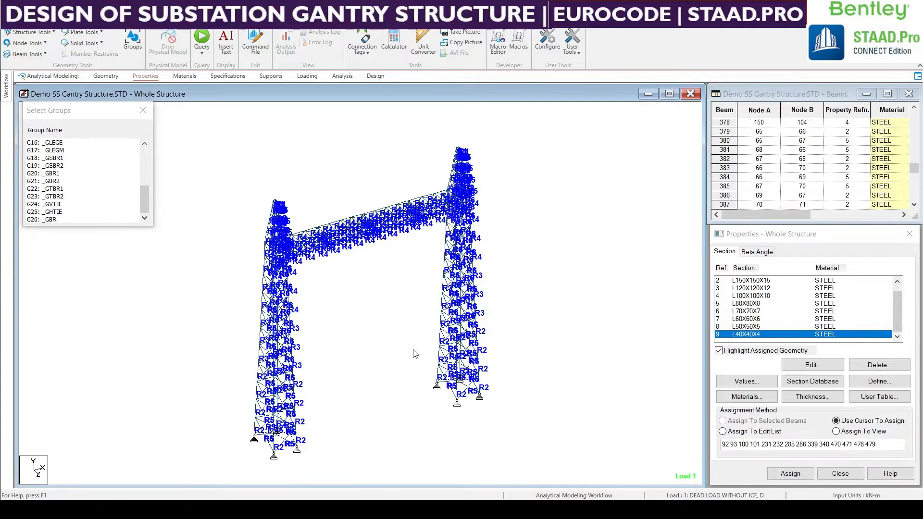
middle_drag(415, 354, 431, 374)
Check which members are assigned to each section, from L150X150X15 down to L40X40X4, by highlighting them in the model.
click(894, 313)
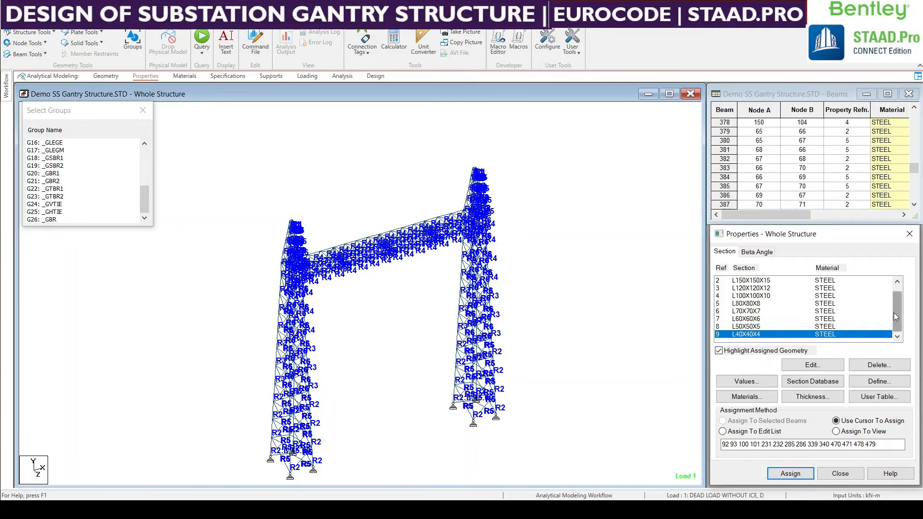
scroll(894, 315, up, 1)
click(748, 289)
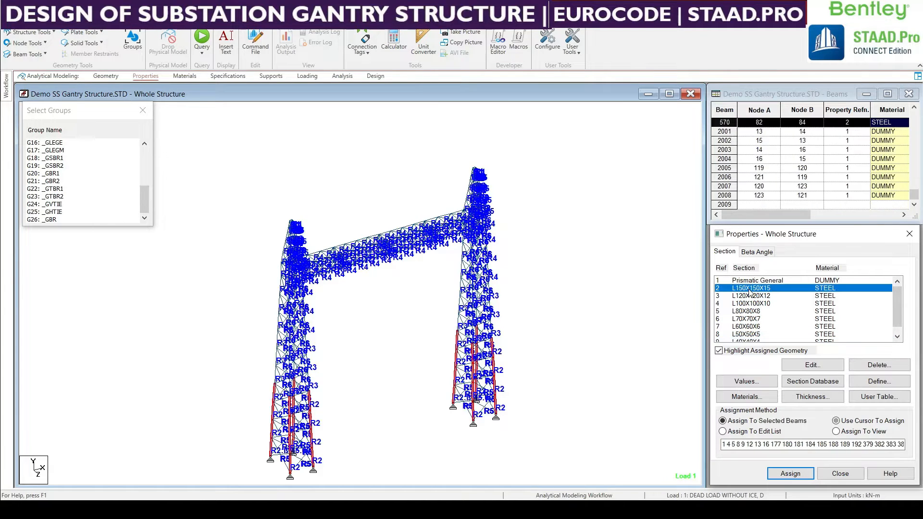
click(749, 295)
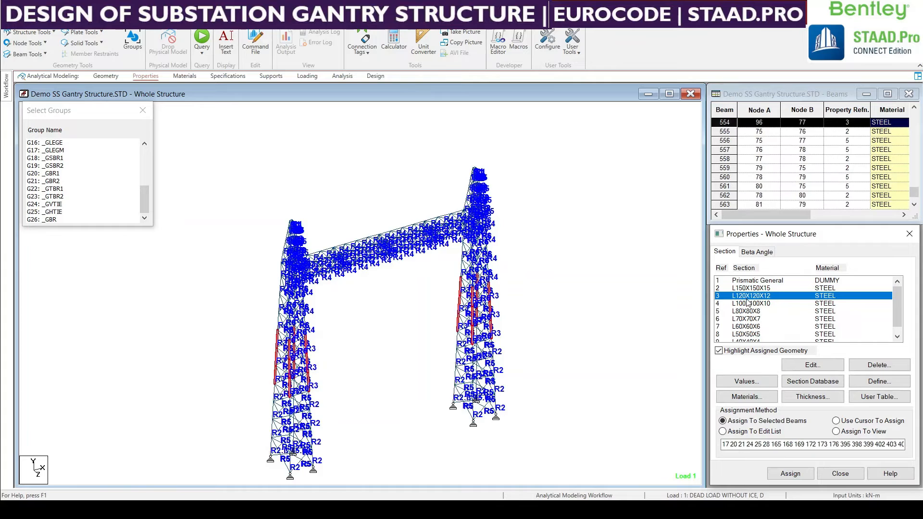
click(748, 303)
click(753, 311)
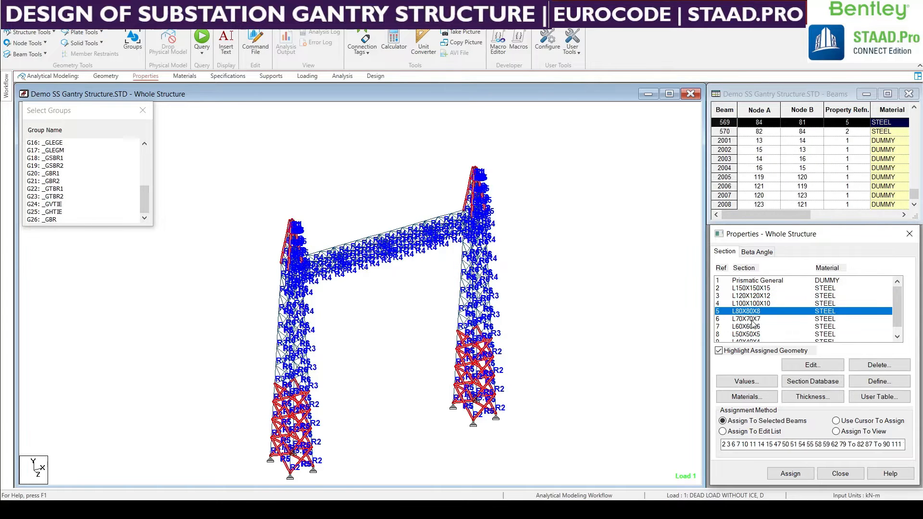
click(753, 320)
click(752, 327)
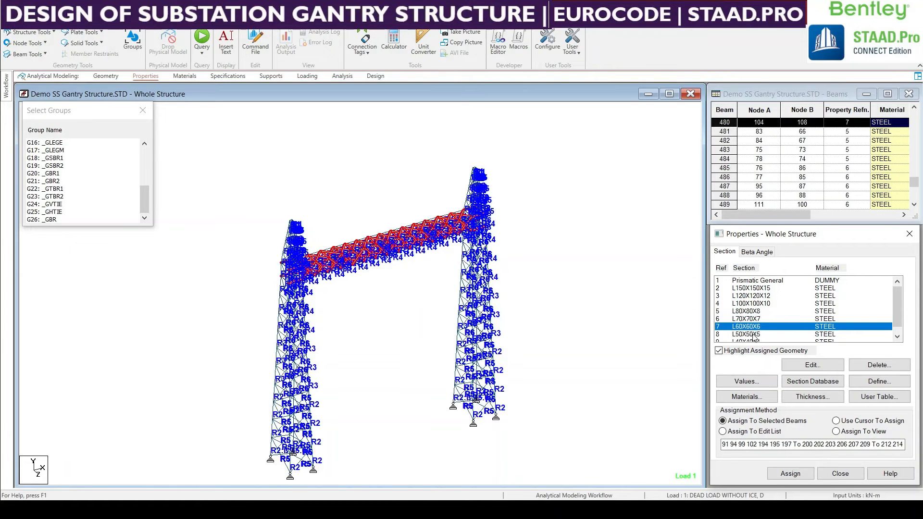
click(752, 335)
scroll(752, 332, down, 1)
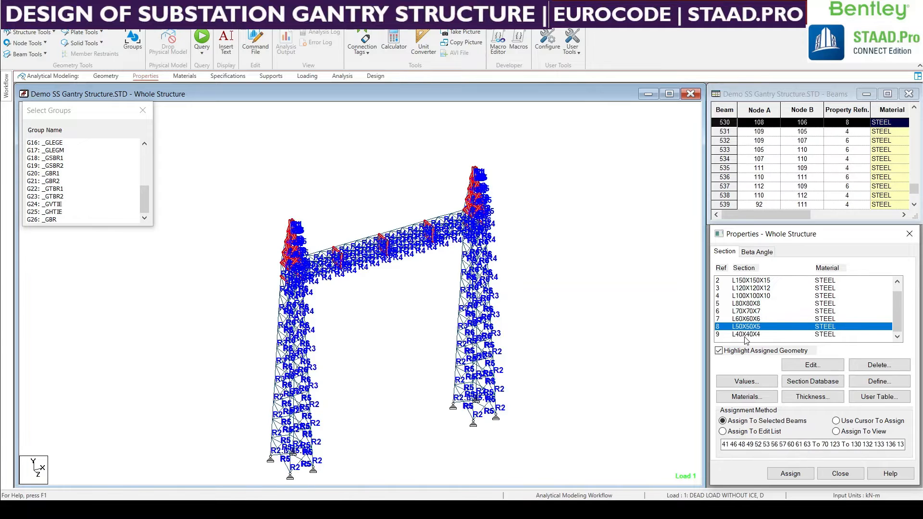
click(745, 335)
click(744, 312)
click(744, 289)
click(743, 280)
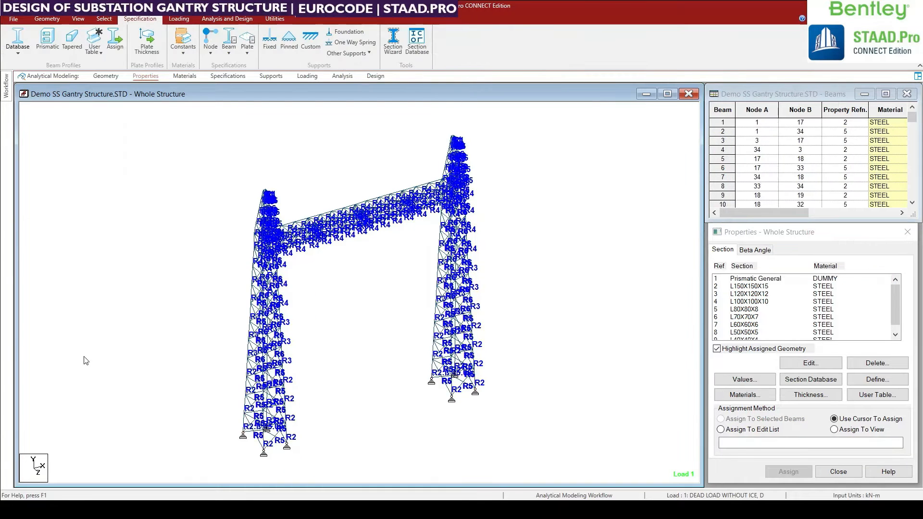
Highlight the members assigned L120X120X12 in the whole structure, and clear the selection.
middle_drag(378, 378, 422, 379)
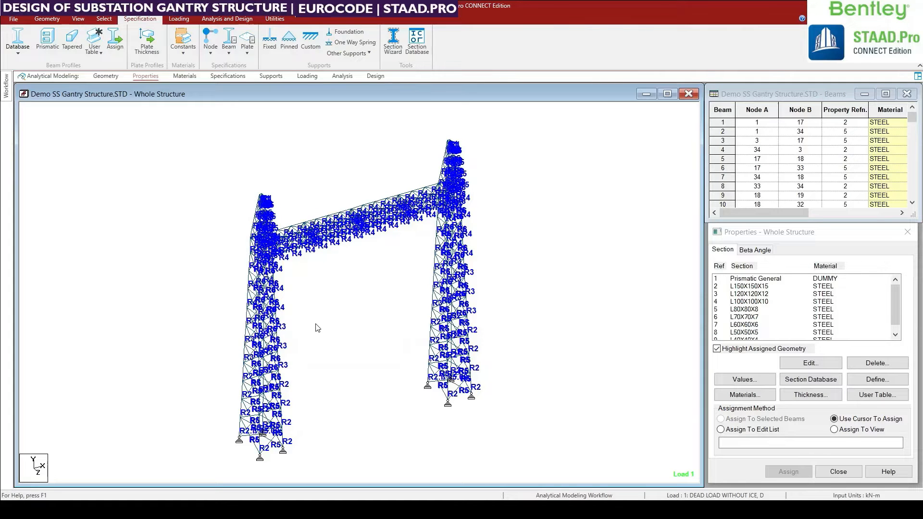
click(765, 293)
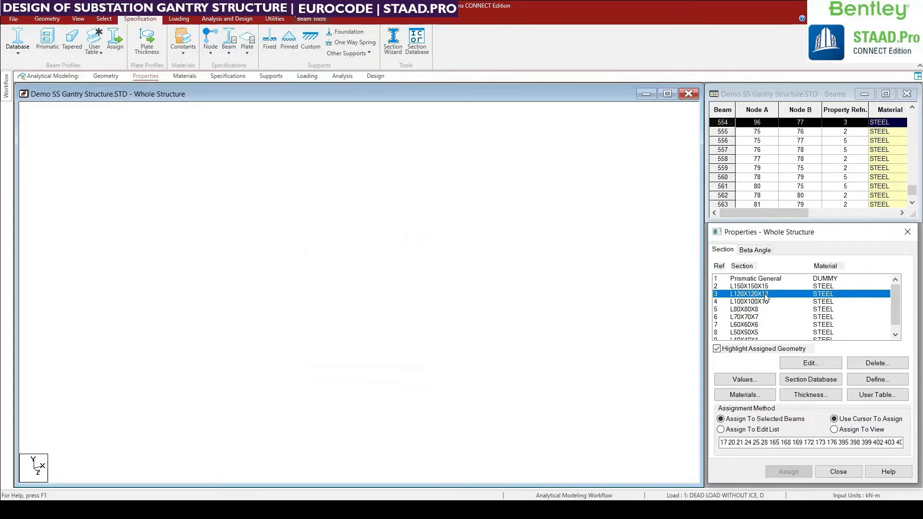
click(593, 297)
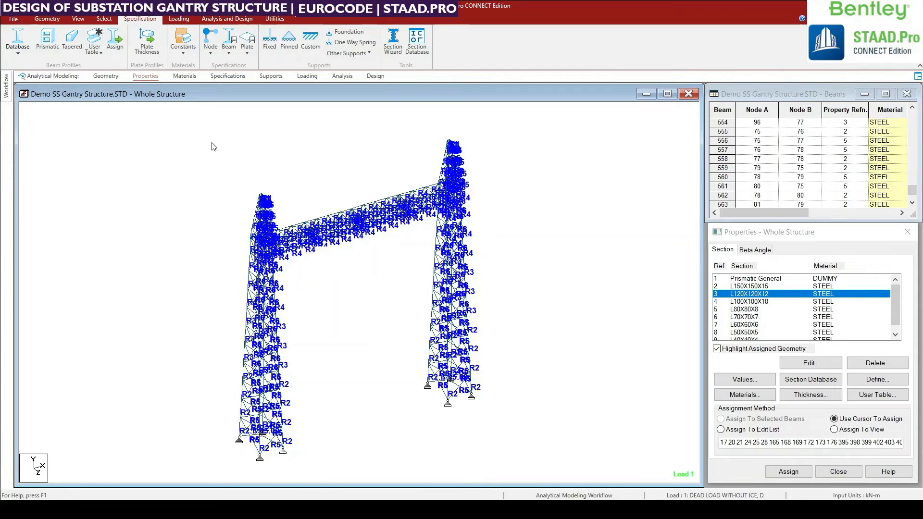
Add a Perform Analysis command with the No Print option after the load combinations.
click(215, 21)
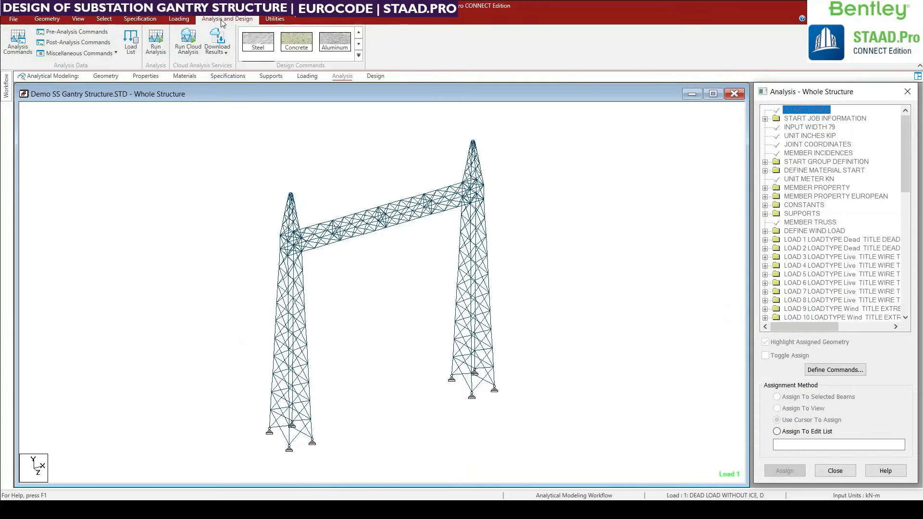
click(22, 54)
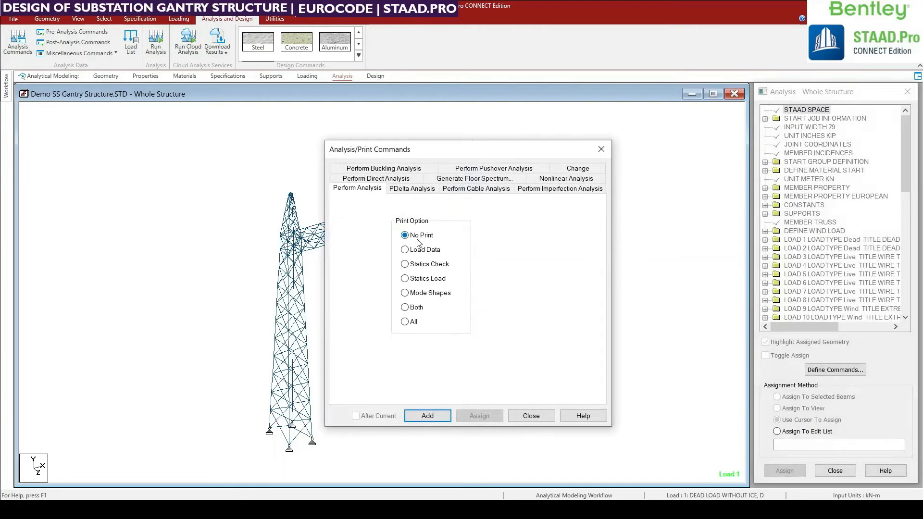
click(432, 416)
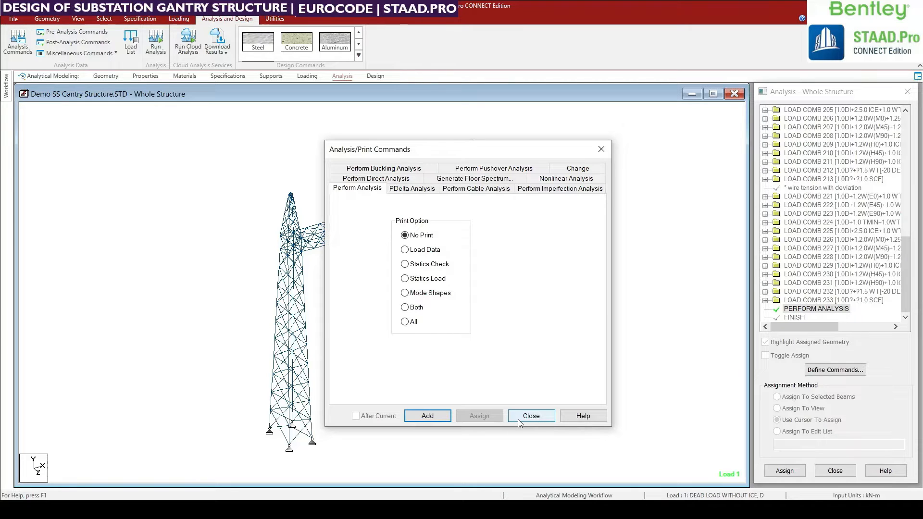
click(530, 416)
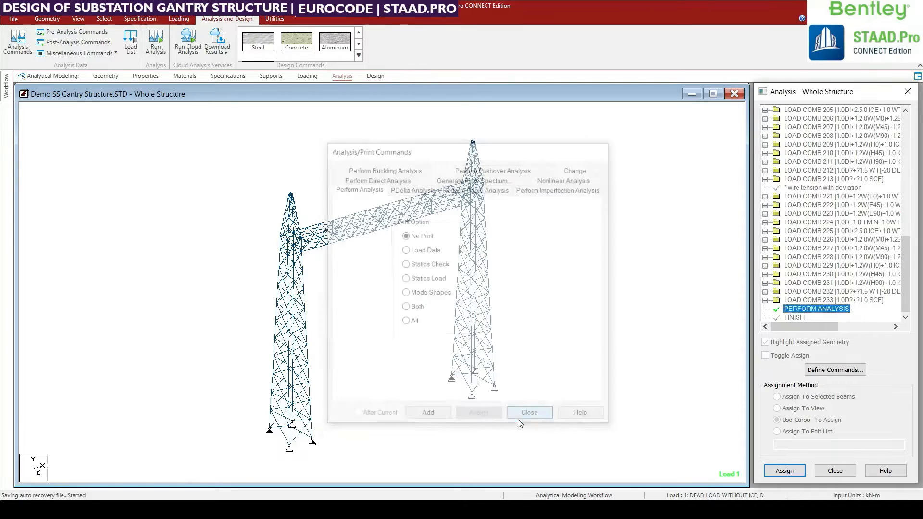
Set the steel design code to EN 1993-1-1:2005 and open the definition of its design parameters.
click(259, 49)
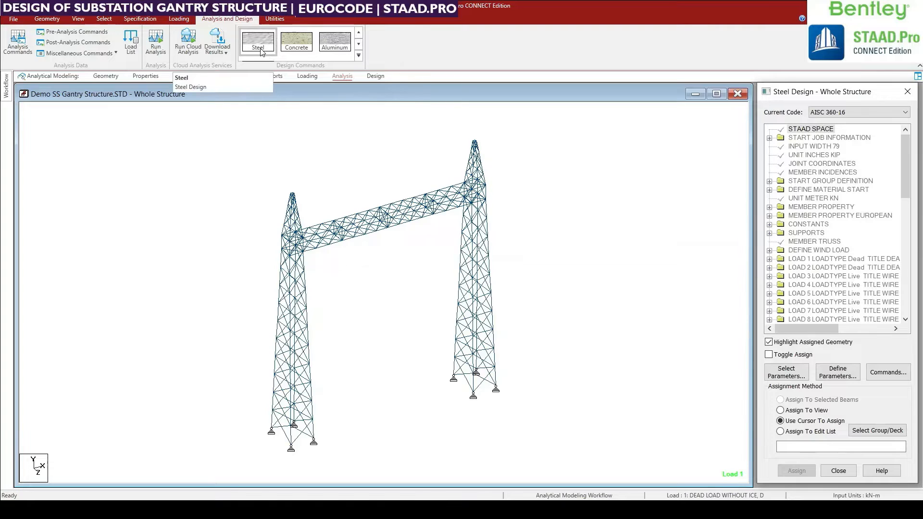
click(232, 23)
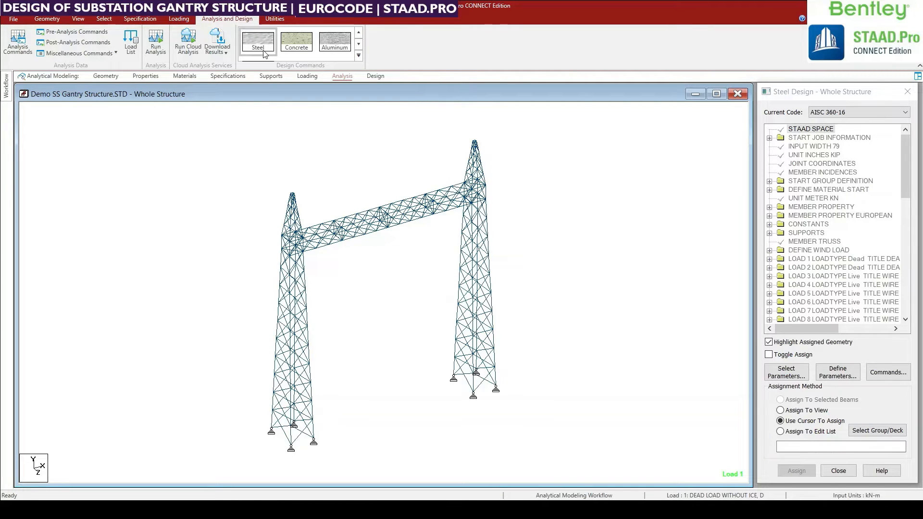
click(262, 52)
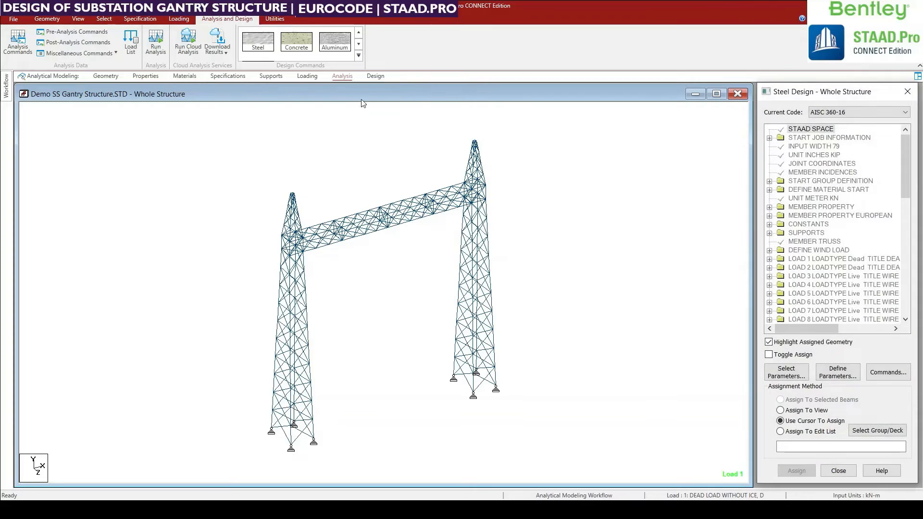
click(834, 116)
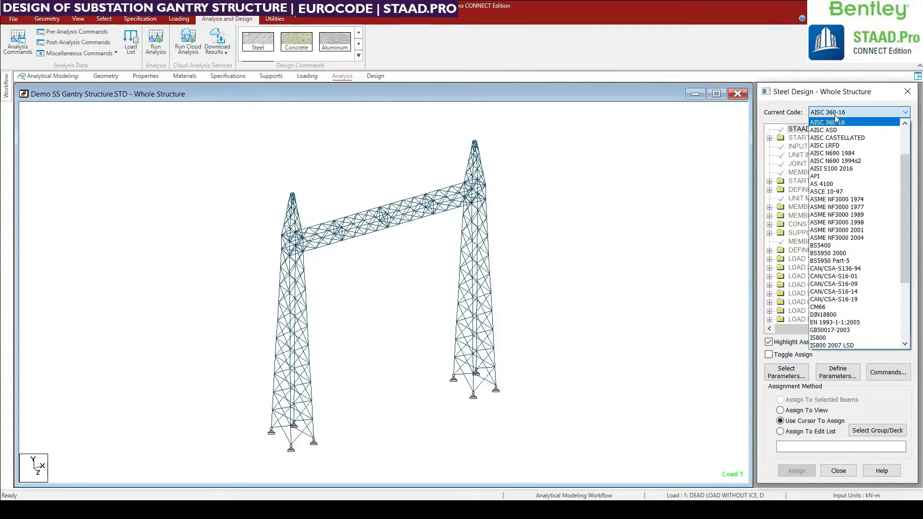
click(839, 322)
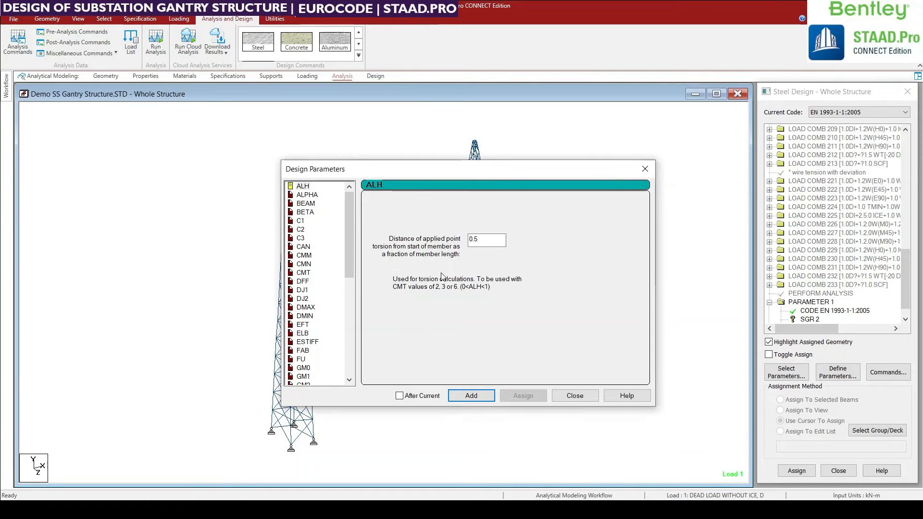
click(575, 396)
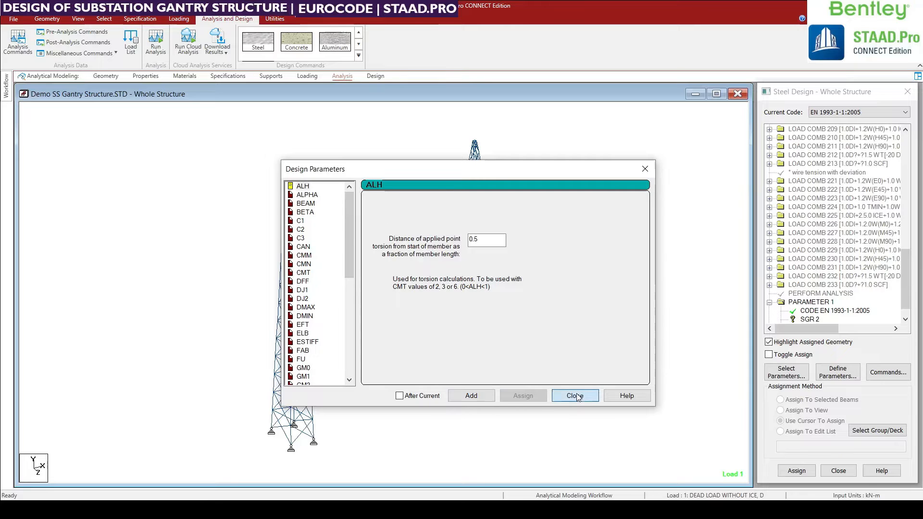
click(839, 380)
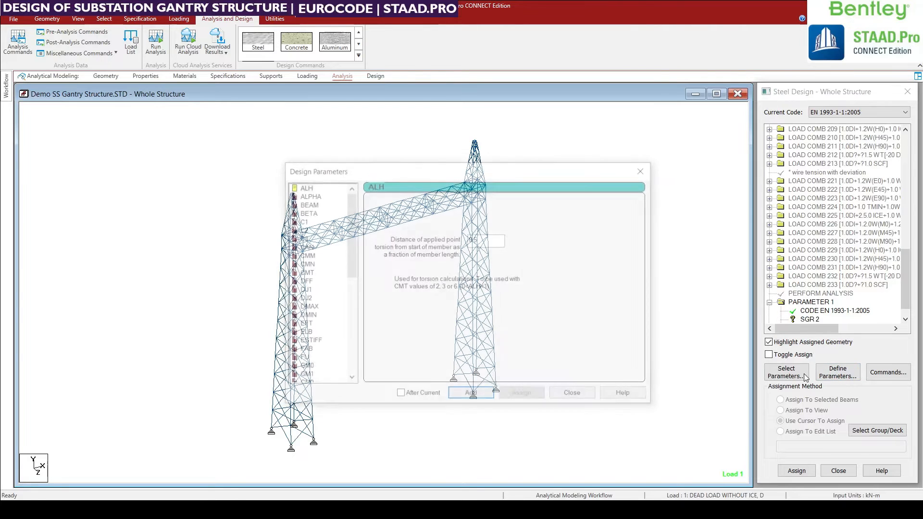
Look through the design parameters and enter 470000 kN/m2 as the ultimate tensile strength FU.
click(306, 195)
click(303, 247)
click(303, 281)
click(302, 359)
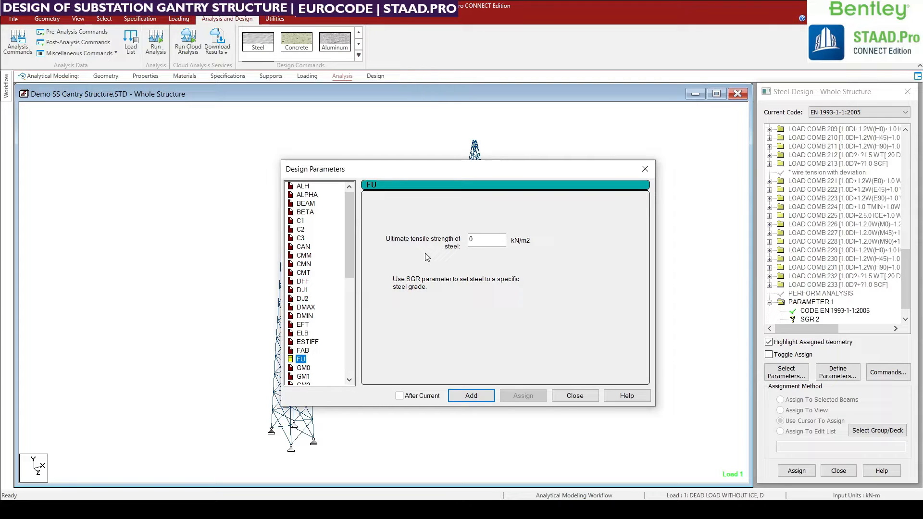
double_click(482, 240)
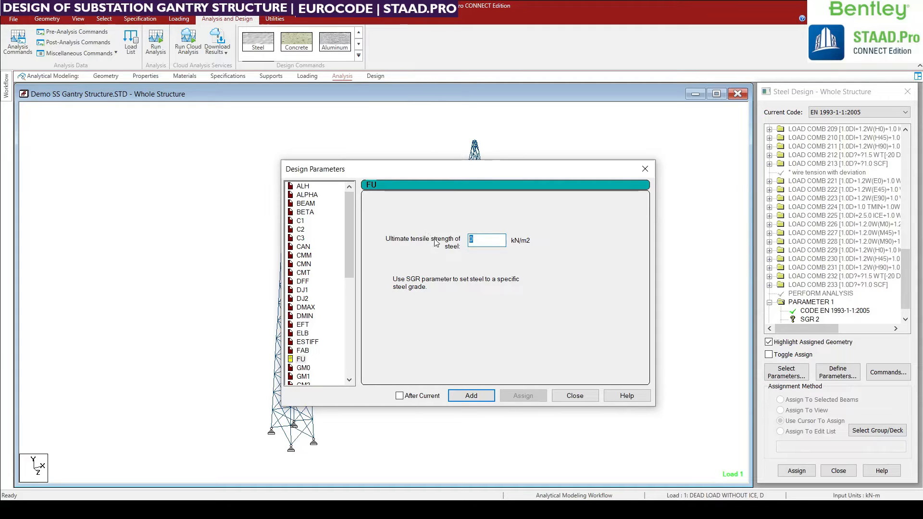
text(47)
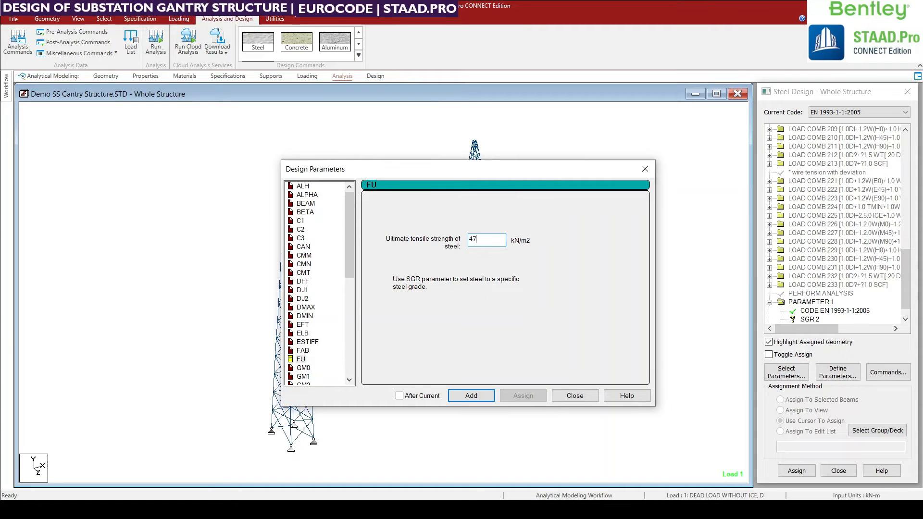
text(0000)
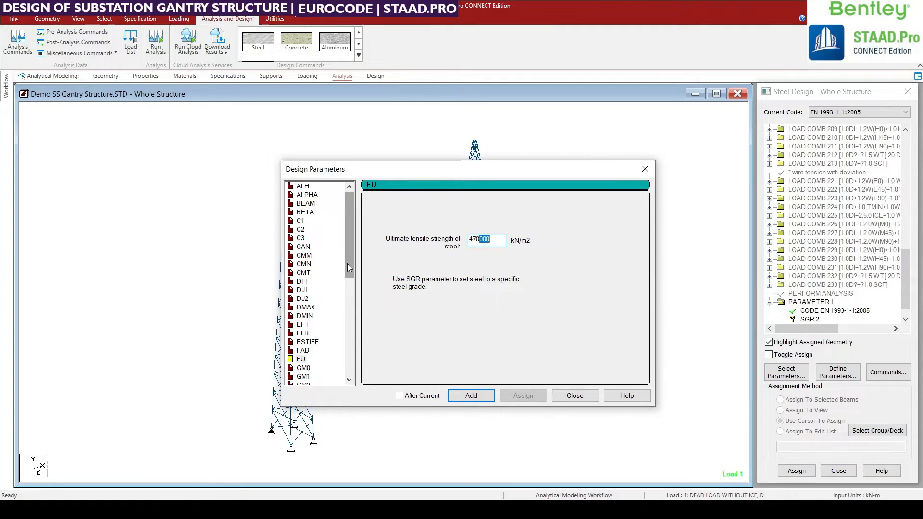
Enter 355000 kN/m2 as the yield stress of steel in the PY design parameter.
drag(348, 263, 349, 346)
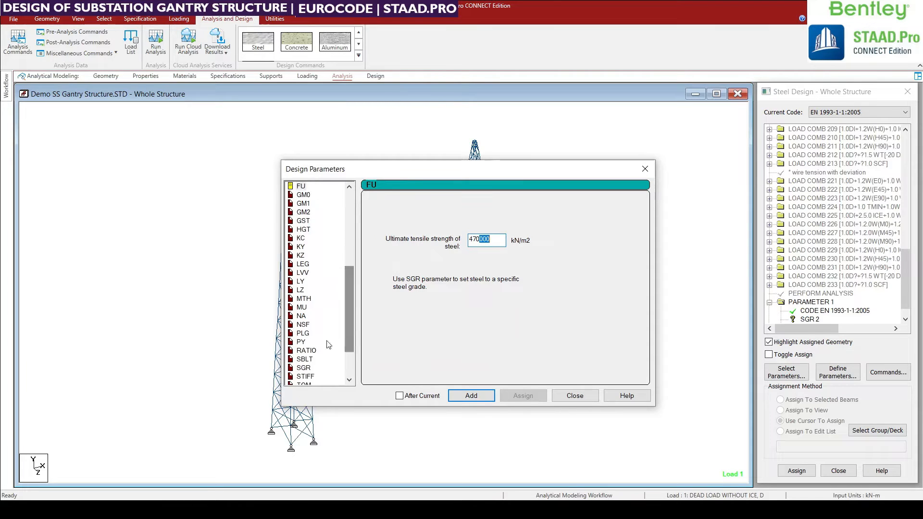
click(301, 342)
key(Tab)
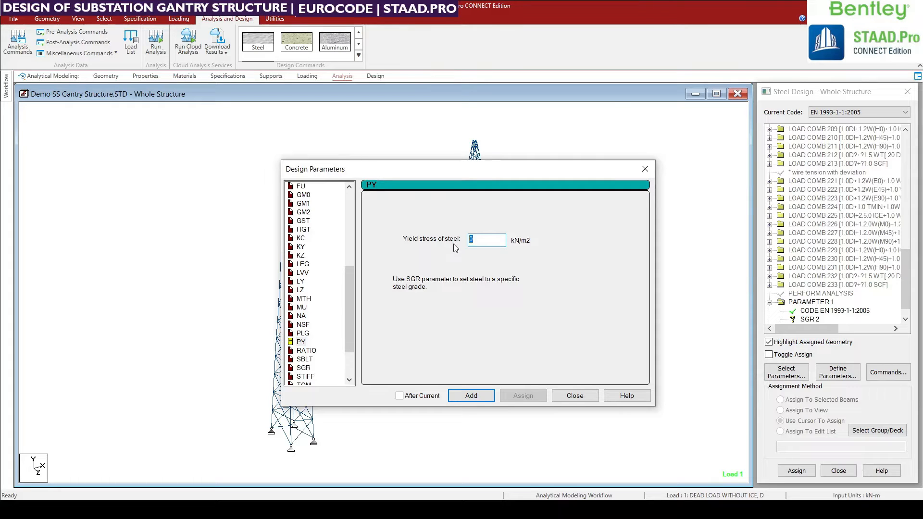
text(355000)
double_click(491, 245)
text(0)
Review the LY compression length and FU tensile strength design parameters.
click(312, 321)
click(301, 281)
scroll(304, 279, up, 2)
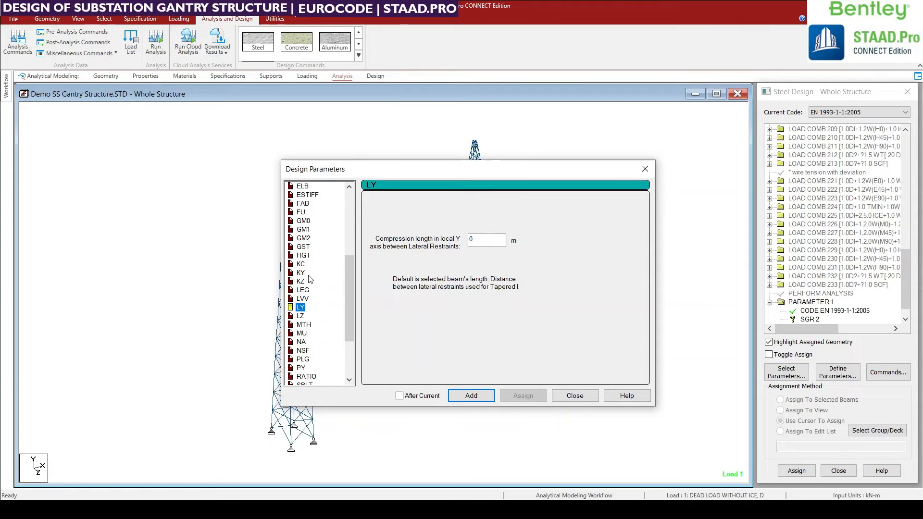
click(303, 238)
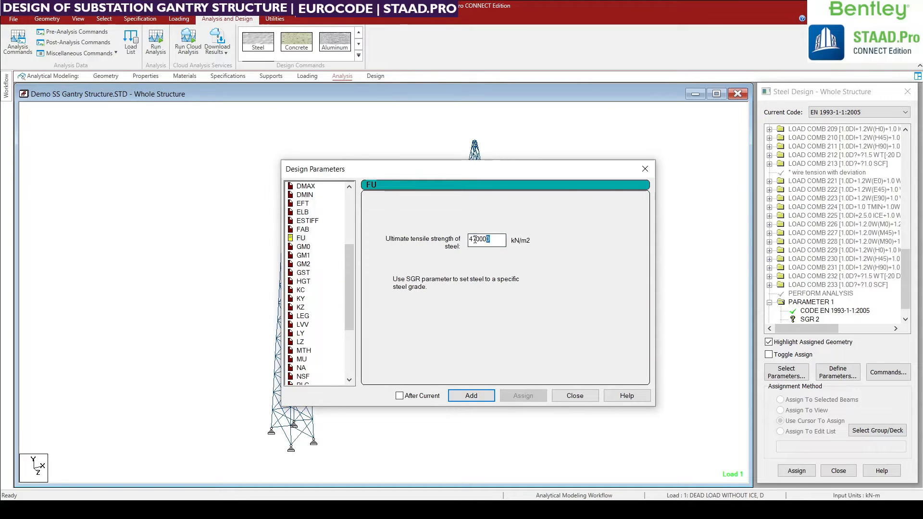
scroll(314, 277, down, 2)
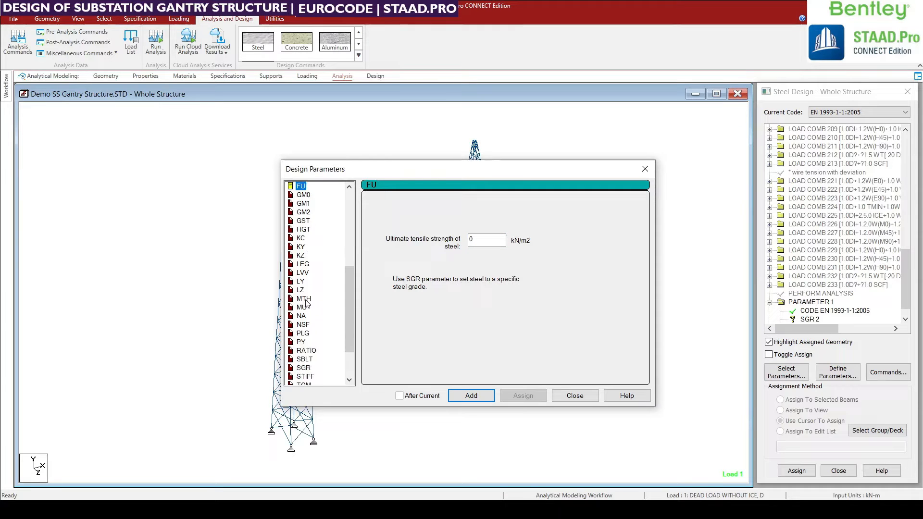
Add the SGR design parameter with steel grade 2-S355.
click(308, 369)
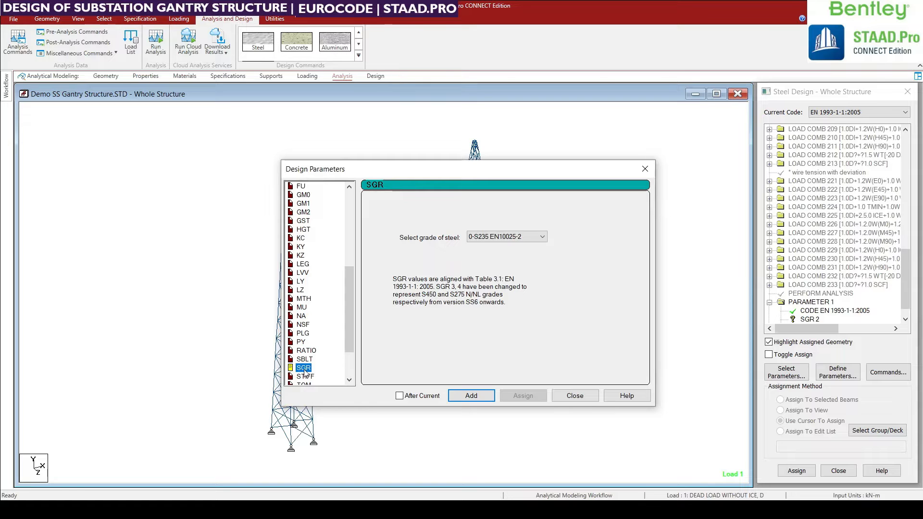
click(529, 236)
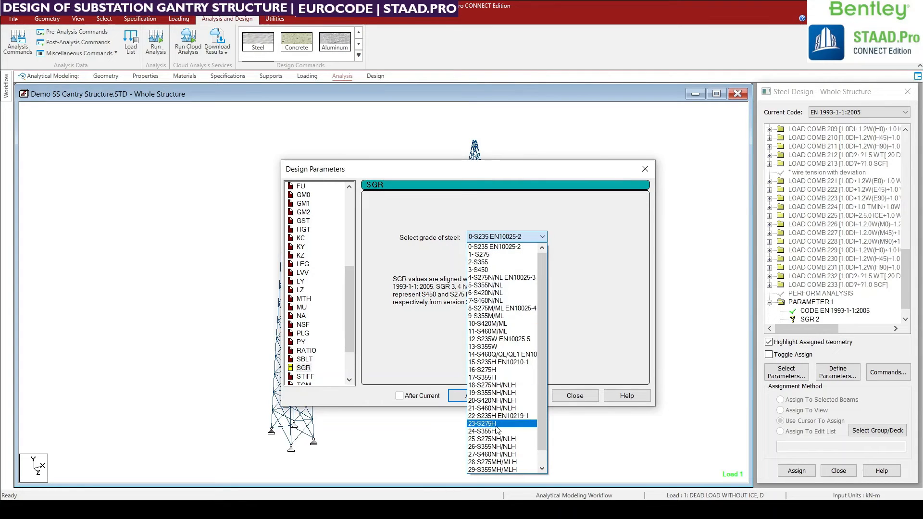
scroll(496, 364, down, 1)
scroll(496, 364, up, 1)
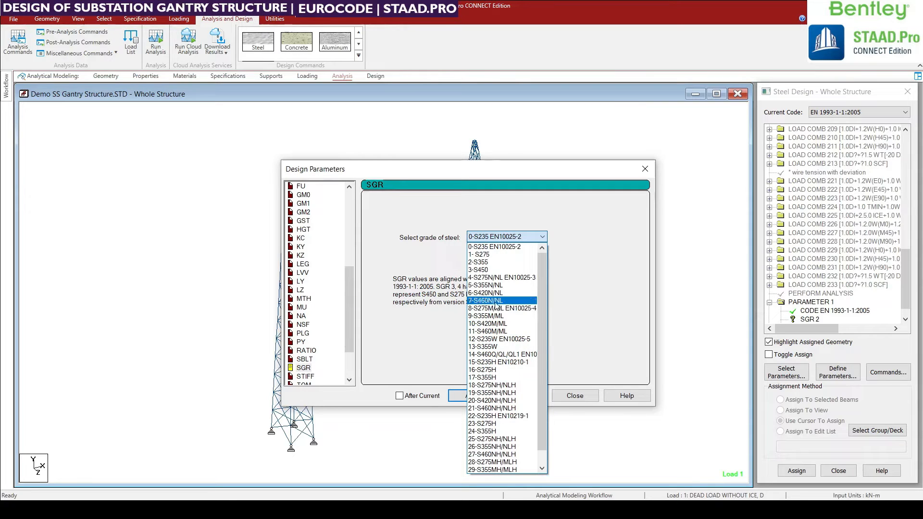
click(484, 268)
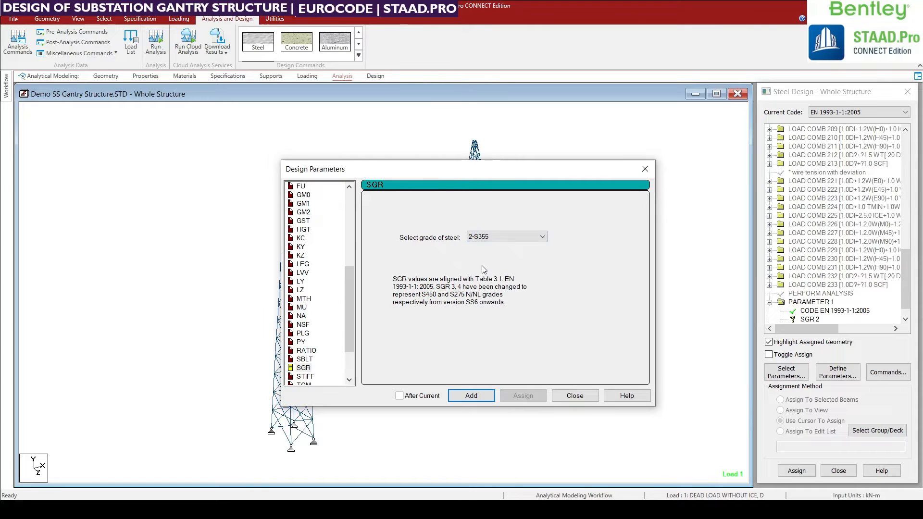
click(474, 397)
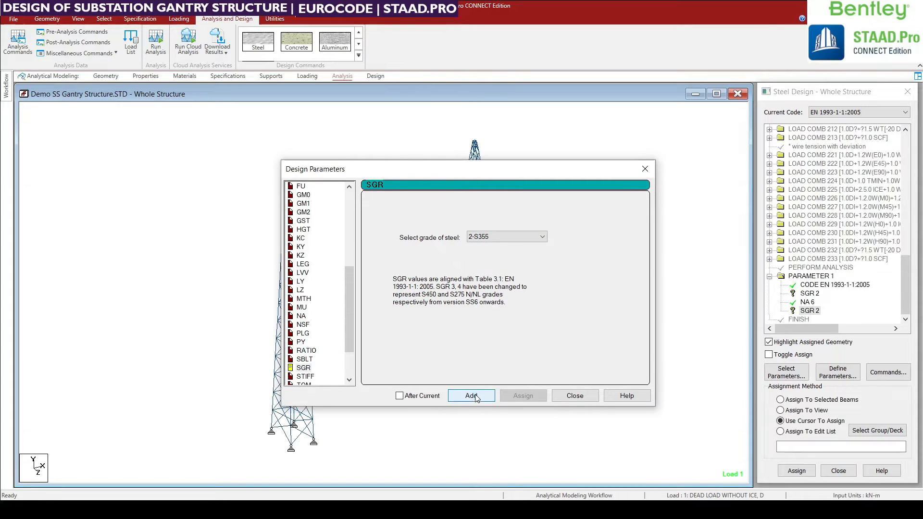
Review the GM0, GM1 and GM2 resistance factors in the design parameters.
click(344, 299)
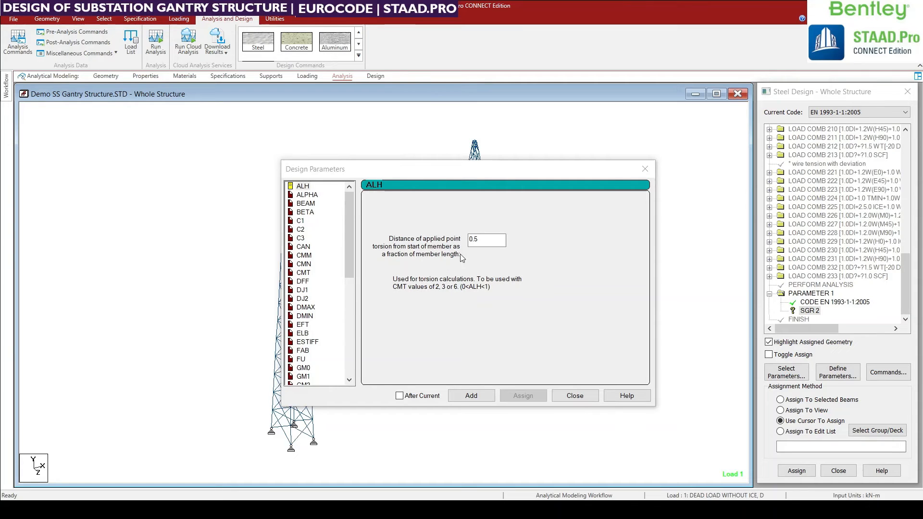
drag(350, 253, 353, 294)
click(303, 273)
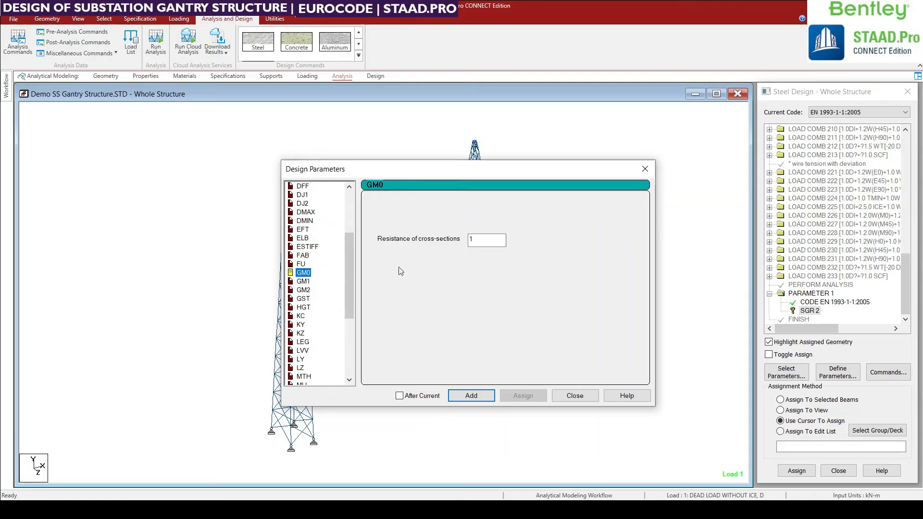
click(306, 282)
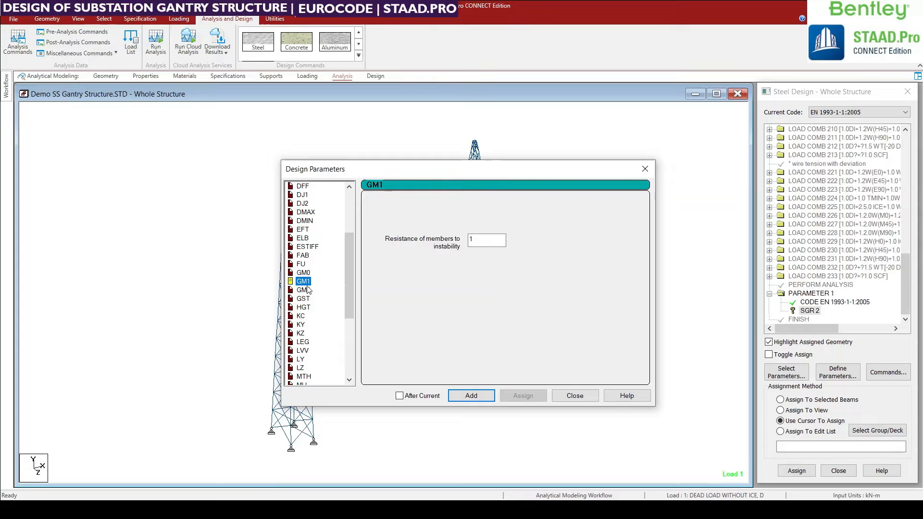
click(306, 290)
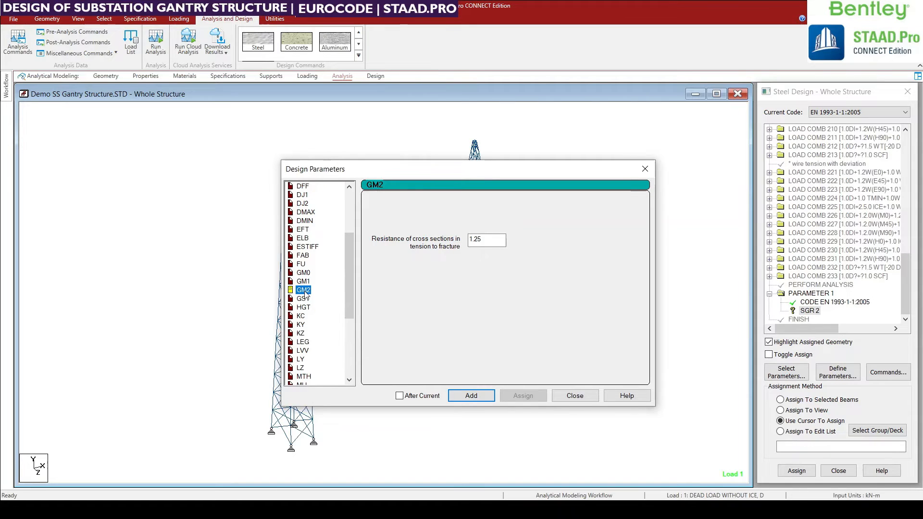
double_click(487, 240)
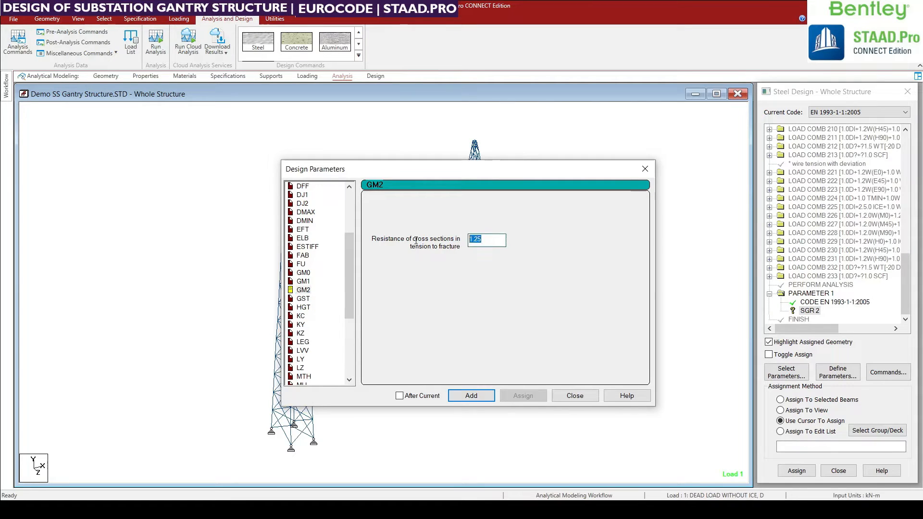
click(310, 273)
click(310, 282)
click(310, 290)
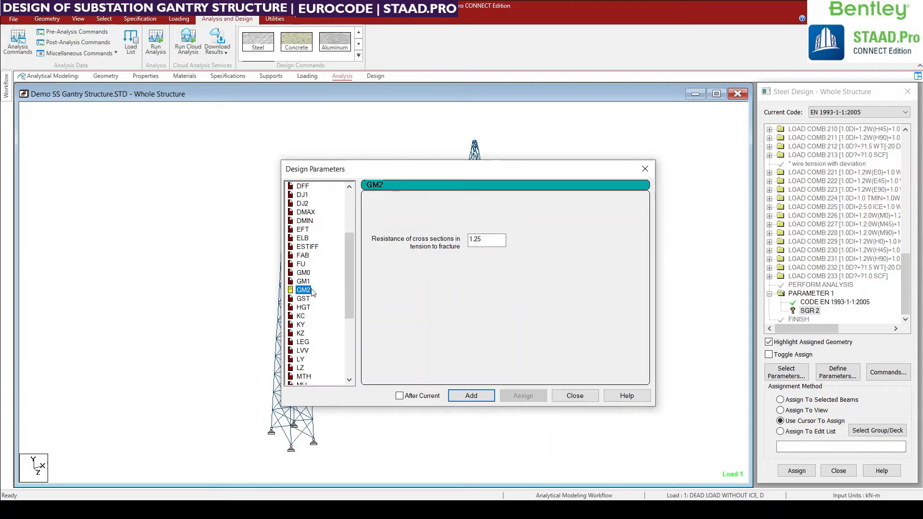
Add the NA design parameter with (6) Poland as the National Annex.
scroll(314, 295, down, 2)
scroll(314, 294, down, 1)
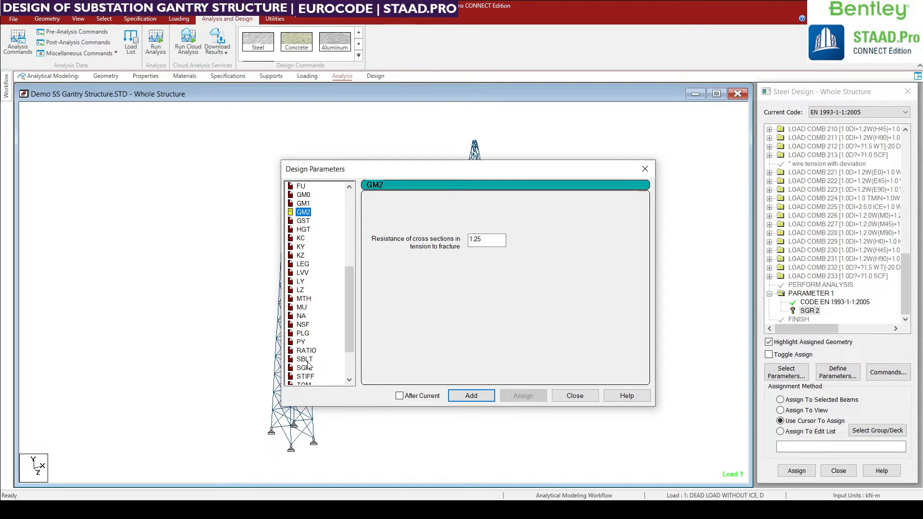
click(300, 281)
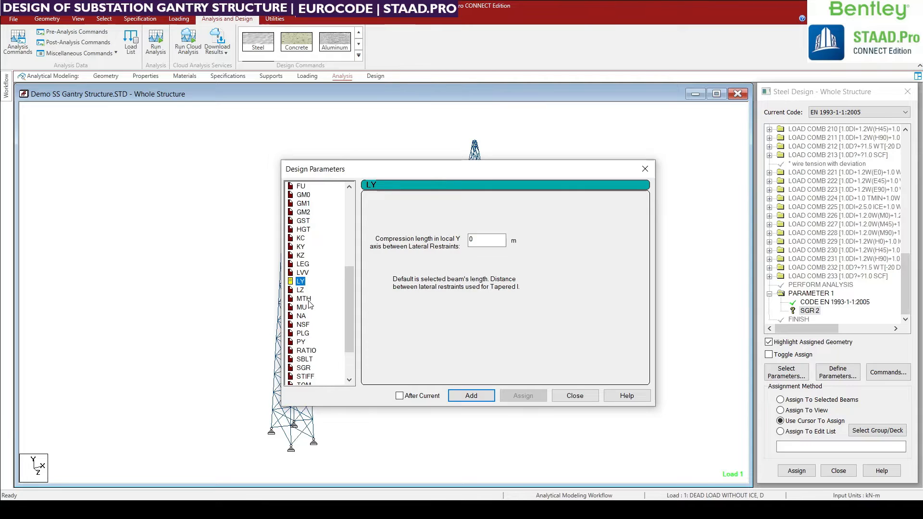
scroll(312, 312, down, 2)
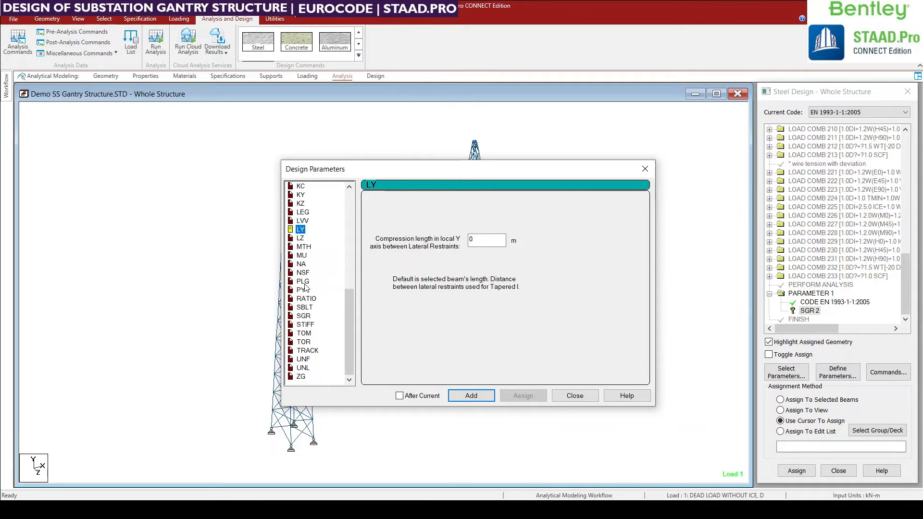
scroll(305, 288, up, 2)
click(301, 315)
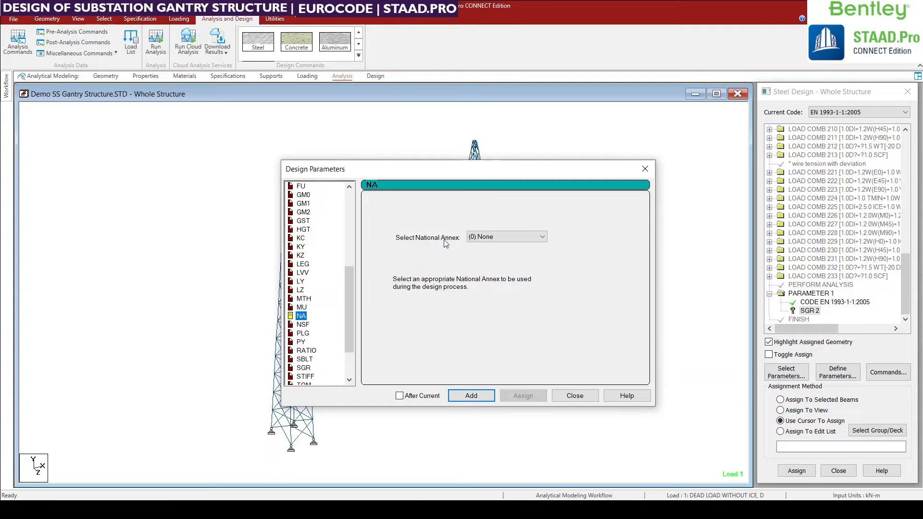
click(498, 238)
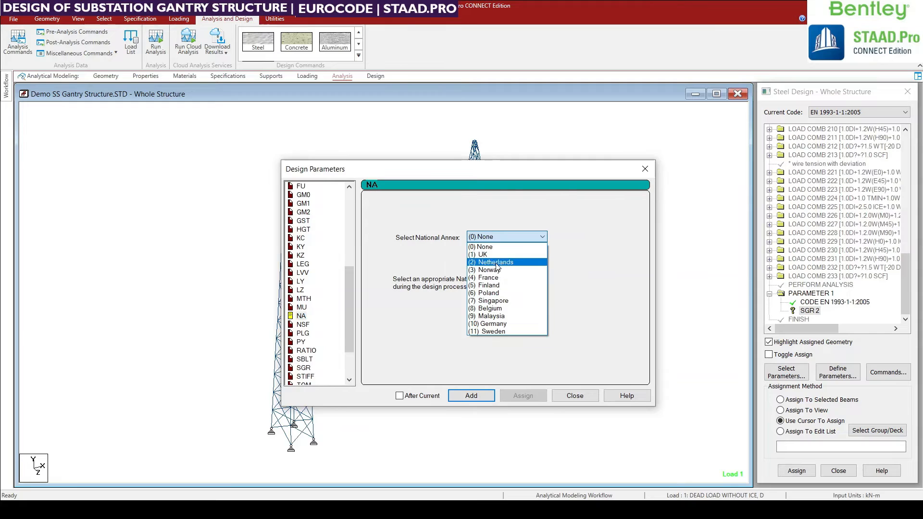
click(493, 293)
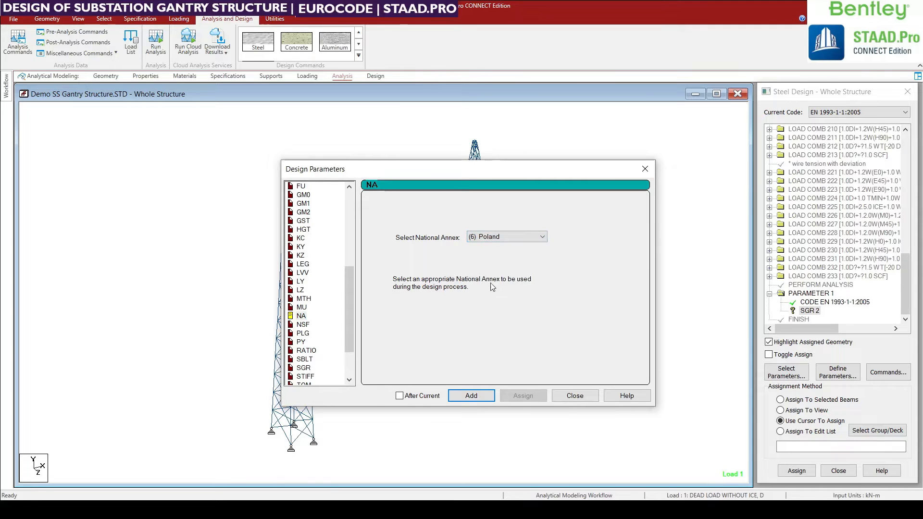
click(470, 399)
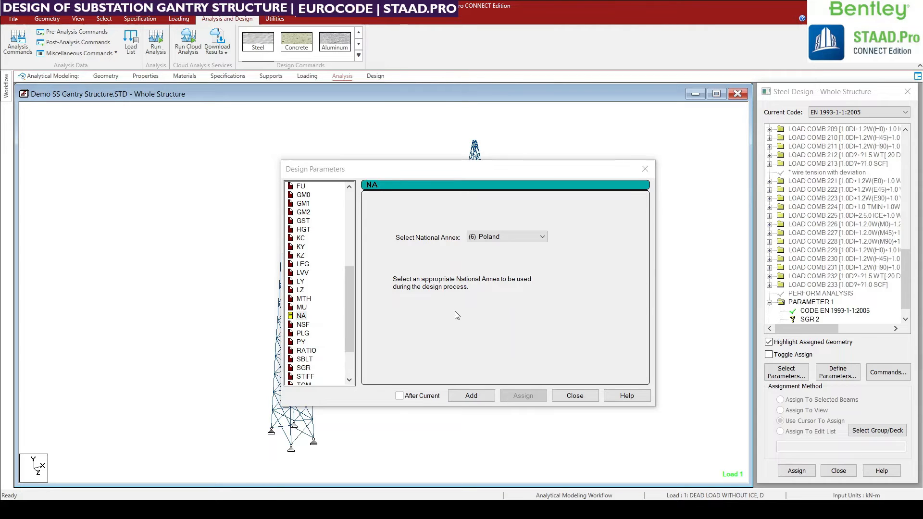
click(455, 312)
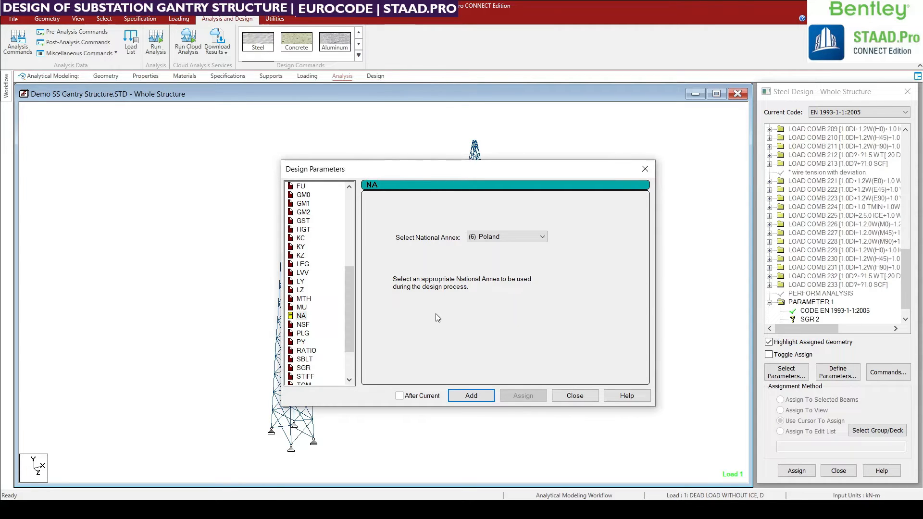
Review the NSF net section factor for tension members and close the design parameters.
click(303, 325)
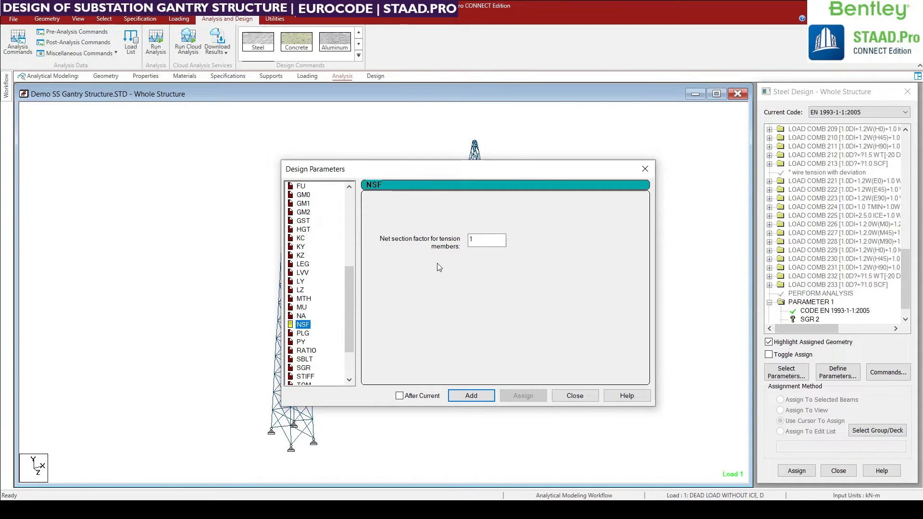
key(Tab)
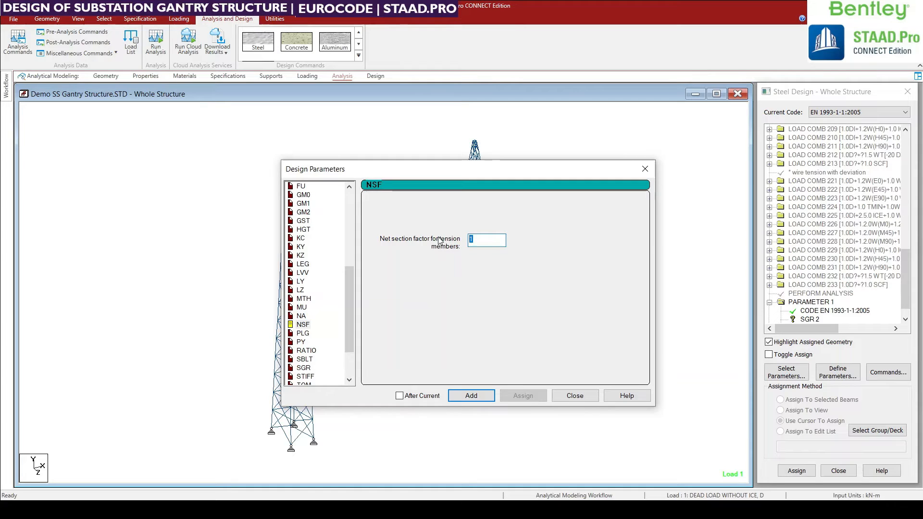
click(484, 240)
drag(484, 239, 467, 242)
drag(350, 296, 347, 200)
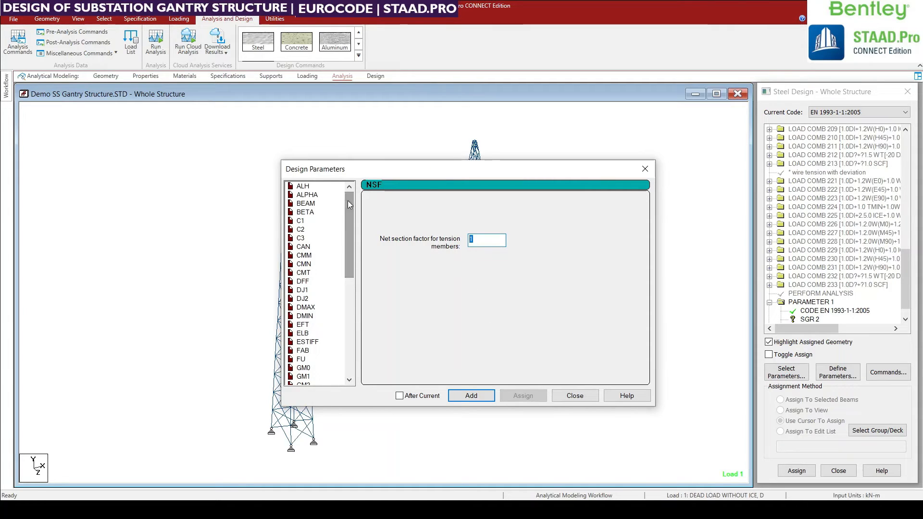
click(575, 395)
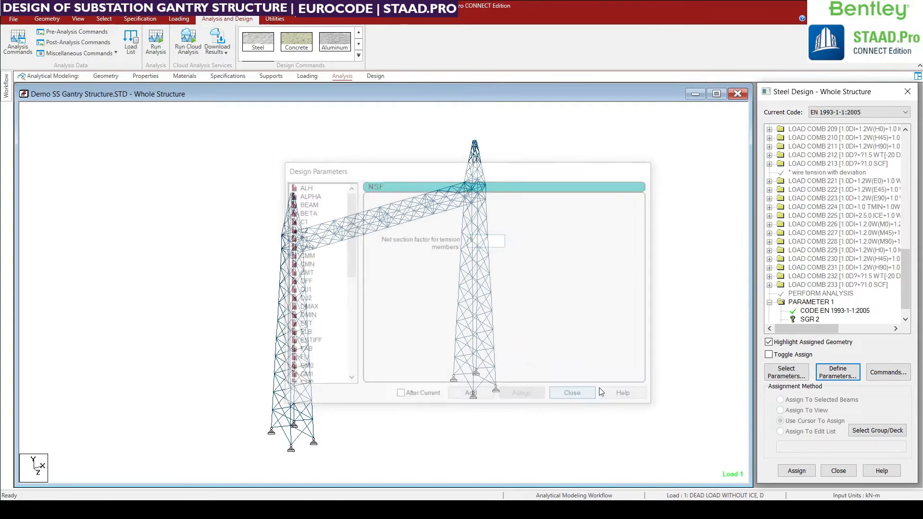
Assign the SGR 2 steel grade parameter to the beams of all member groups except _DUMMY.
drag(905, 283, 908, 301)
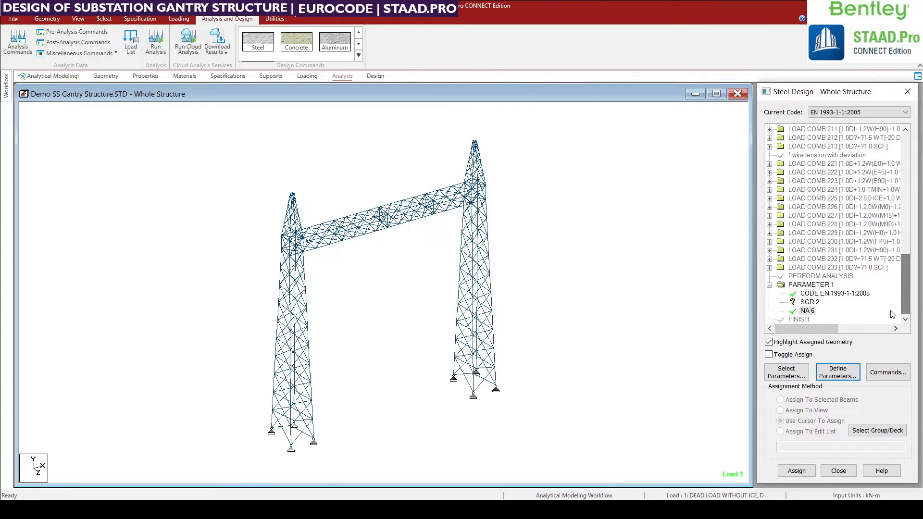
click(809, 303)
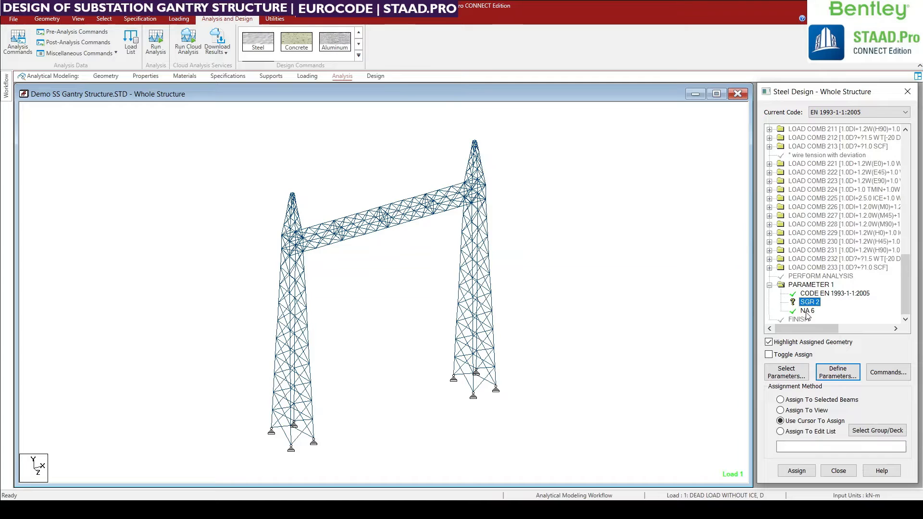
middle_drag(521, 433, 513, 445)
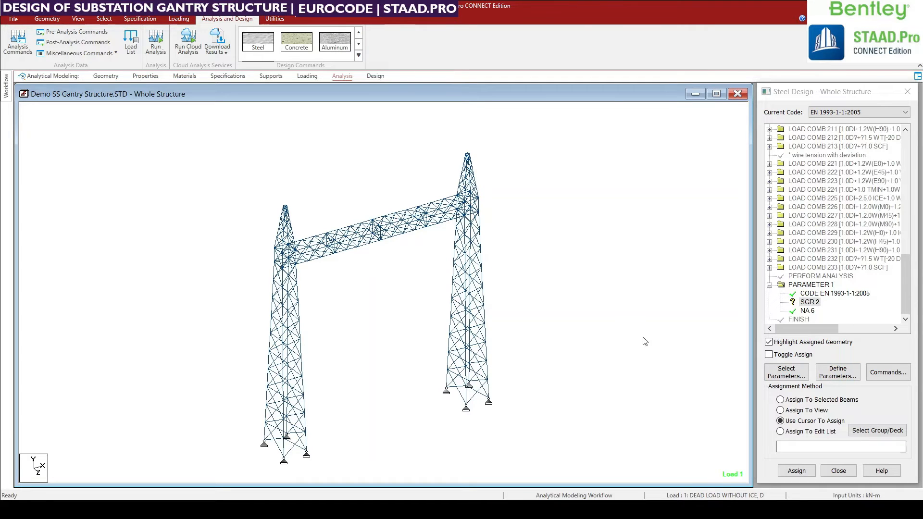
middle_drag(275, 285, 274, 274)
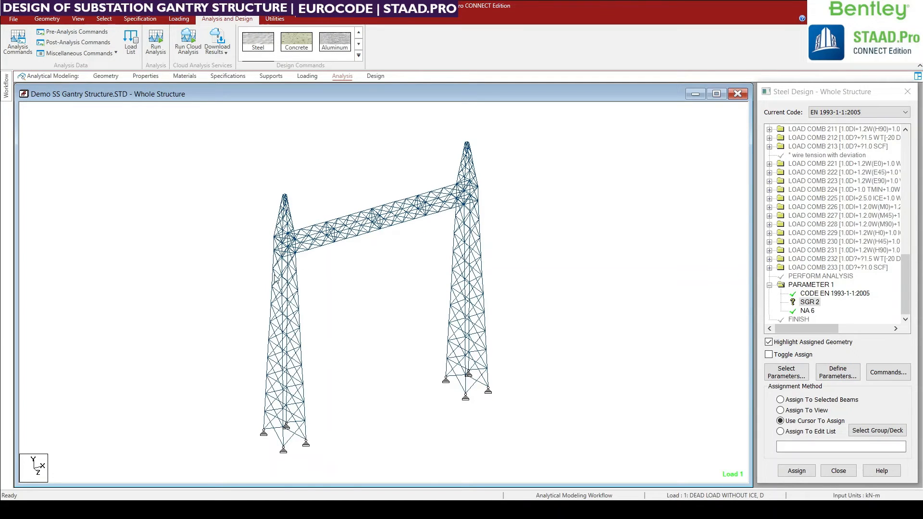
click(804, 303)
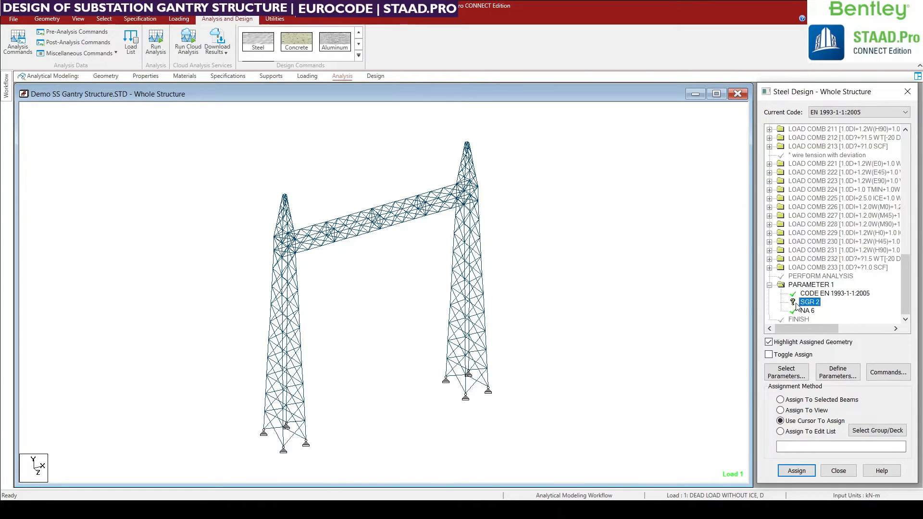
click(103, 19)
click(617, 32)
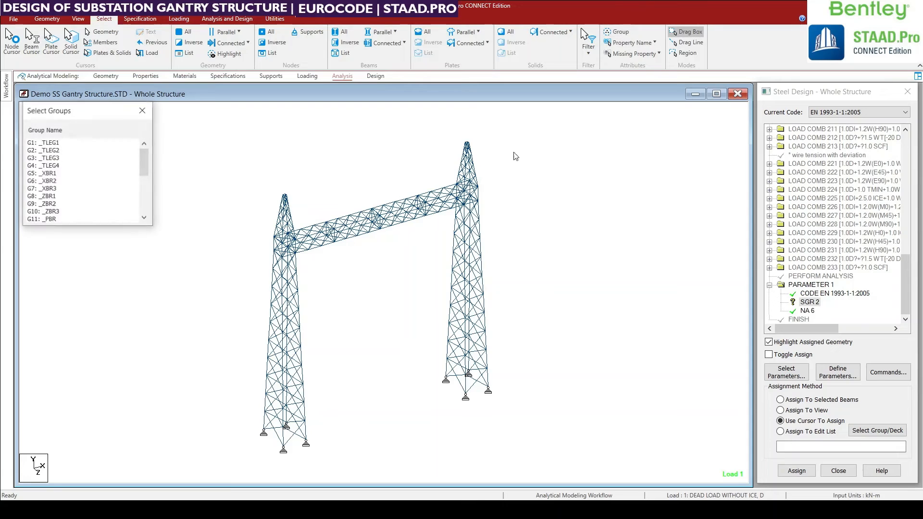
drag(53, 143, 54, 167)
click(54, 166)
click(54, 174)
click(54, 189)
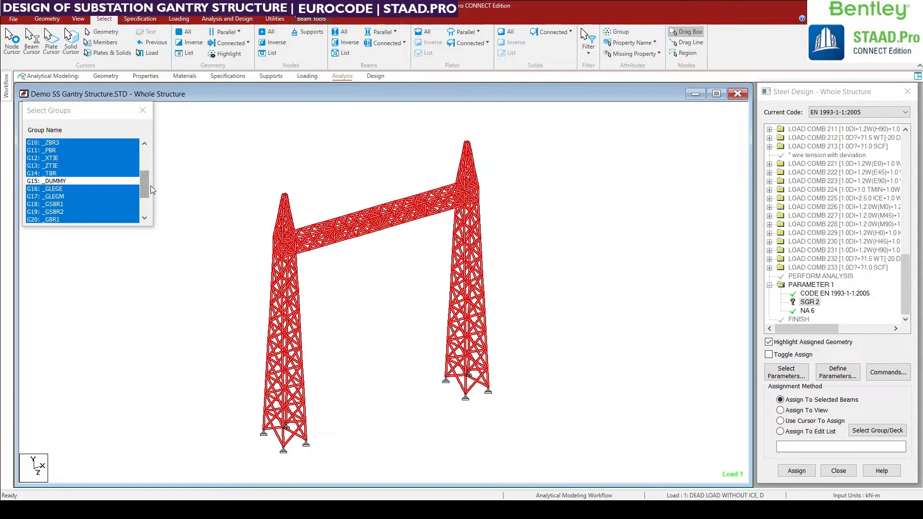
mouse_move(147, 186)
mouse_down()
mouse_move(146, 161)
mouse_move(143, 183)
mouse_up()
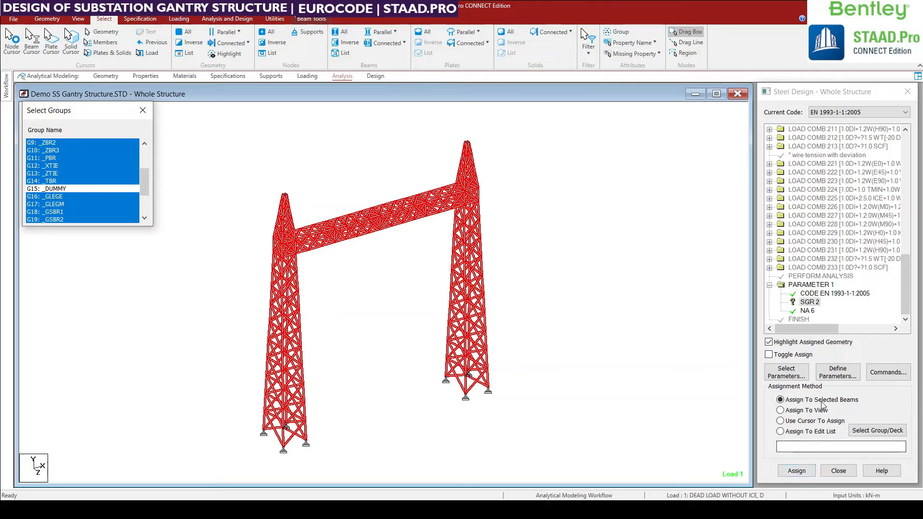
click(796, 471)
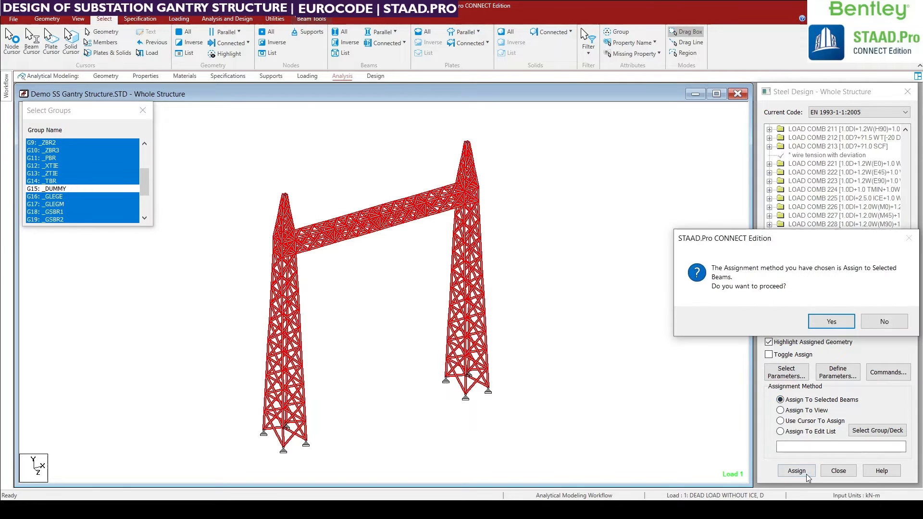
click(824, 322)
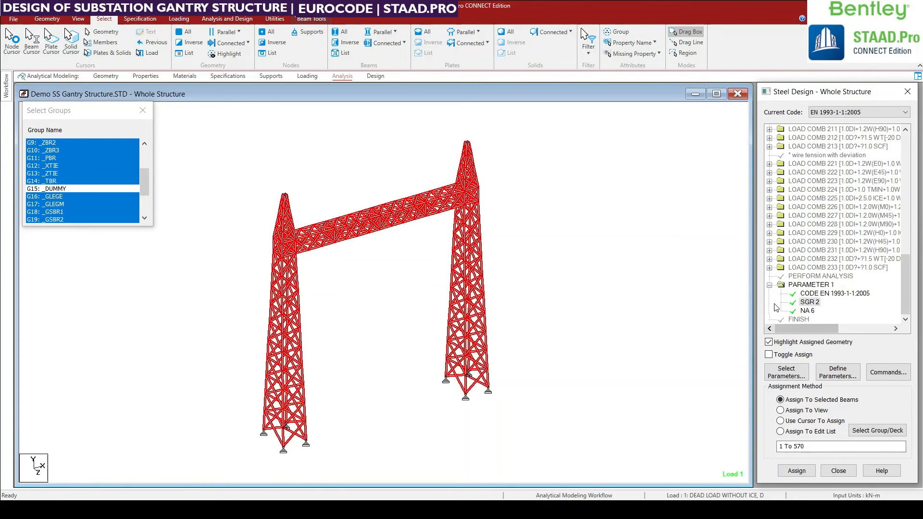
Check the members assigned to the SGR 2 parameter and close the group selection list.
click(802, 302)
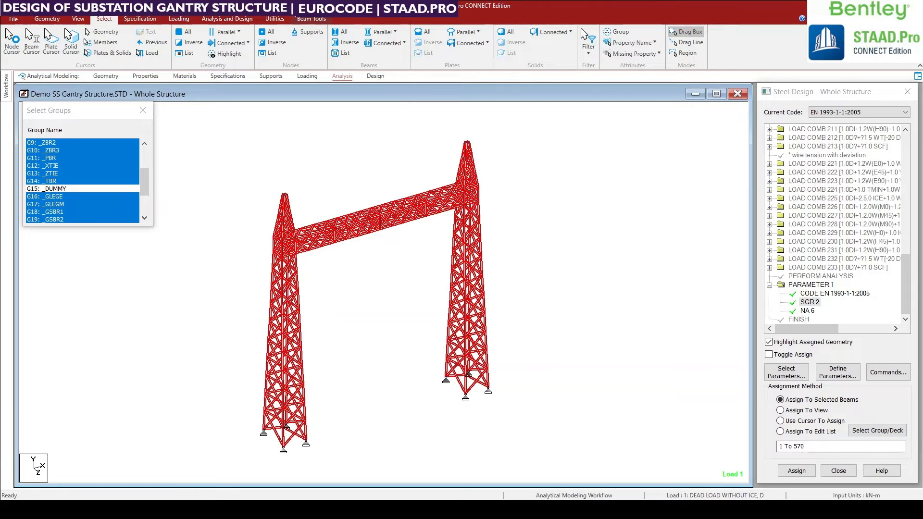
click(907, 289)
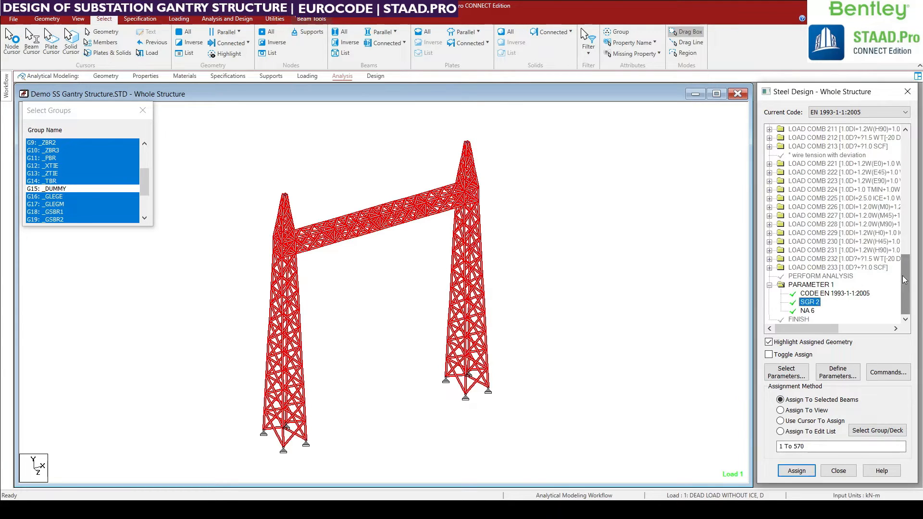
click(139, 111)
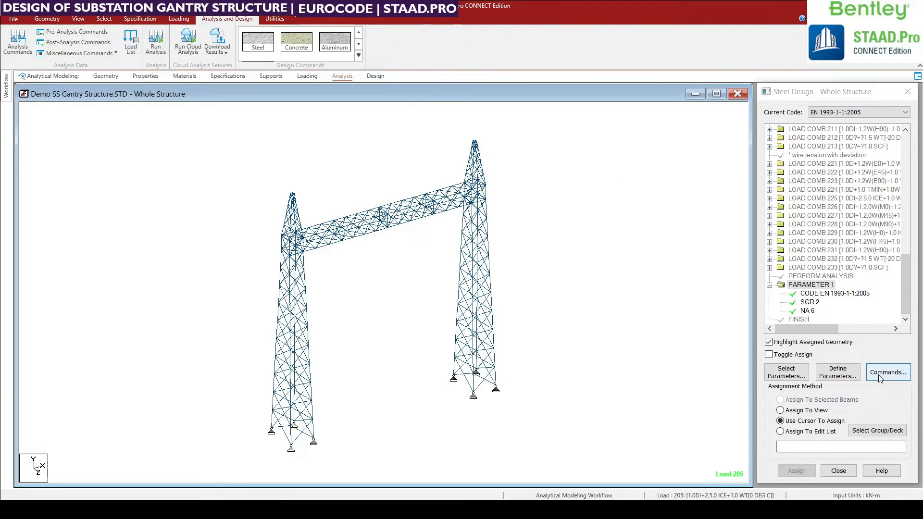
Add the CHECK CODE design command to the EN 1993-1-1:2005 steel design.
click(879, 378)
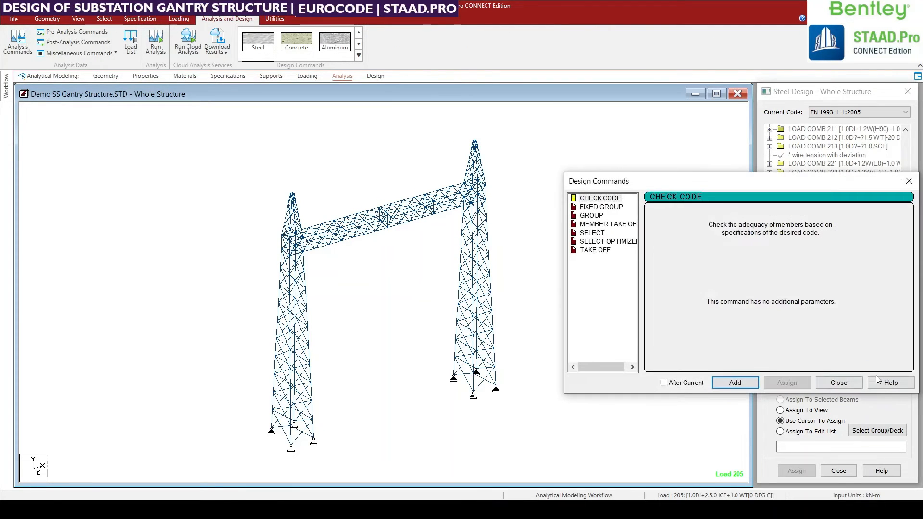
click(601, 198)
click(909, 181)
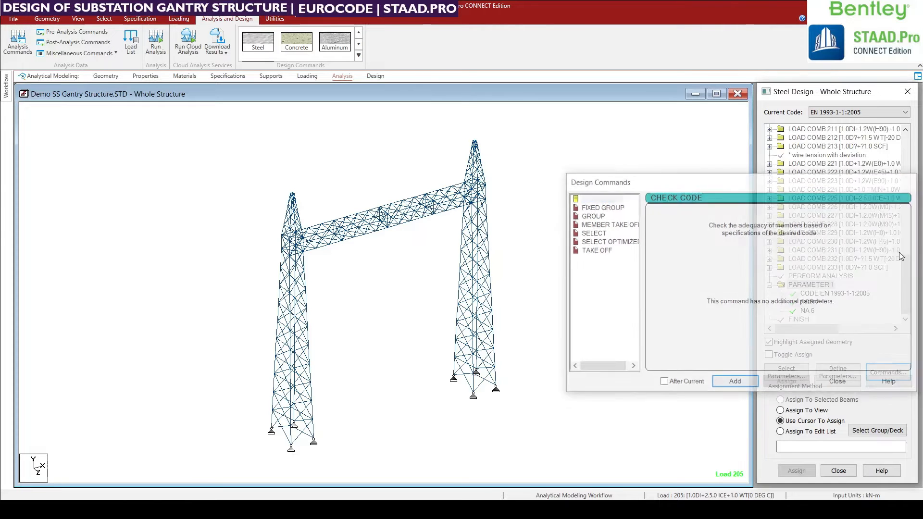
click(887, 371)
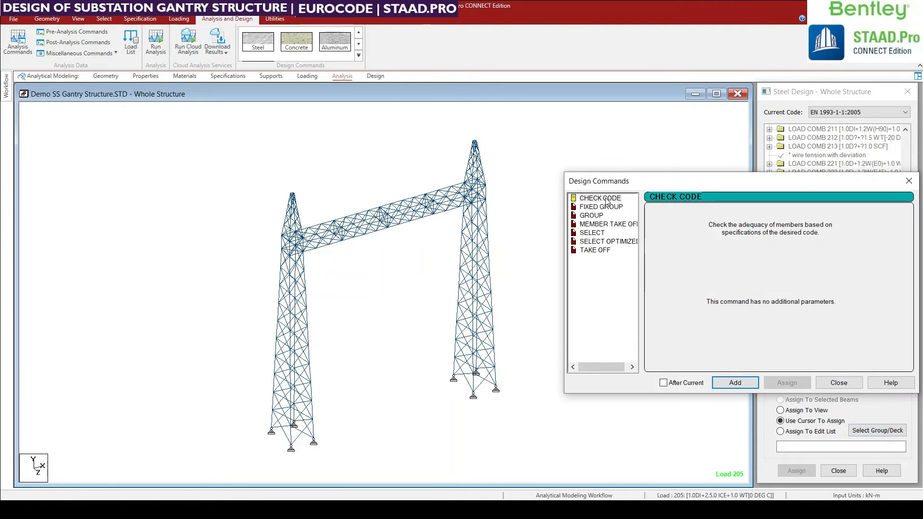
click(738, 382)
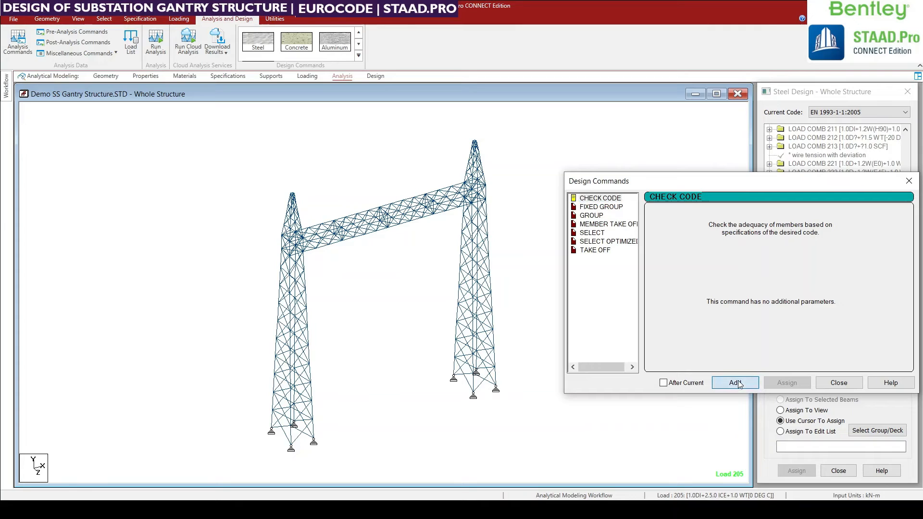
Add the TAKE OFF design command to the steel design and close the design commands.
click(603, 251)
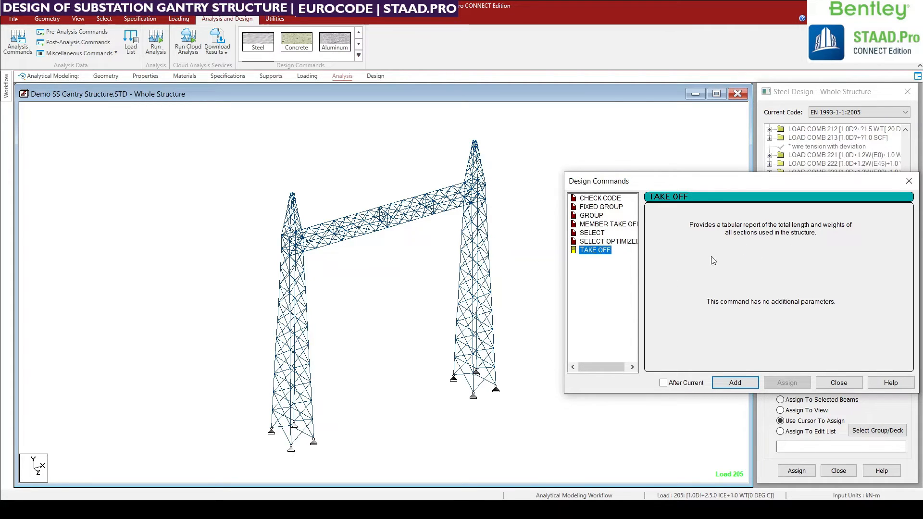
drag(727, 195, 476, 199)
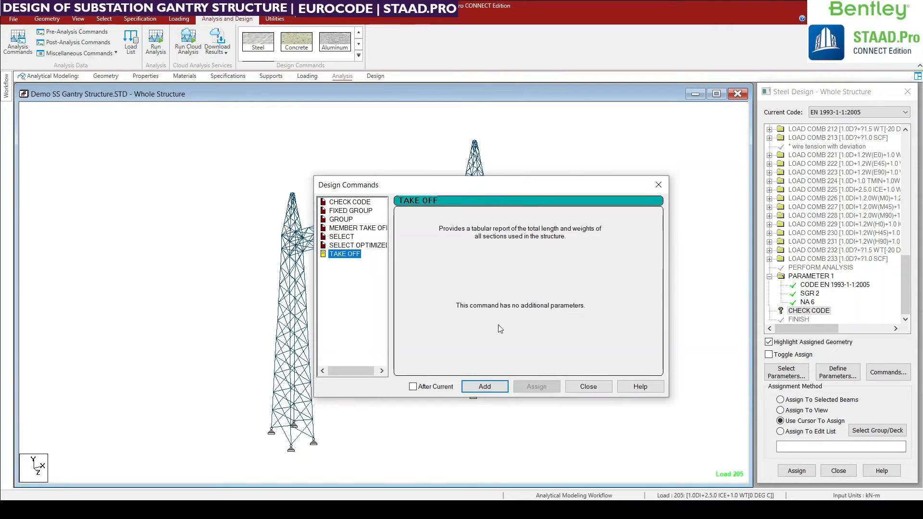
click(483, 387)
click(589, 387)
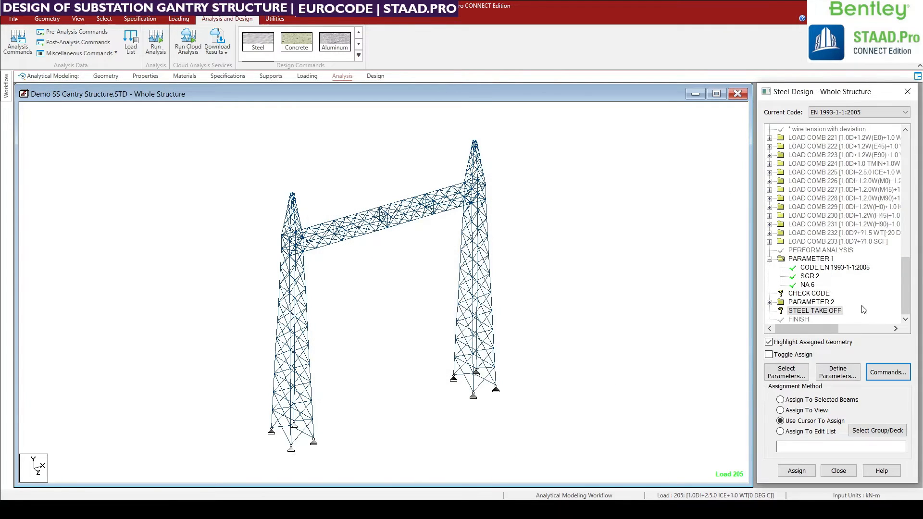
Assign the CHECK CODE command to beams 1 To 570, reusing the member list of the SGR 2 parameter.
click(821, 295)
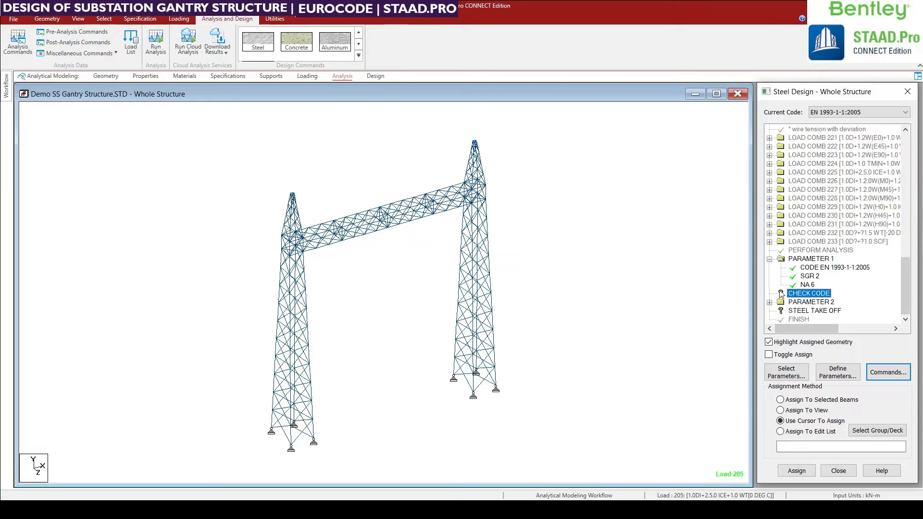
click(810, 277)
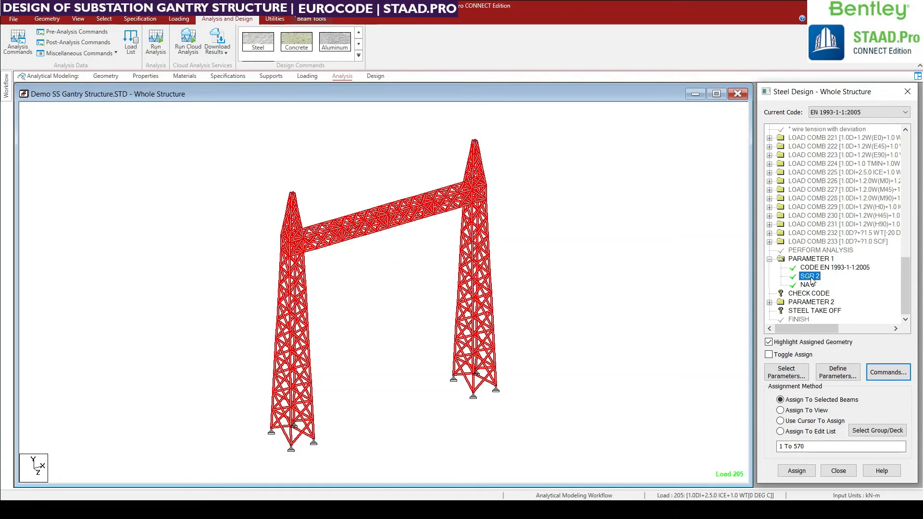
click(780, 431)
key(ctrl+c)
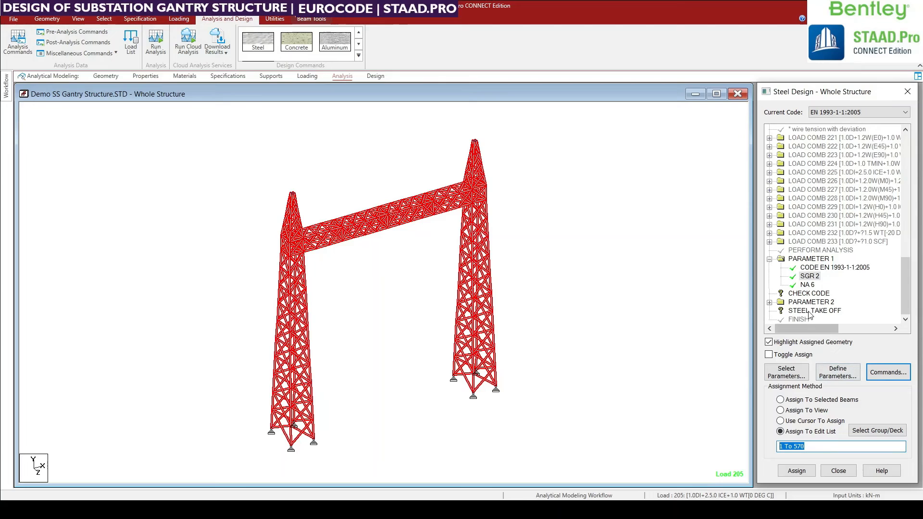
click(805, 295)
click(802, 447)
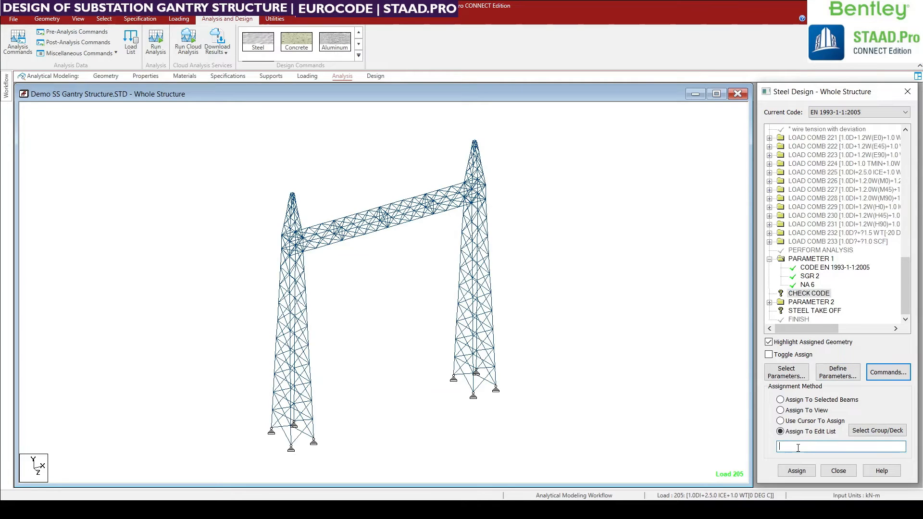
click(802, 294)
click(802, 446)
text(1 To 570)
click(797, 471)
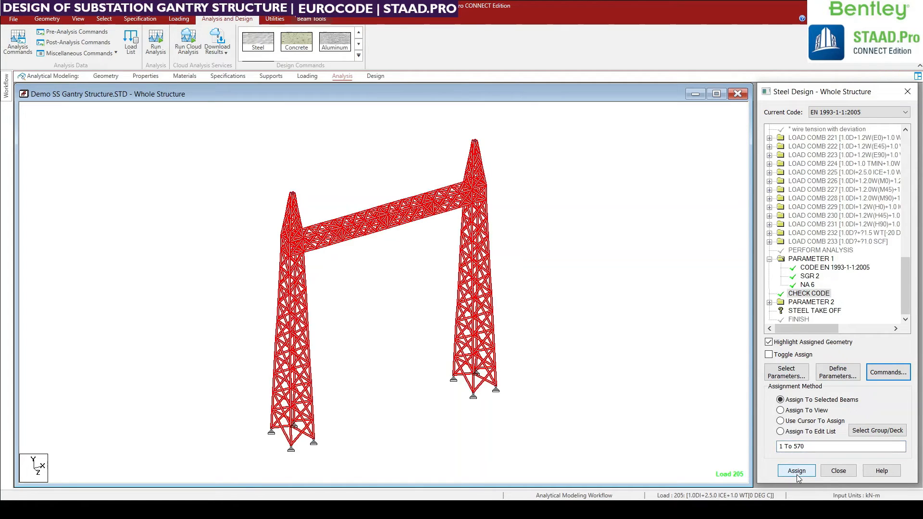
Assign the STEEL TAKE OFF command to beams 1 To 570 and clear the beam selection.
click(812, 310)
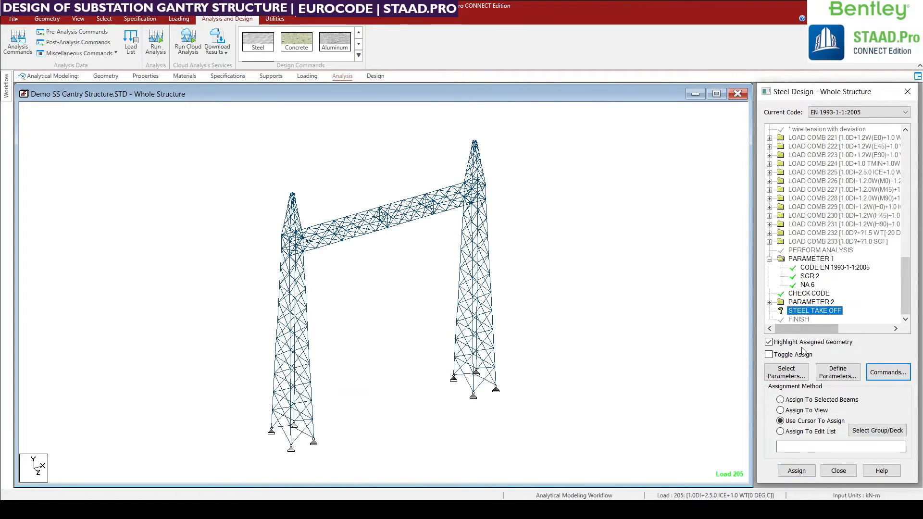
click(793, 447)
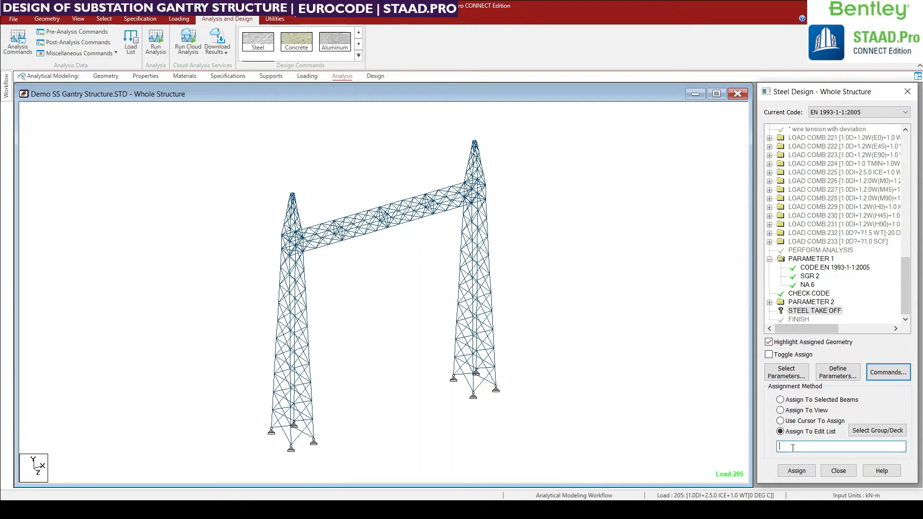
key(ctrl+v)
click(800, 473)
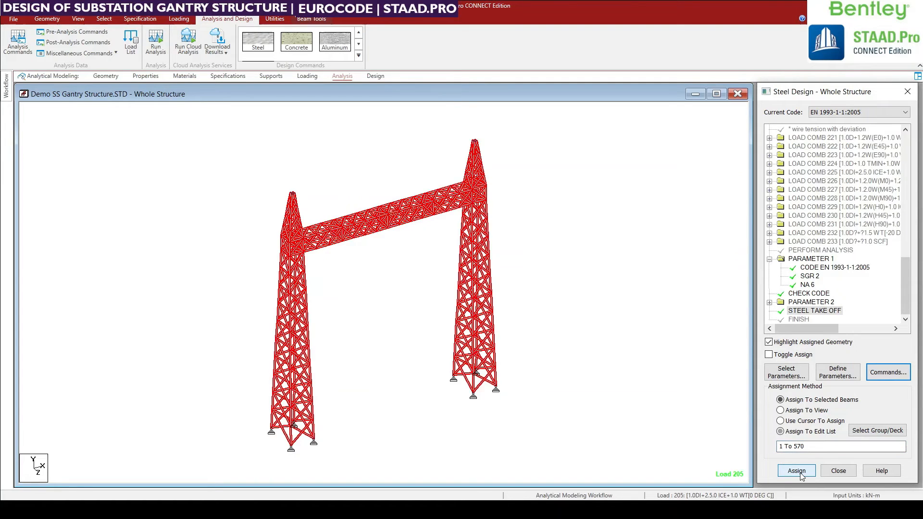
click(566, 300)
scroll(565, 368, down, 1)
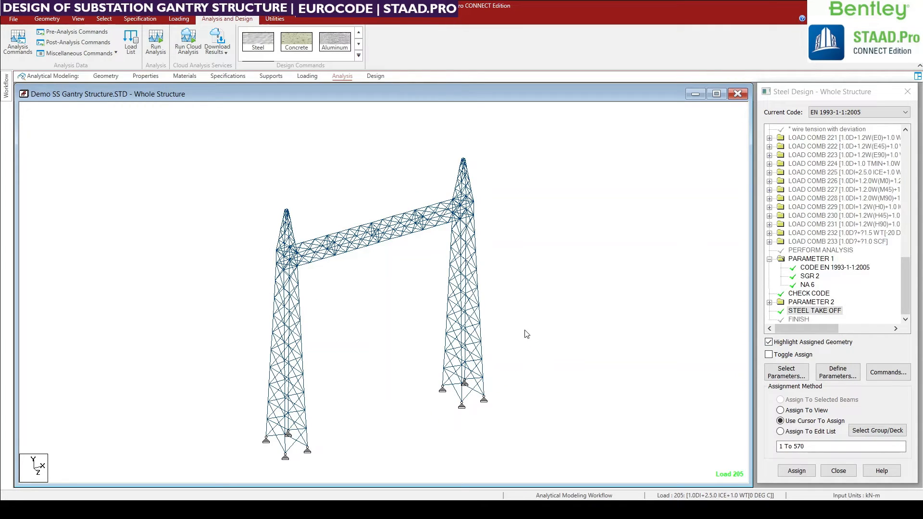
Save the model, run the analysis, and close the analysis report with Stay in Modeling Mode chosen.
key(ctrl+s)
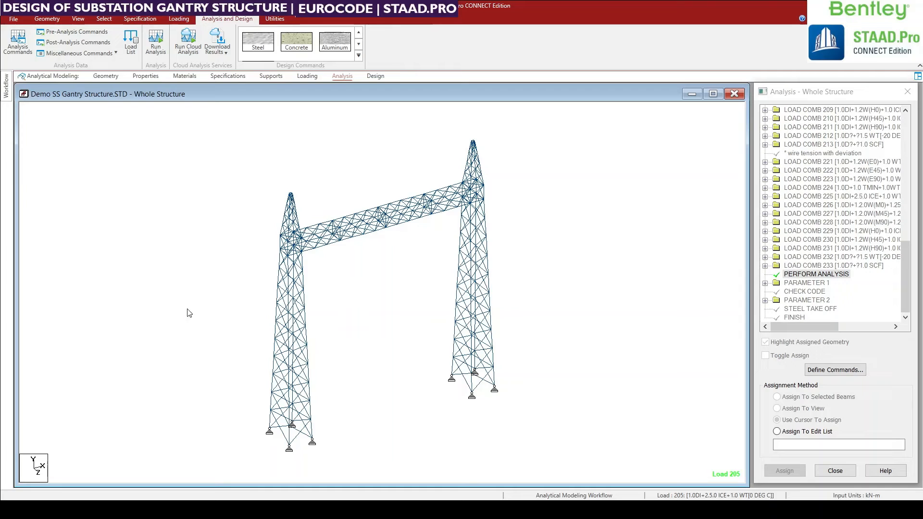
click(154, 43)
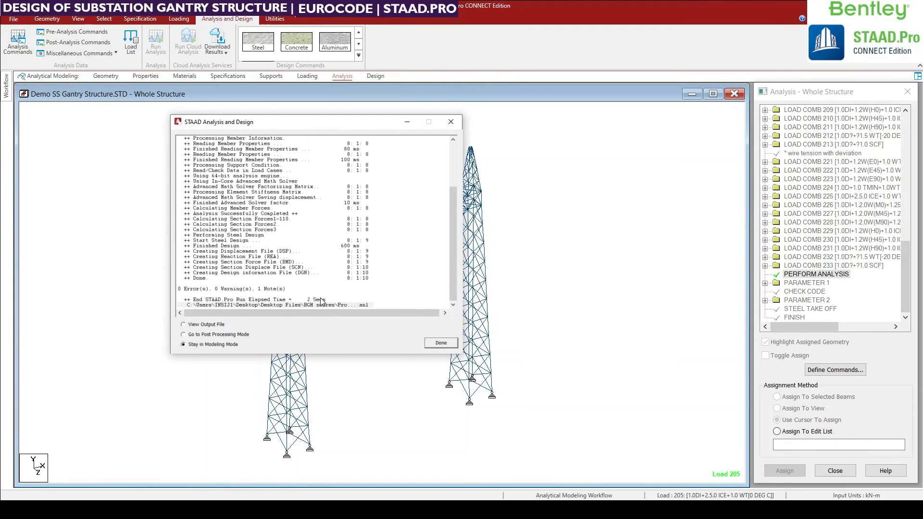
click(214, 325)
click(211, 345)
click(437, 342)
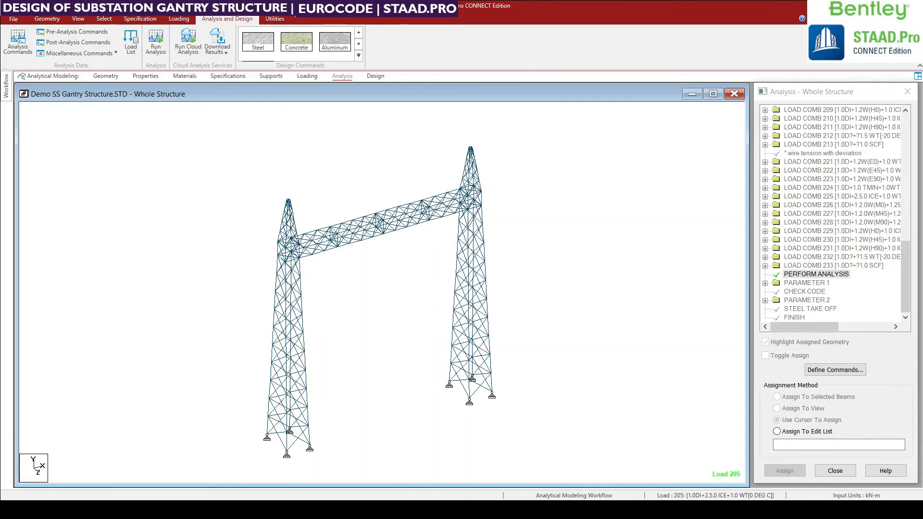
Switch to the Postprocessing workflow and show member utilization ratios instead of displacement in a maximized structure view.
click(7, 91)
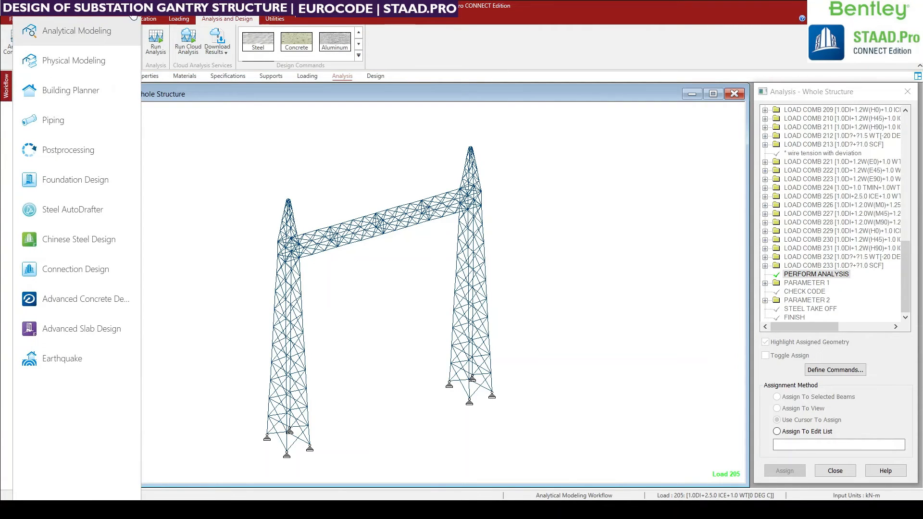
click(133, 18)
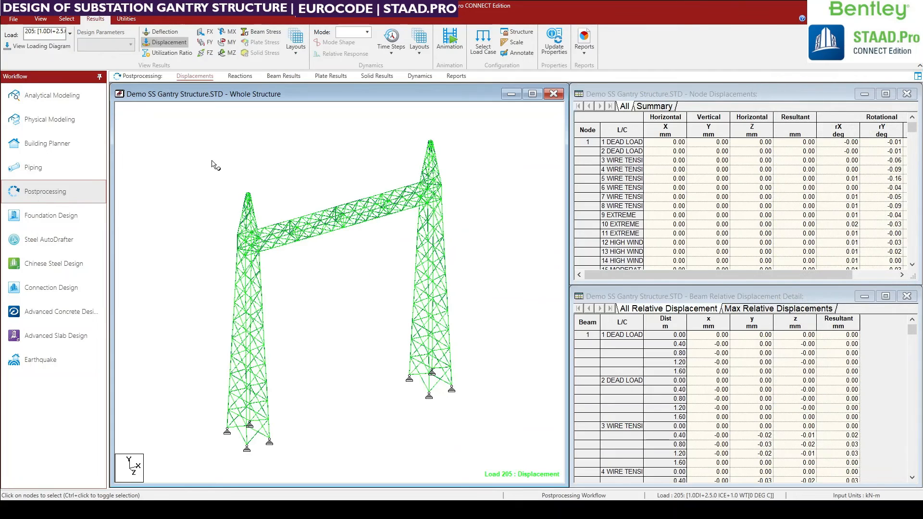
click(532, 94)
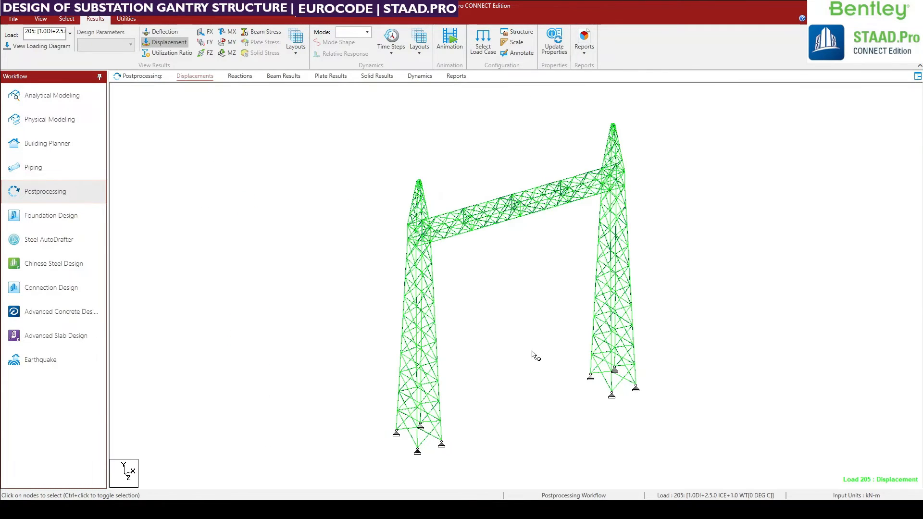
scroll(532, 351, up, 1)
middle_drag(440, 403, 404, 392)
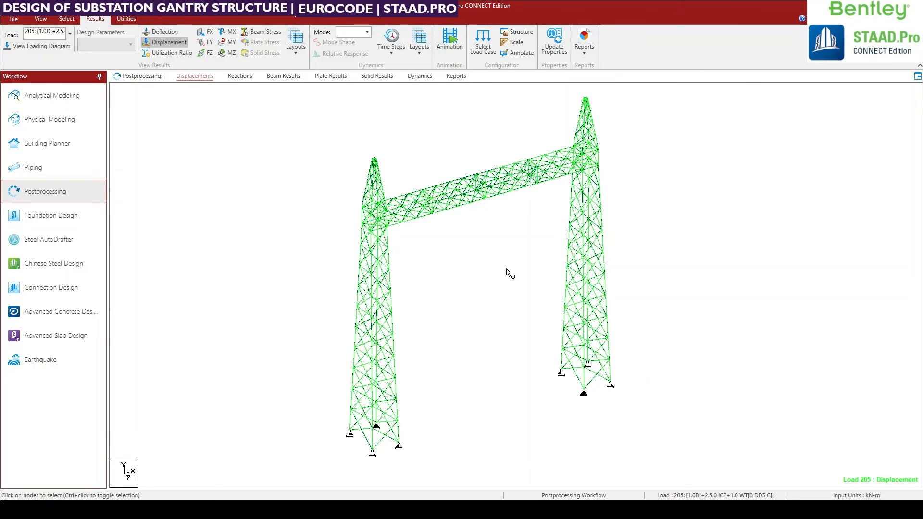
mouse_move(496, 232)
middle_down()
mouse_move(508, 247)
mouse_move(489, 244)
middle_up()
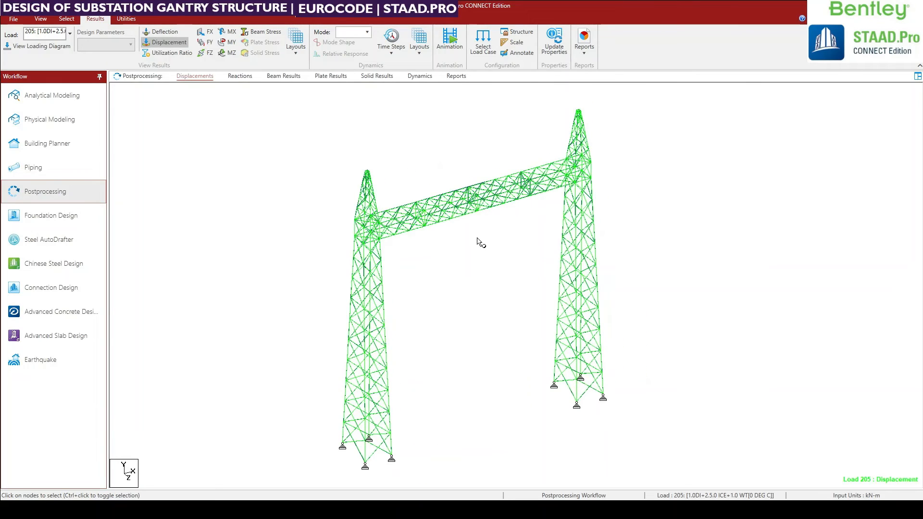
click(151, 43)
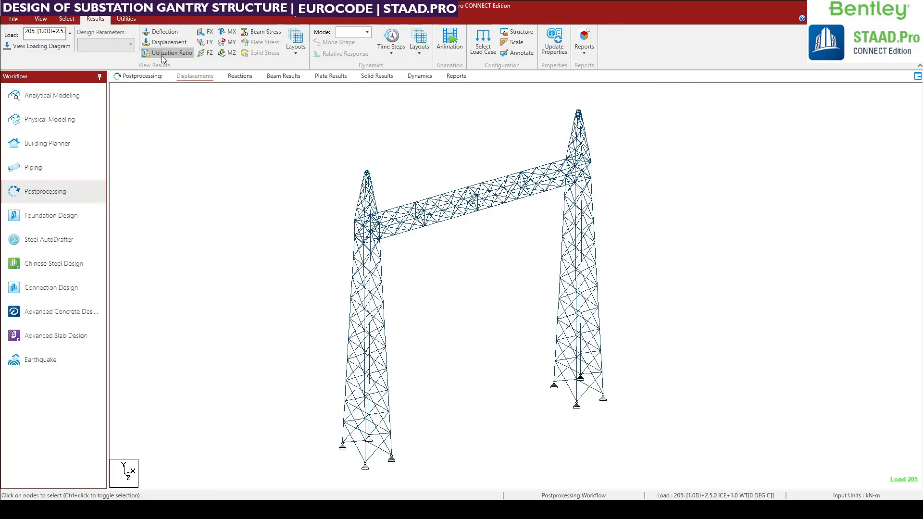
click(167, 53)
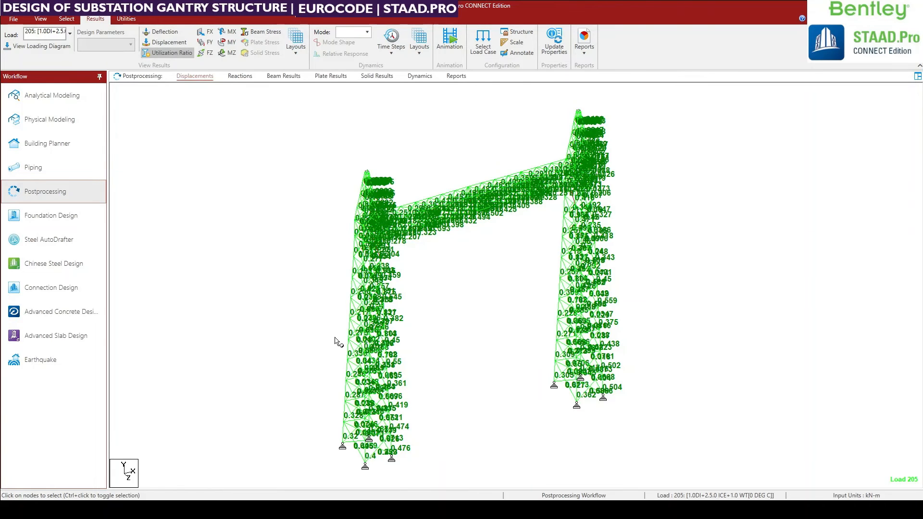
Examine the utilization ratios of the members along the gantry towers and the connecting girder.
scroll(555, 431, up, 4)
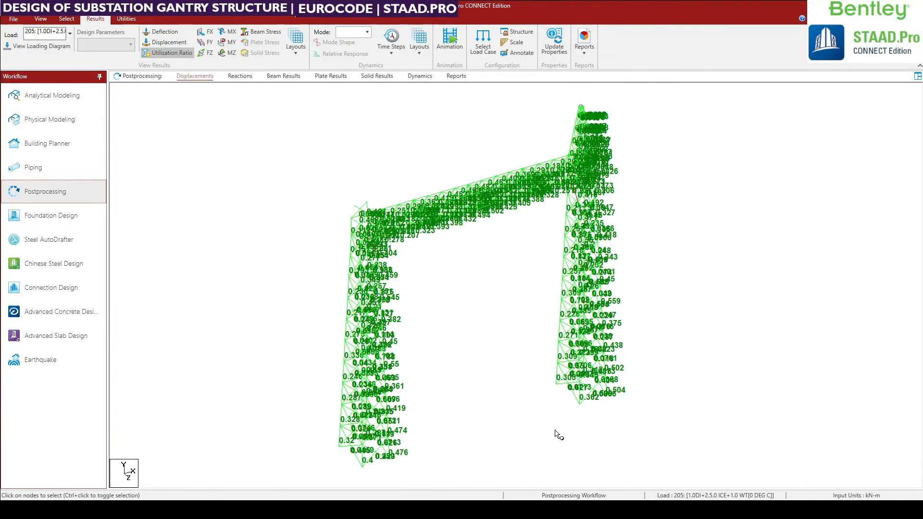
middle_drag(561, 433, 579, 449)
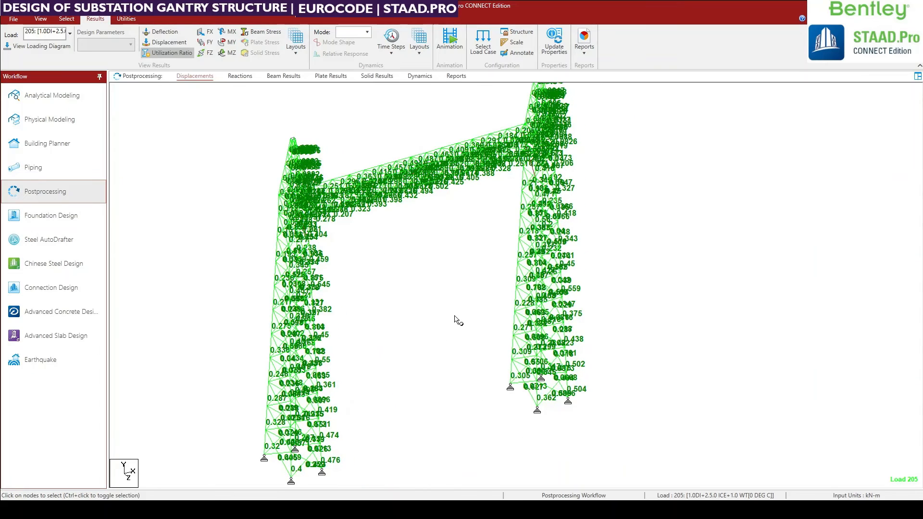
scroll(500, 391, up, 1)
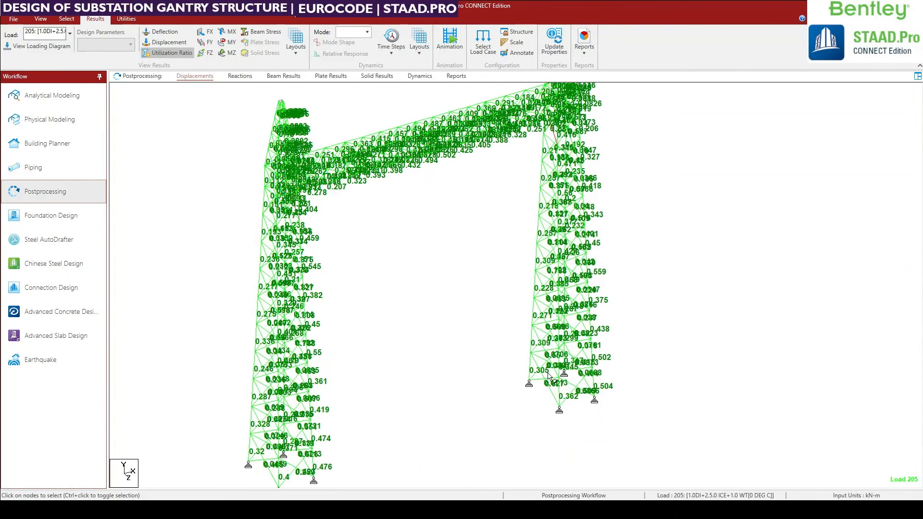
scroll(538, 380, up, 1)
scroll(547, 380, up, 1)
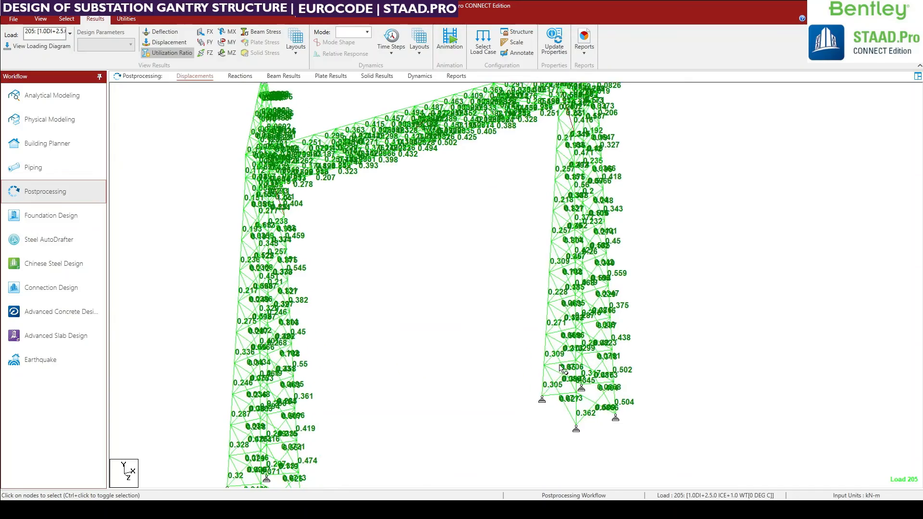
middle_drag(559, 366, 567, 444)
scroll(556, 197, up, 3)
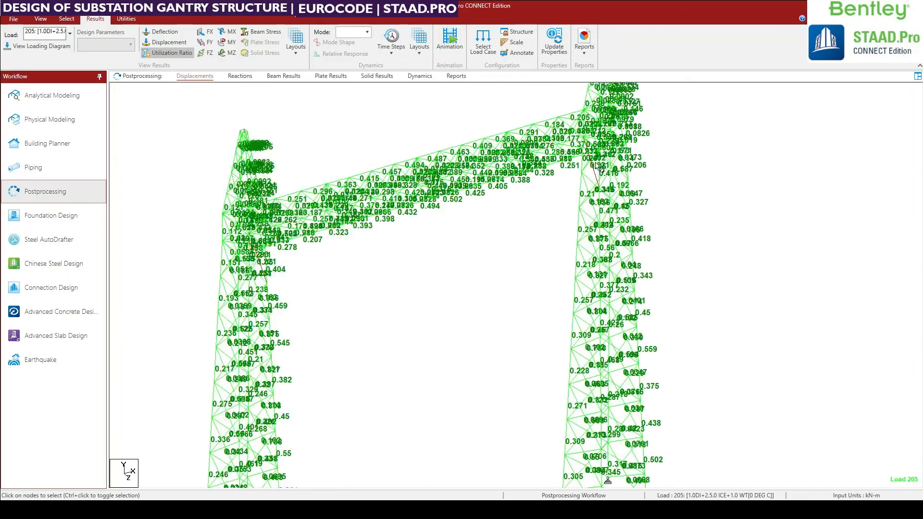
middle_drag(563, 176, 626, 358)
scroll(644, 381, up, 2)
middle_drag(615, 389, 609, 264)
scroll(654, 248, up, 2)
scroll(588, 276, up, 1)
middle_drag(498, 286, 571, 308)
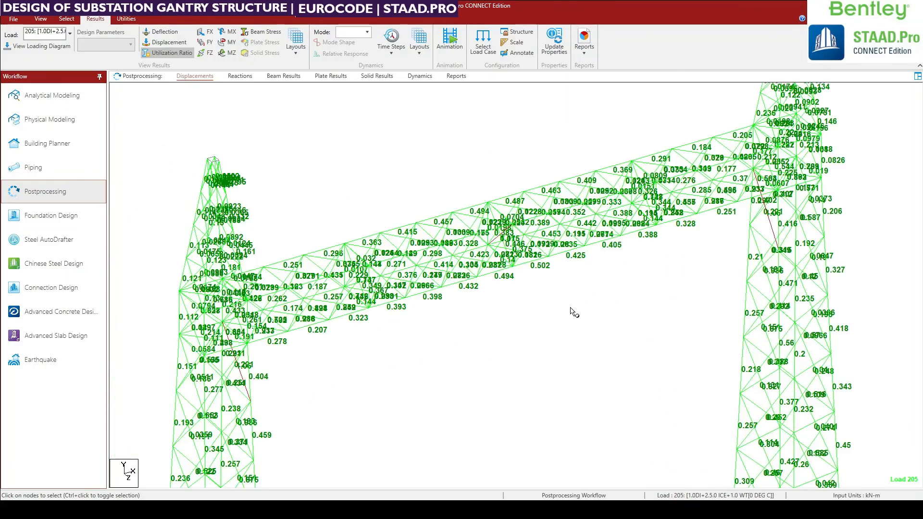
middle_drag(732, 231, 701, 304)
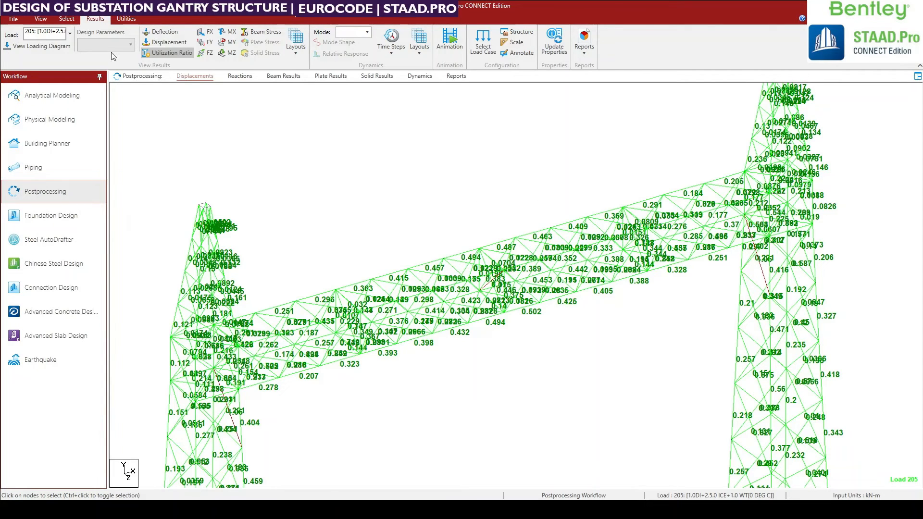
Select all beams reported as failed by the steel design.
click(67, 19)
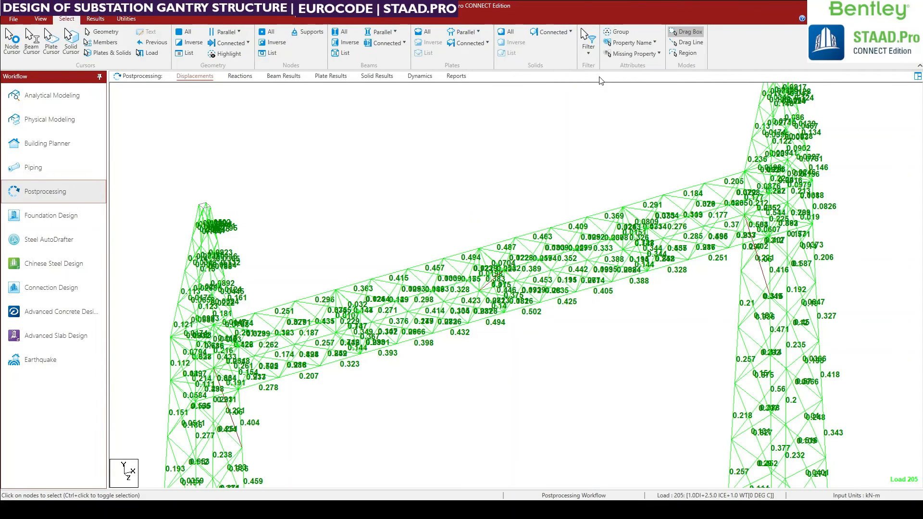
click(627, 43)
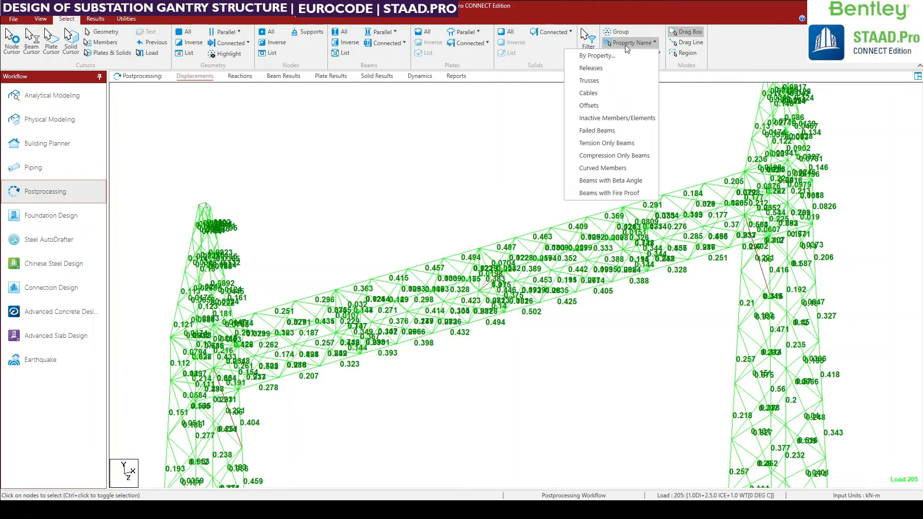
click(64, 19)
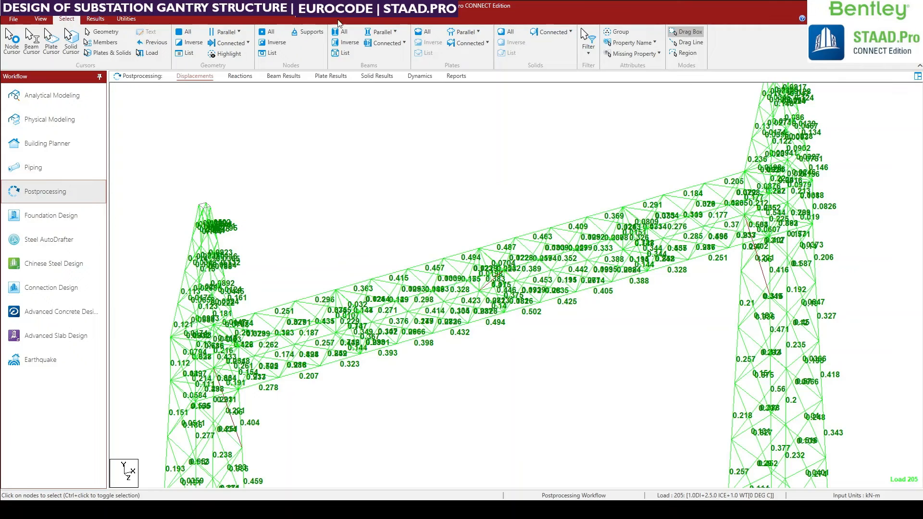
click(624, 44)
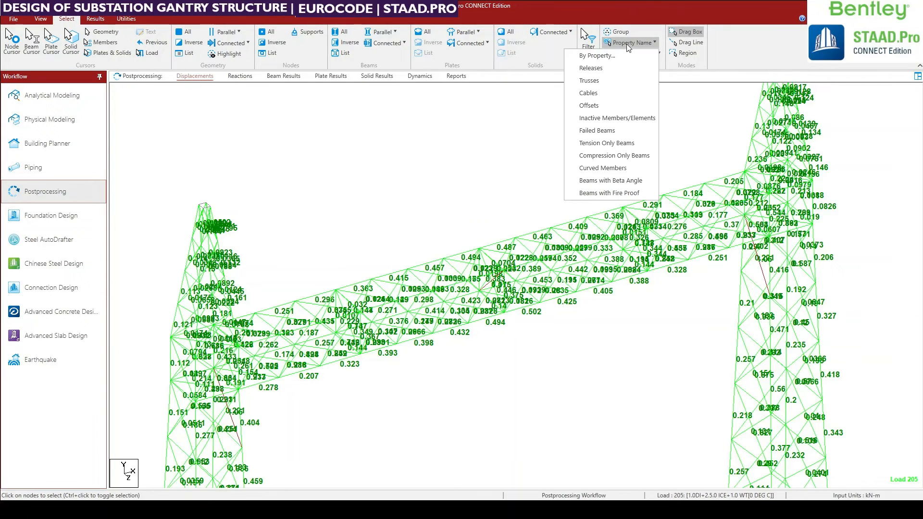
click(585, 131)
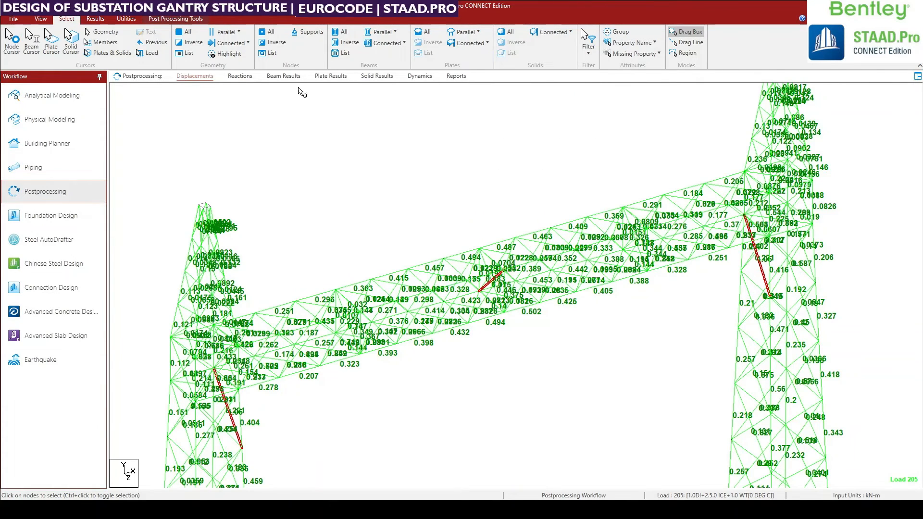
Isolate the selected failed beams so that the view shows only them, and clear the selection.
click(40, 19)
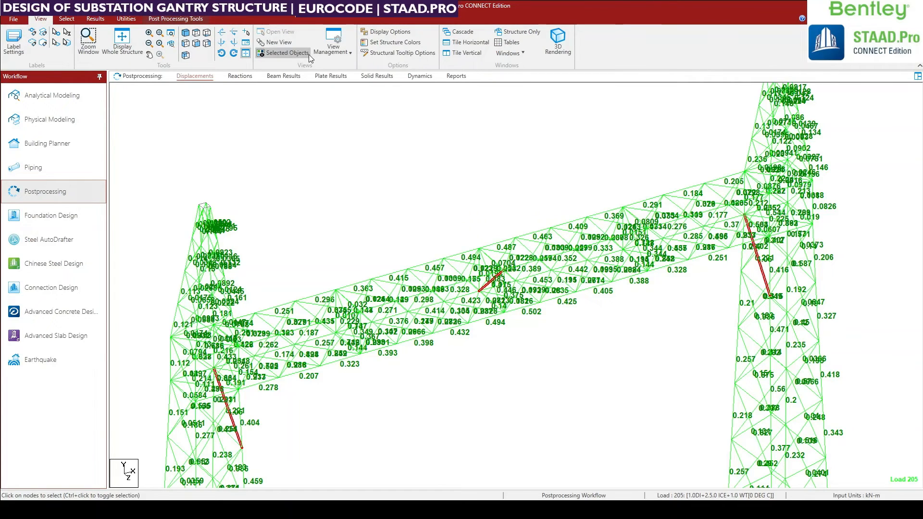
click(284, 53)
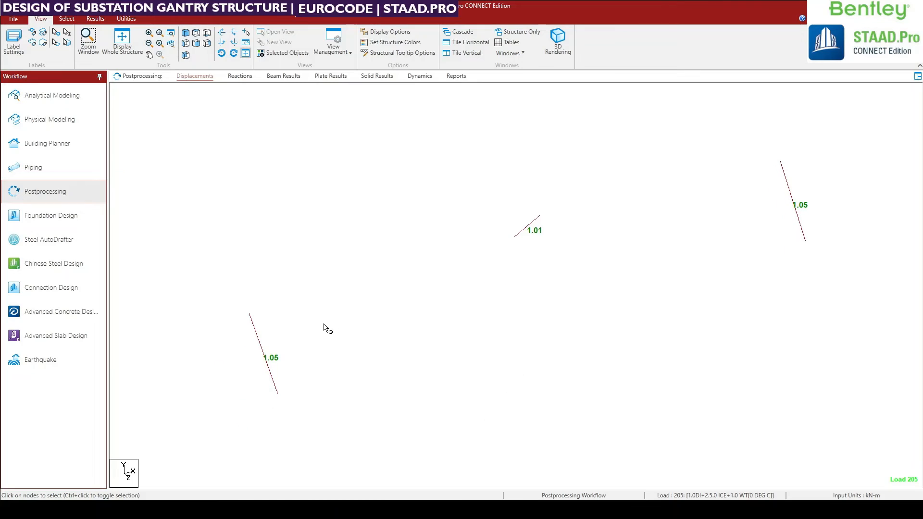
drag(159, 153, 834, 419)
click(674, 277)
Check the geometry and section details of each of the three failed beams, closing each beam's details after viewing.
double_click(791, 197)
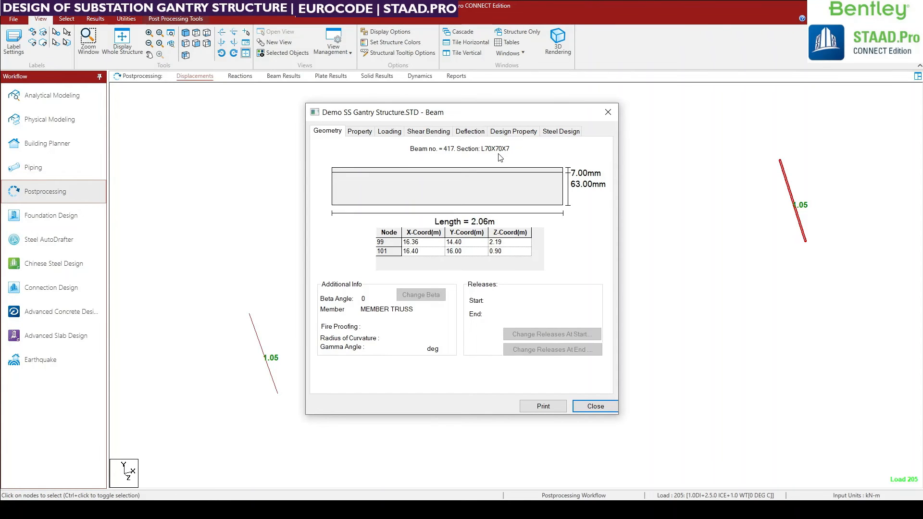
click(607, 113)
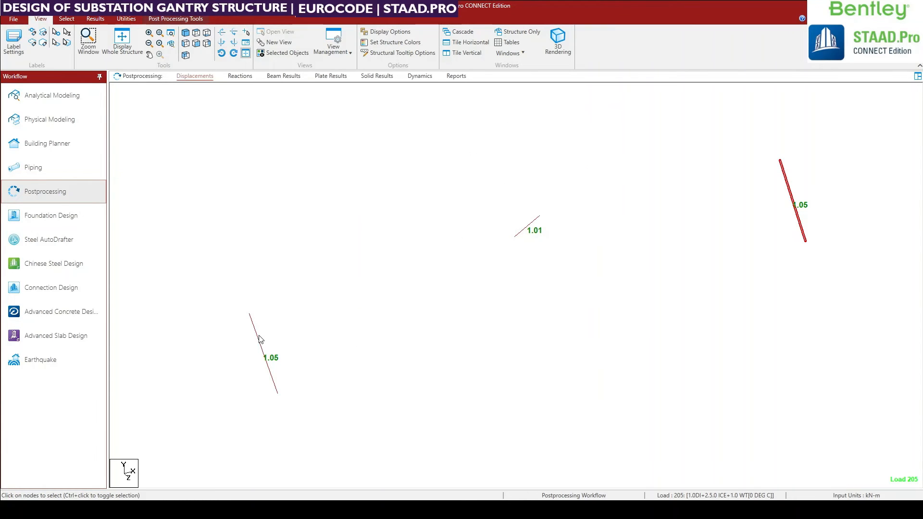
double_click(260, 339)
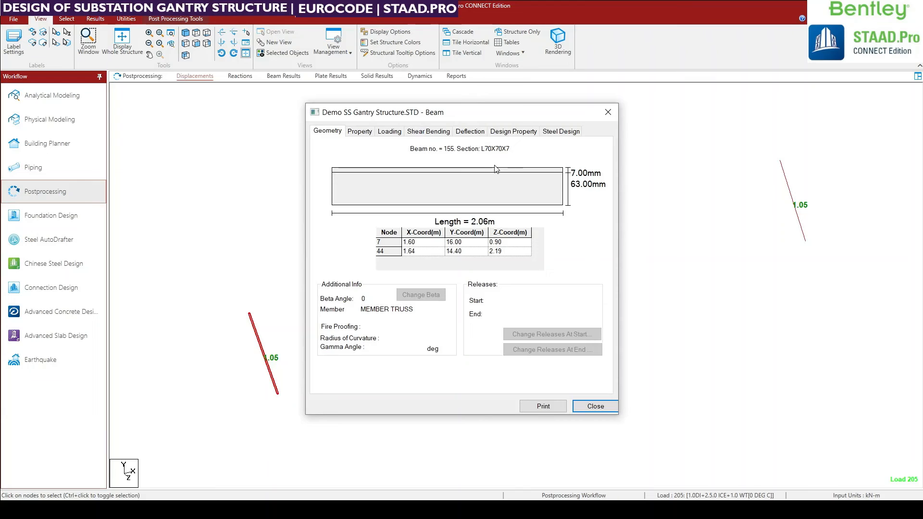
click(608, 112)
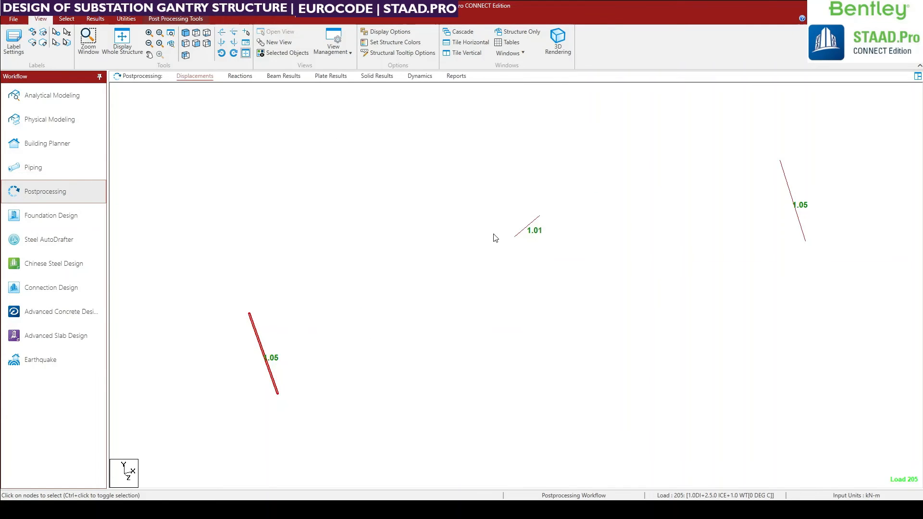
double_click(533, 231)
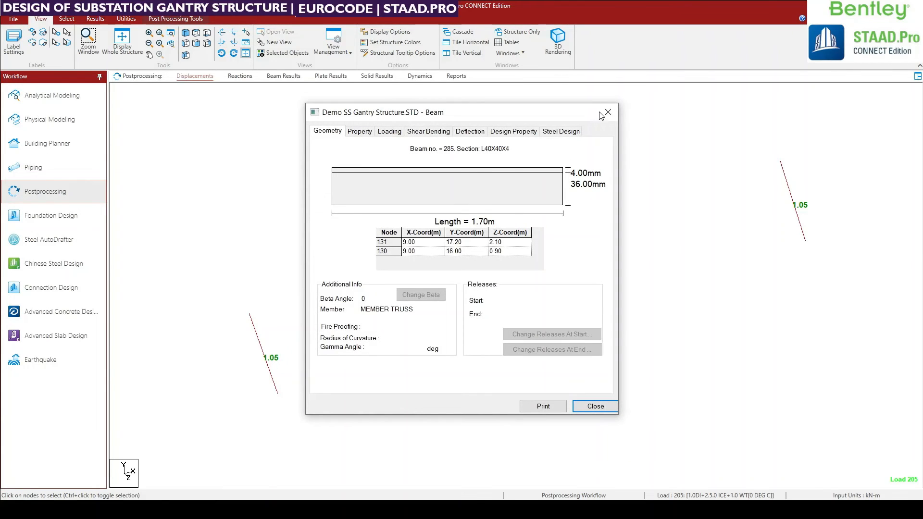
click(608, 112)
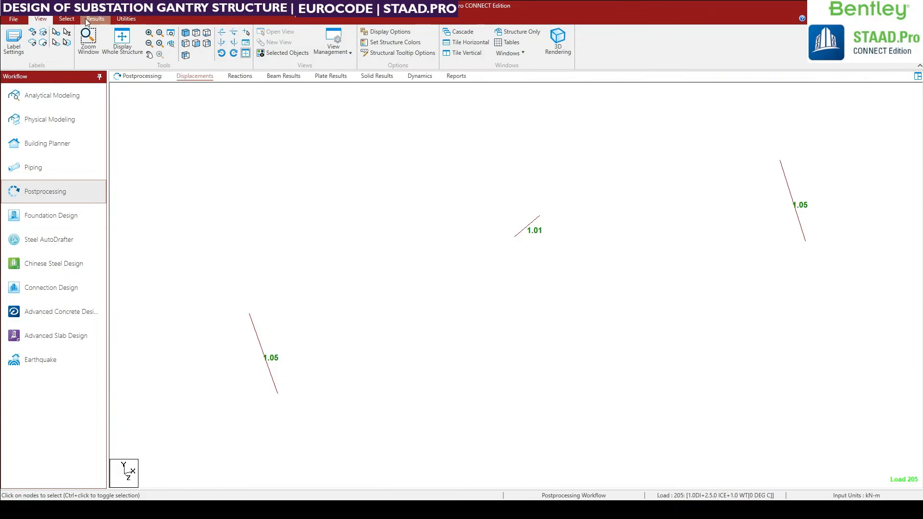
Browse the list of member groups and try _ZBR1 and _XBR3 to find the one containing the failed tower braces.
click(67, 18)
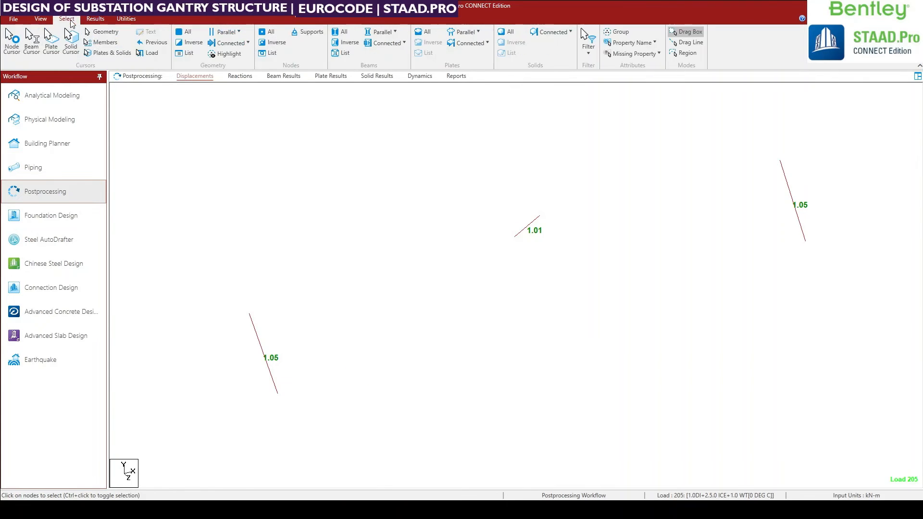
click(616, 32)
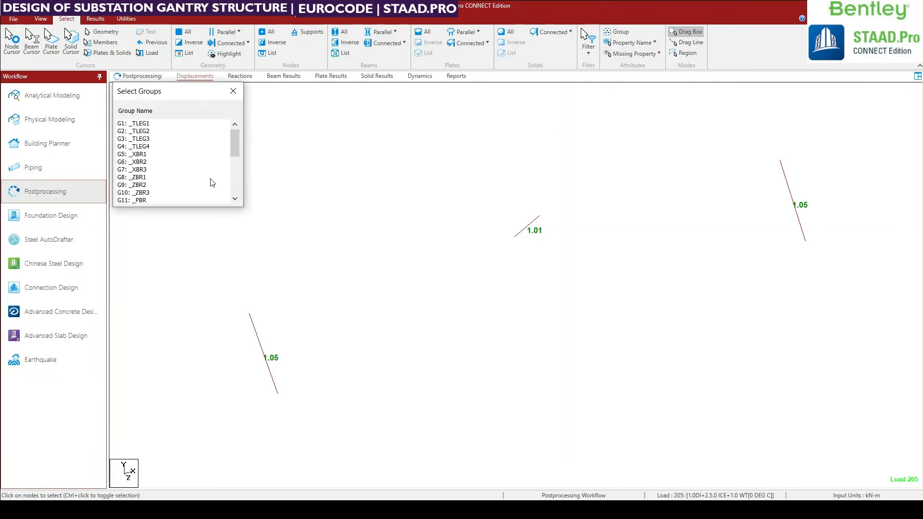
scroll(186, 162, down, 4)
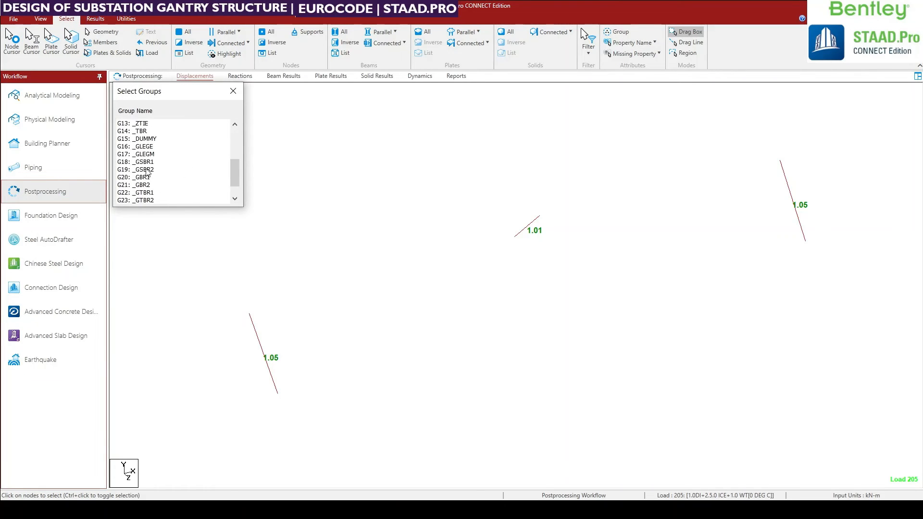
scroll(147, 172, up, 1)
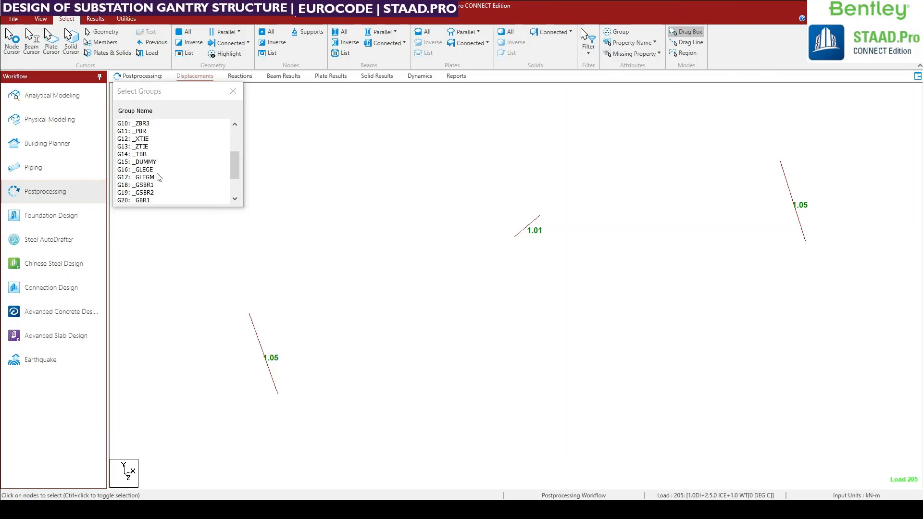
scroll(156, 176, up, 3)
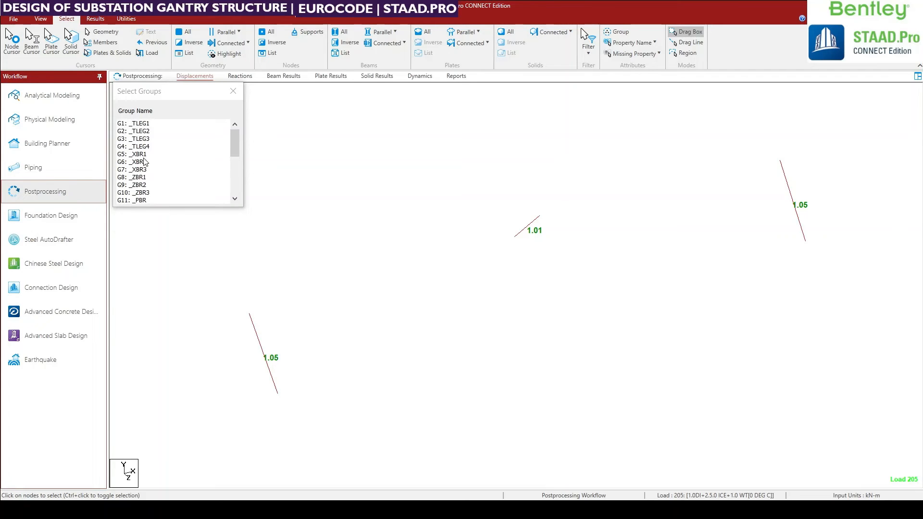
click(140, 177)
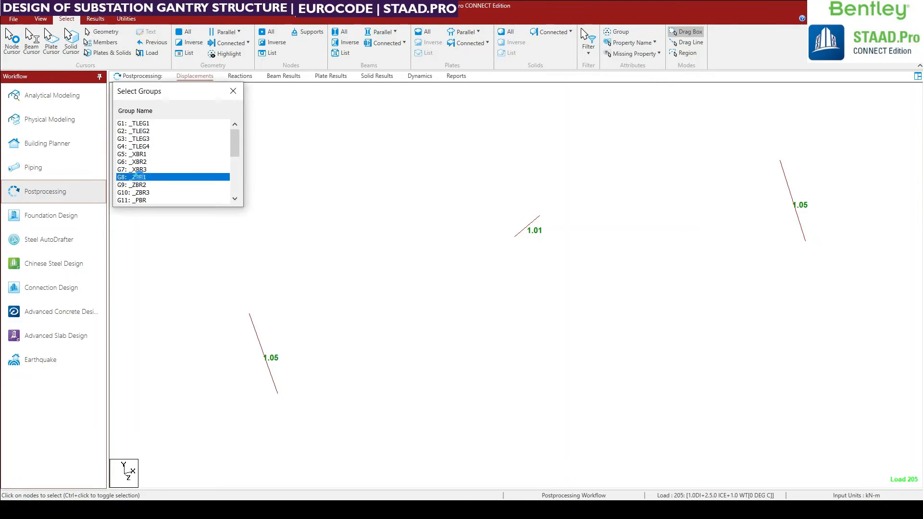
ctrl+click(141, 170)
ctrl+click(141, 178)
ctrl+click(146, 169)
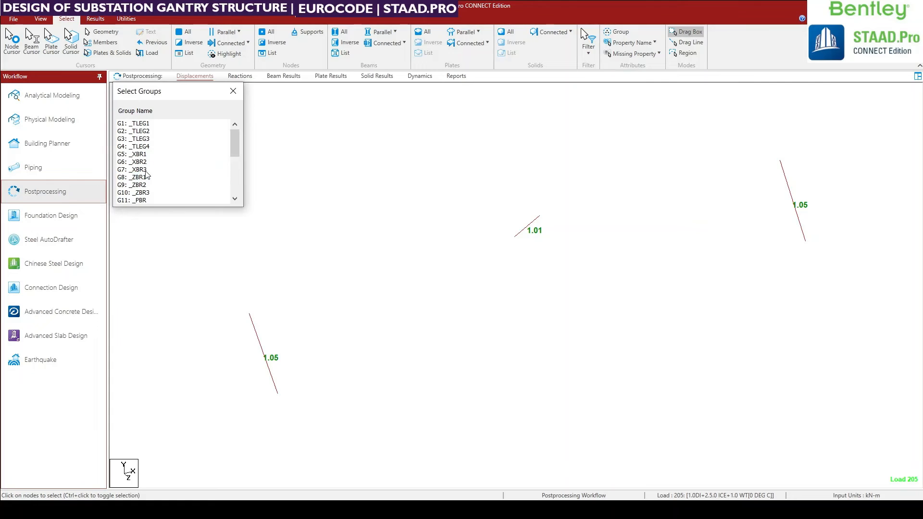
Select the group _ZBR3 to check whether the failed tower braces belong to it.
scroll(146, 172, down, 3)
scroll(146, 172, up, 1)
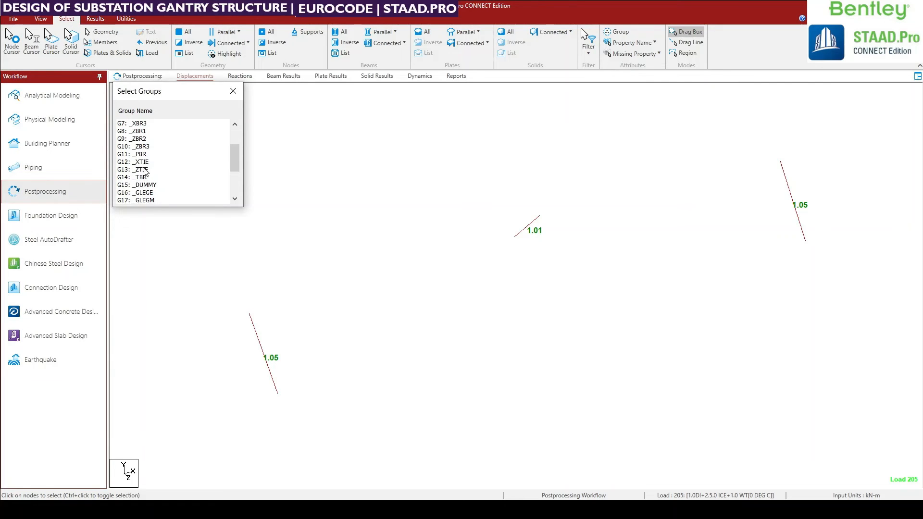
click(140, 140)
click(140, 140)
click(141, 146)
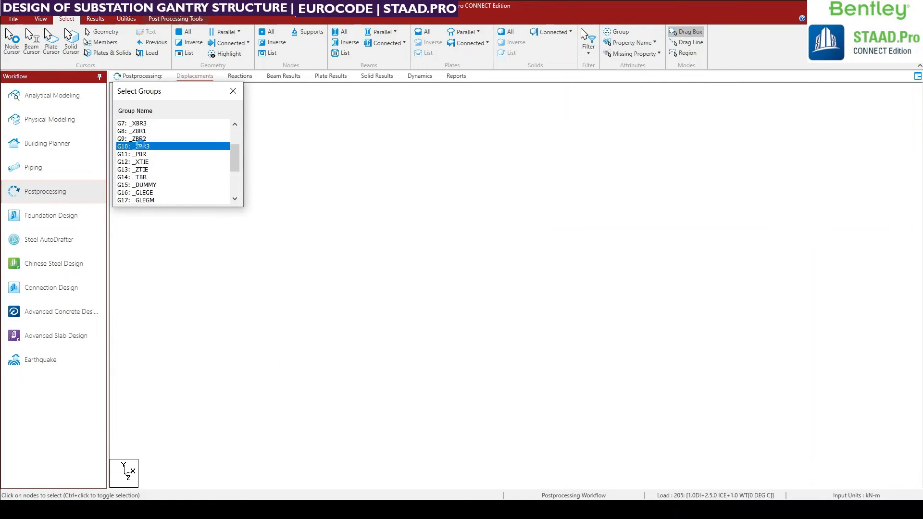
middle_drag(509, 321, 502, 346)
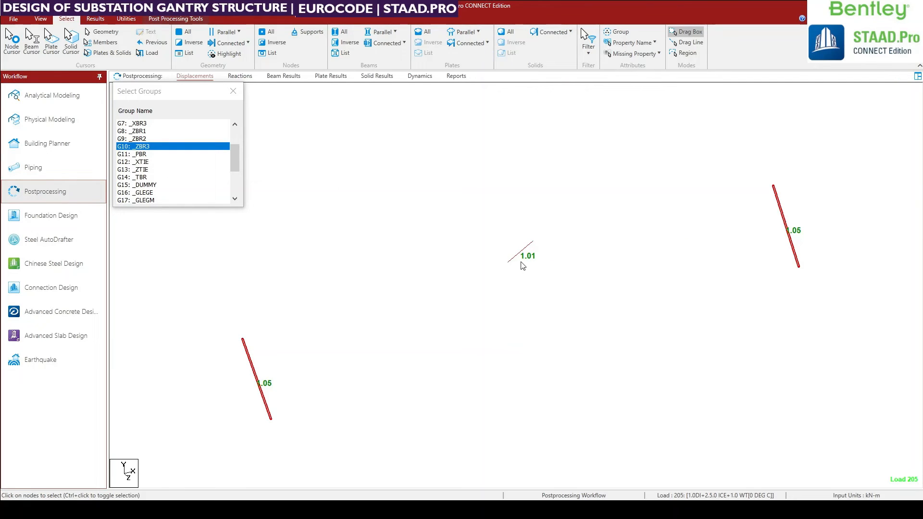
Check the failed girder beam's details and select the group _GBR to see whether that beam belongs to it.
middle_drag(522, 261, 520, 273)
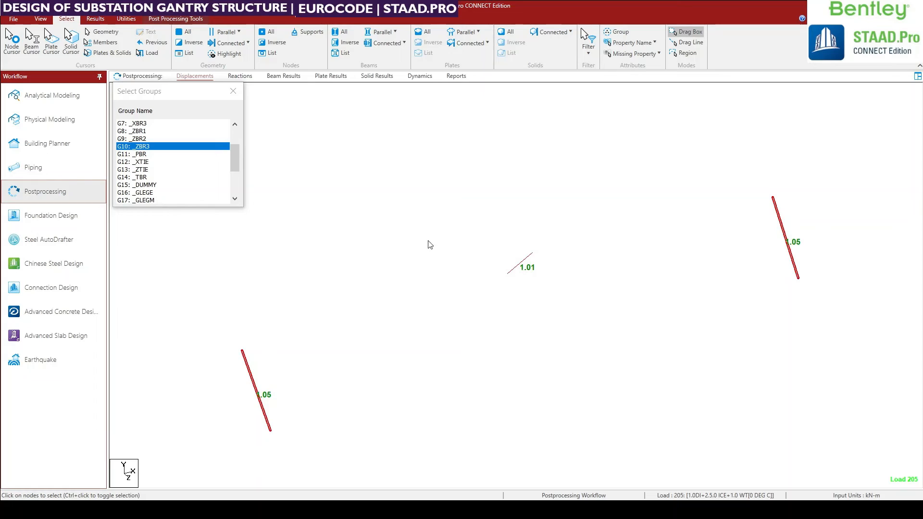
double_click(518, 272)
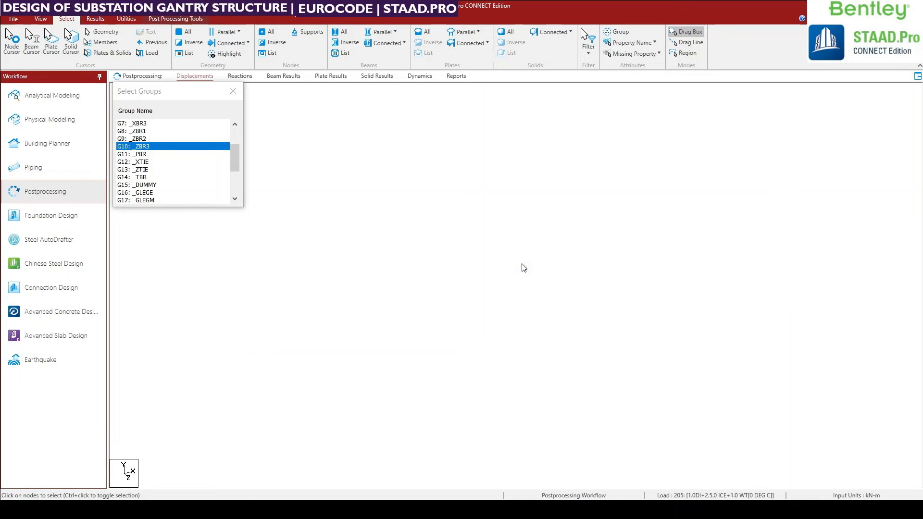
click(608, 115)
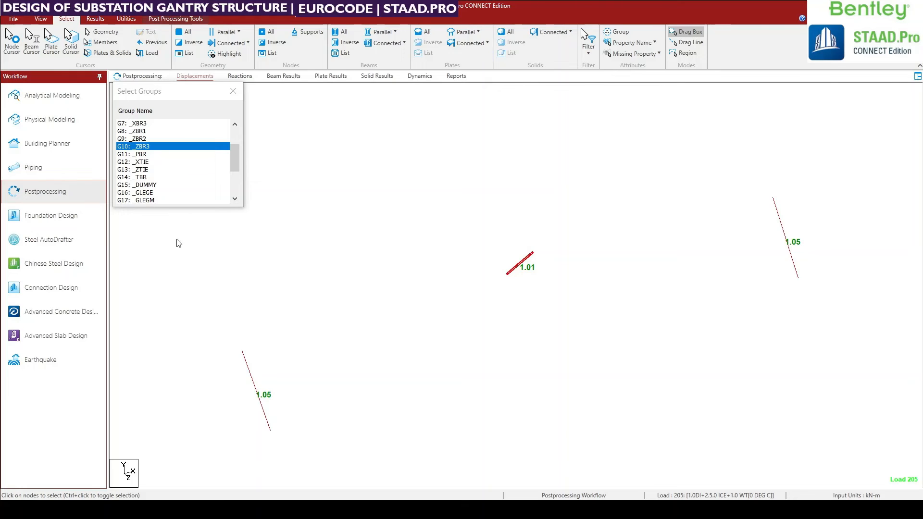
scroll(166, 192, down, 3)
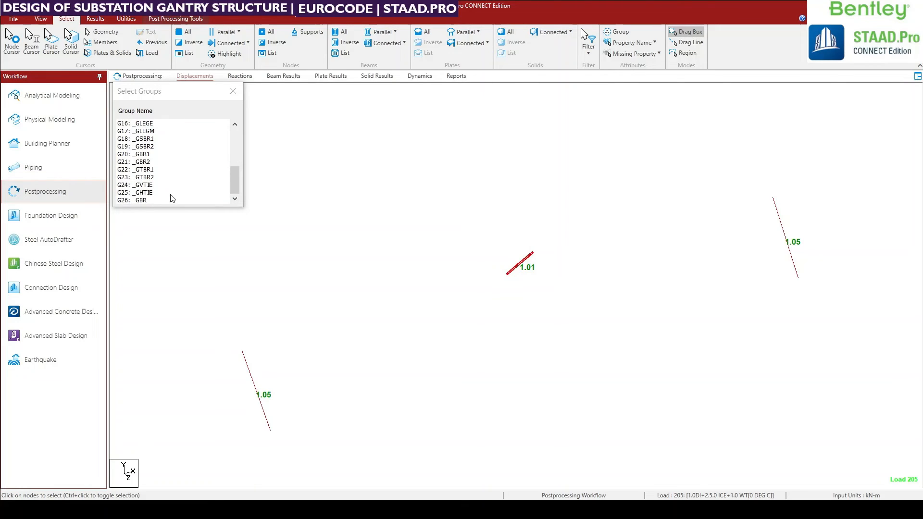
click(139, 200)
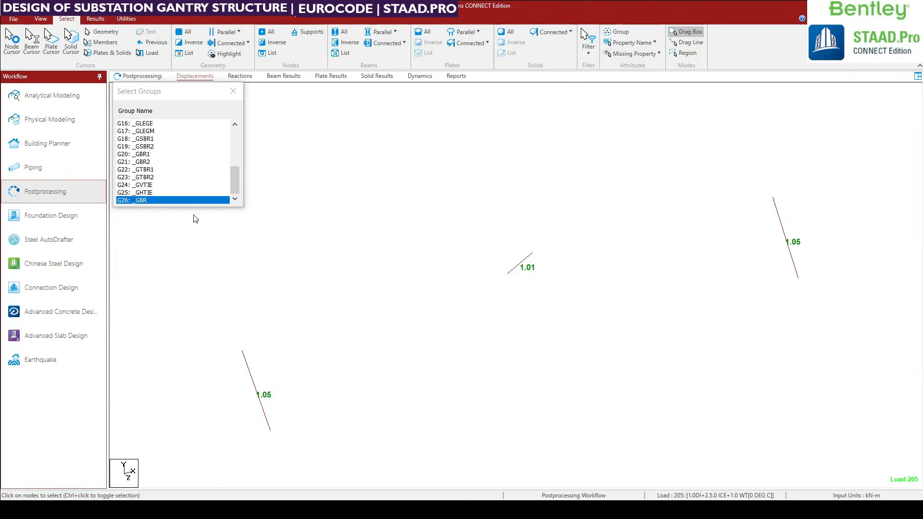
click(150, 200)
middle_drag(534, 330, 525, 345)
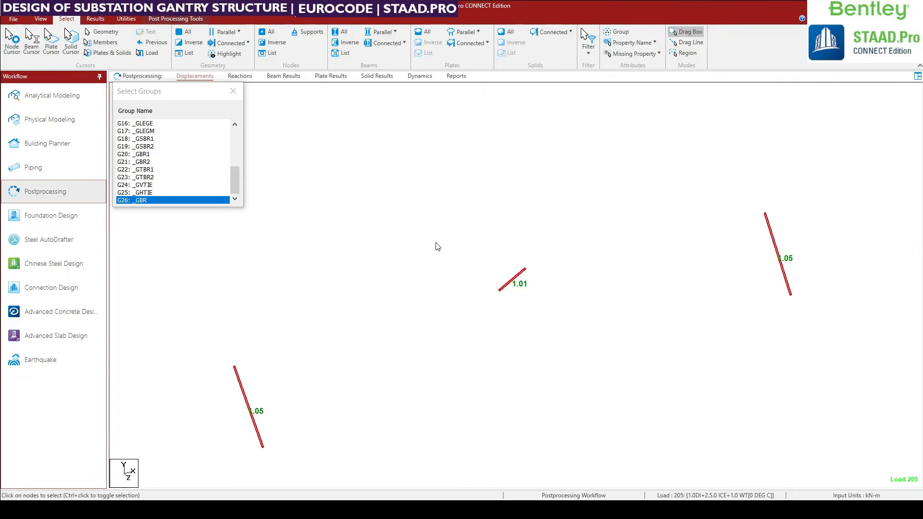
Open the model's command file and collapse the job information, joint coordinates, member incidences and group definition blocks.
click(126, 19)
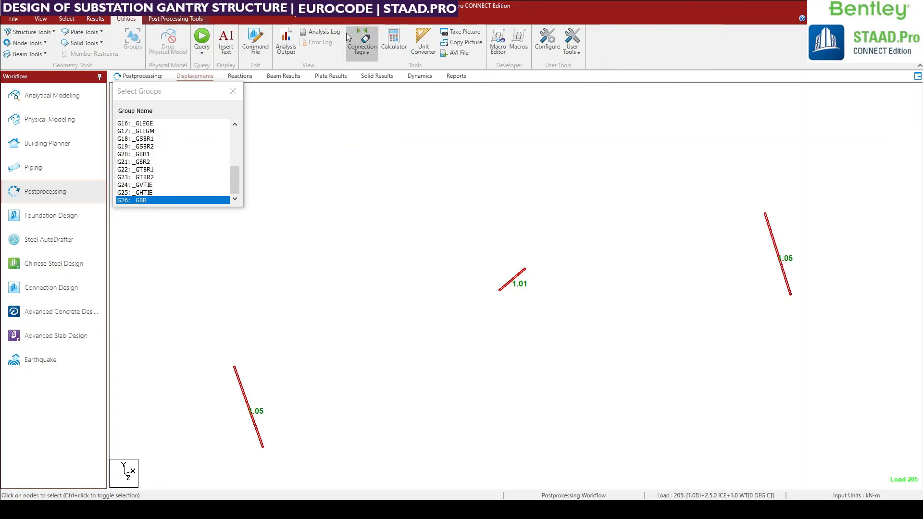
click(256, 42)
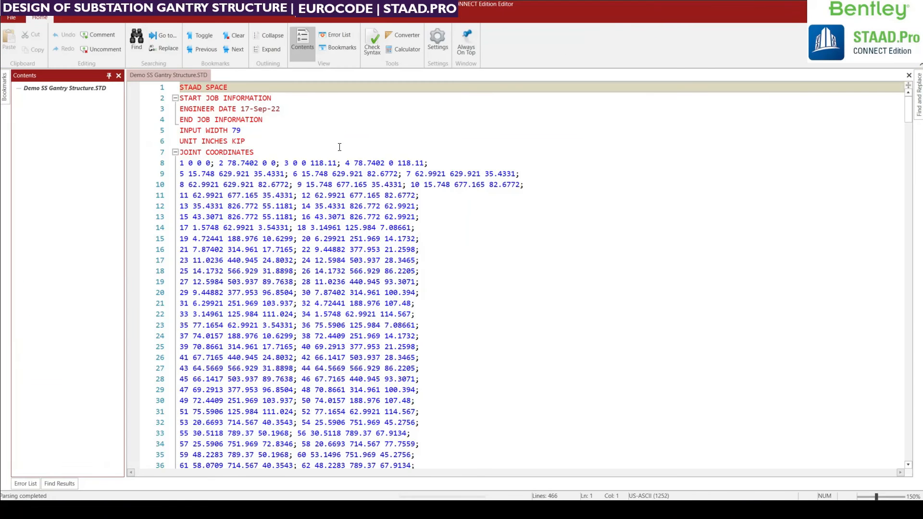
click(175, 152)
click(174, 98)
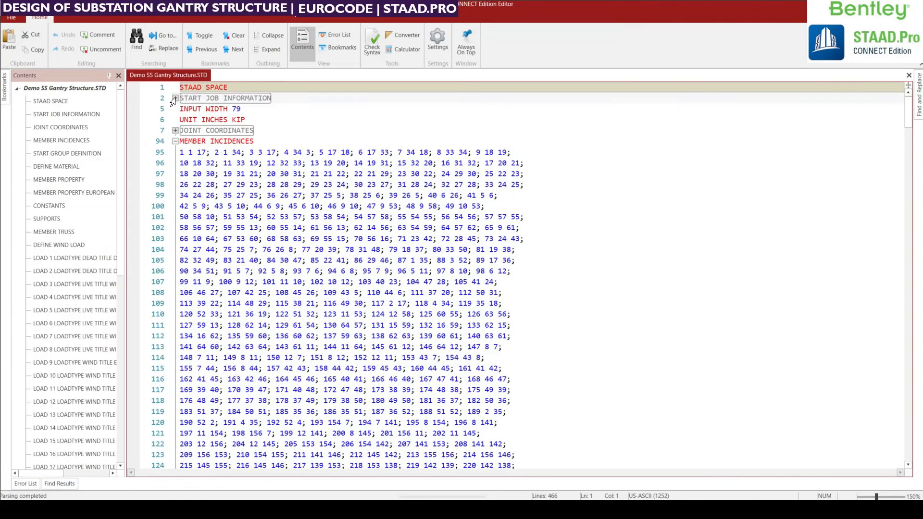
click(175, 141)
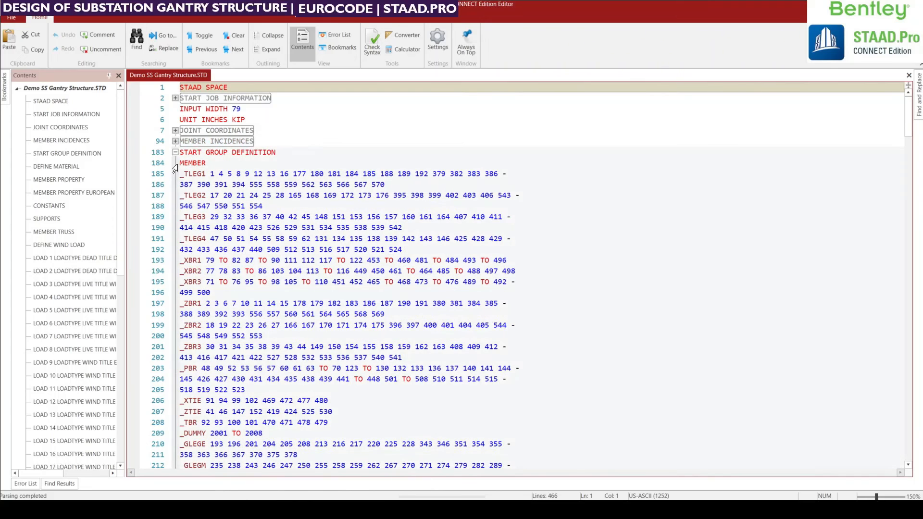
click(175, 152)
Examine the section assignments under MEMBER PROPERTY EUROPEAN in the command file, and return to the model.
scroll(228, 228, down, 7)
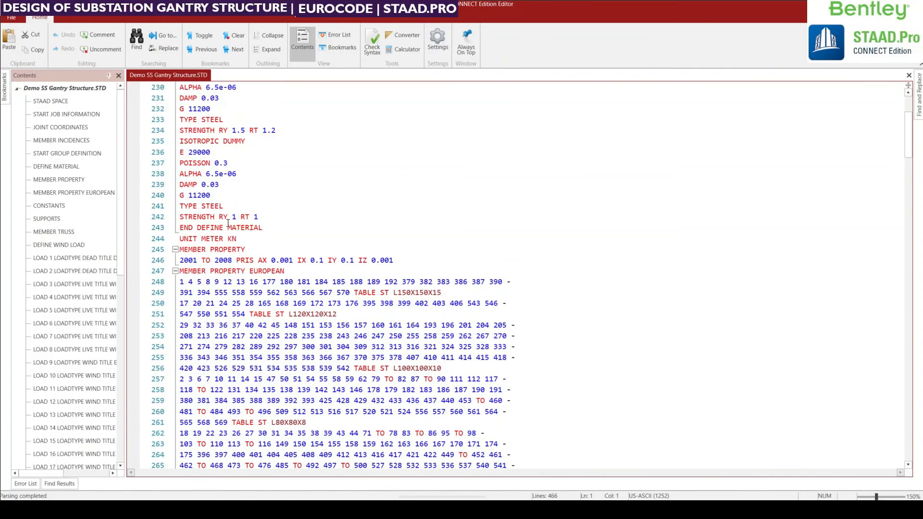
scroll(228, 228, down, 1)
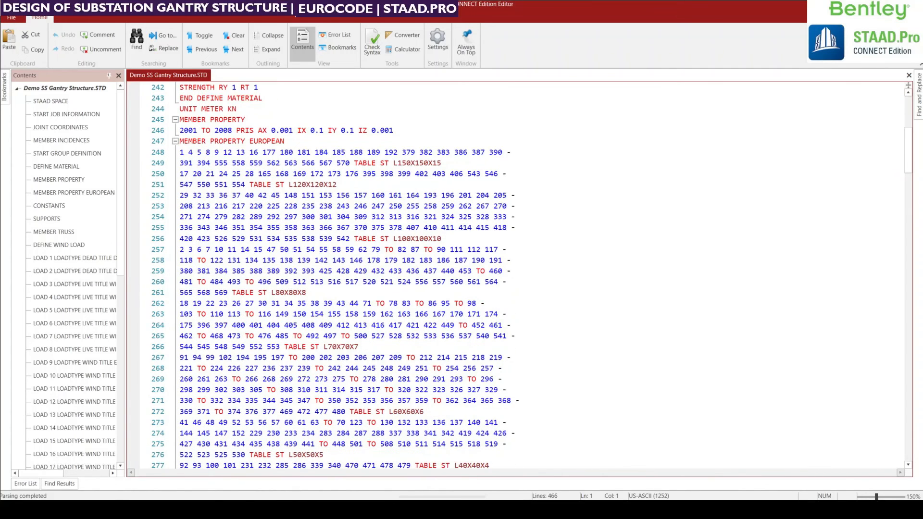
scroll(364, 285, down, 6)
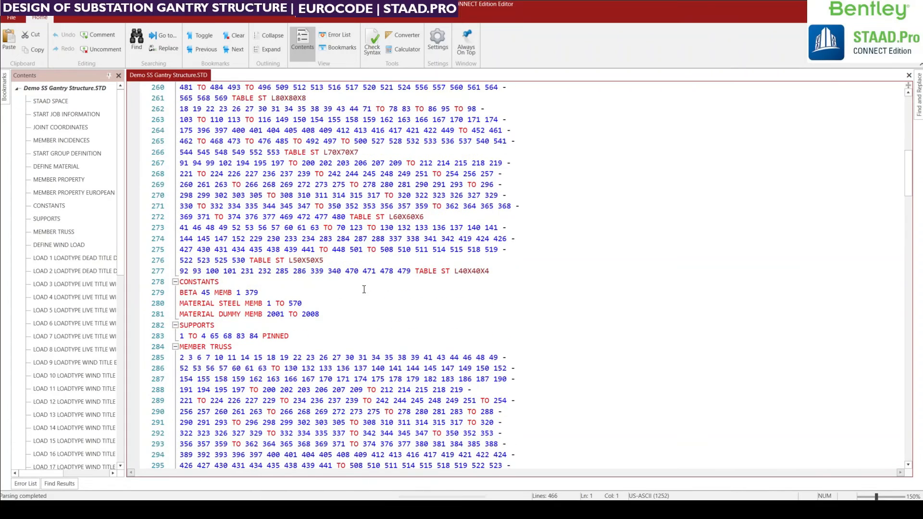
scroll(353, 316, up, 3)
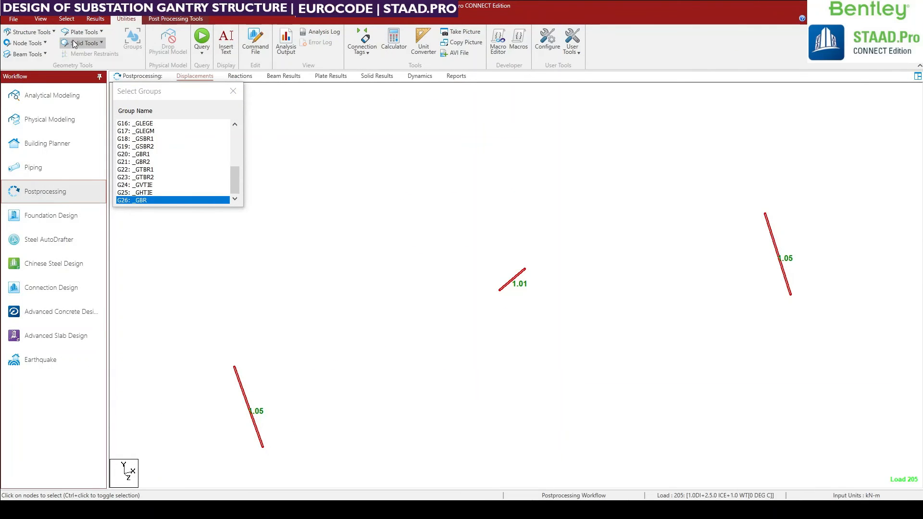
Switch to the Analytical Modeling workflow with the failed beams deselected and open the section properties.
click(86, 95)
middle_drag(362, 214, 340, 285)
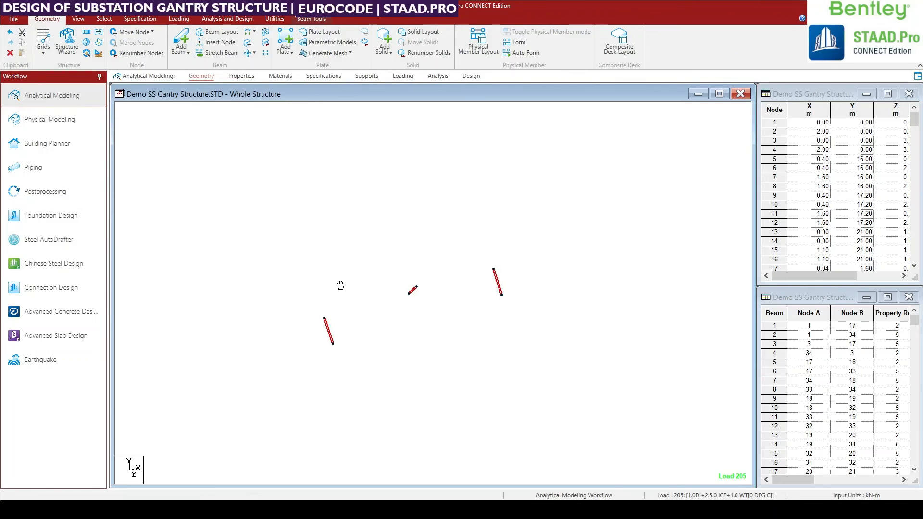
click(410, 224)
scroll(371, 209, up, 1)
scroll(371, 207, up, 2)
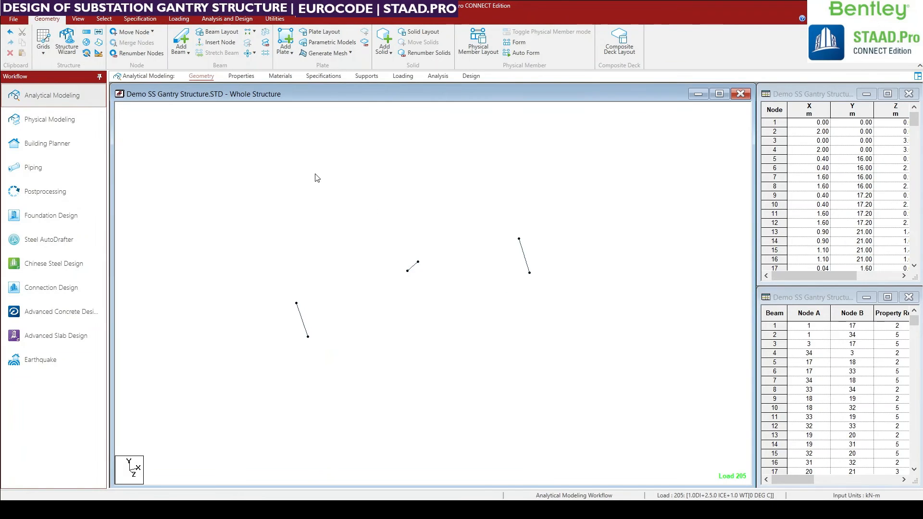
click(142, 20)
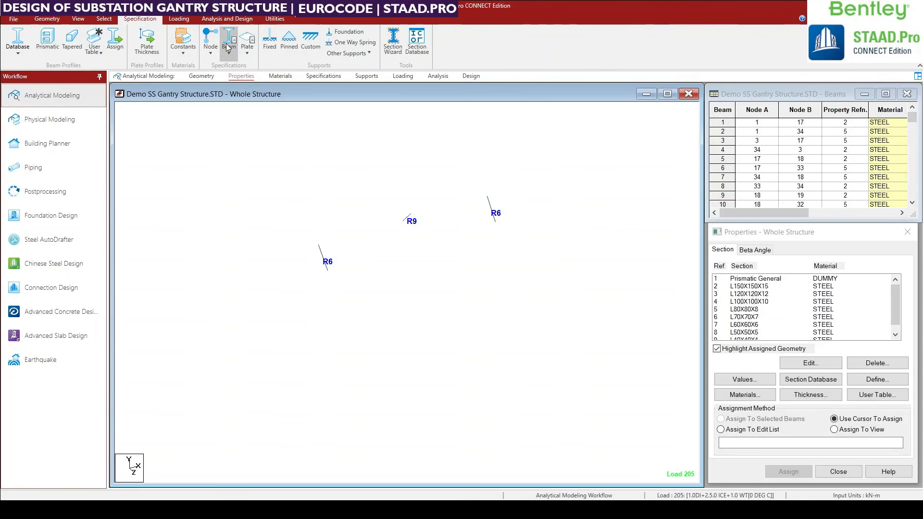
Assign the L50X50X5 section to the failed girder beam marked R9 and delete the existing result files.
scroll(782, 330, down, 1)
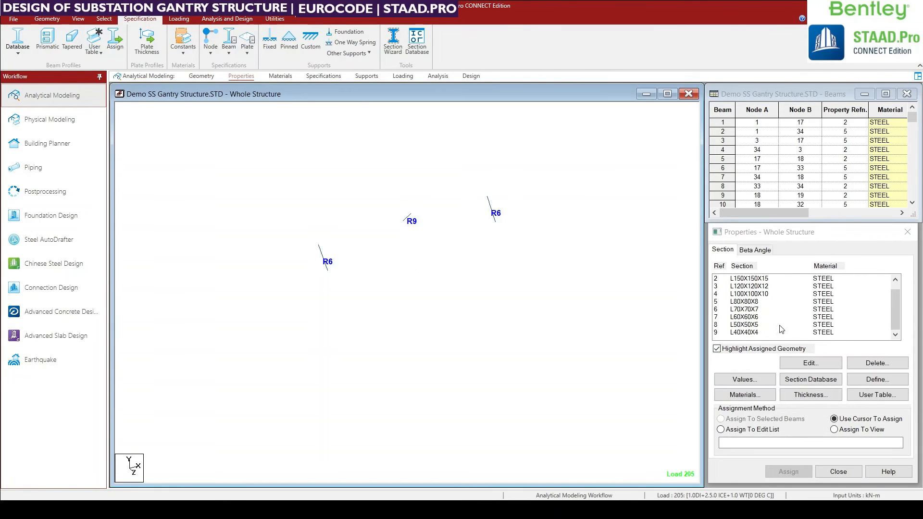
click(746, 327)
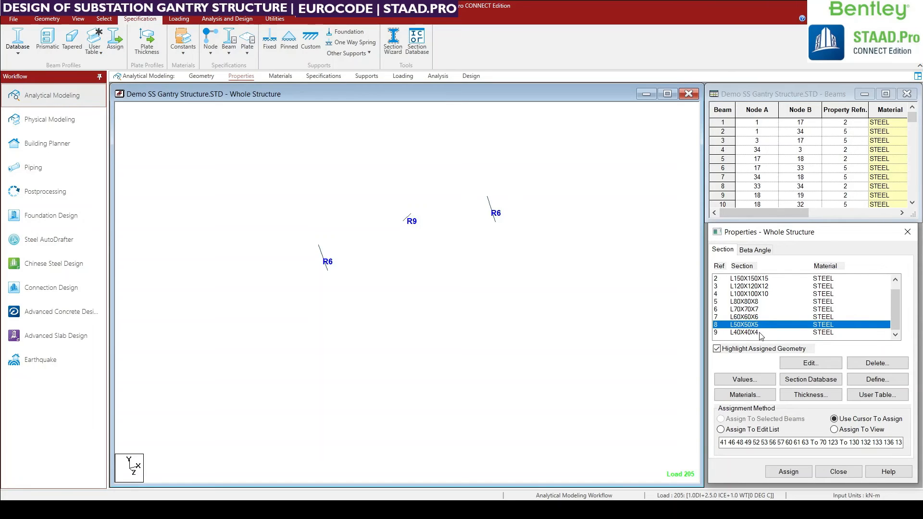
middle_drag(576, 342, 562, 361)
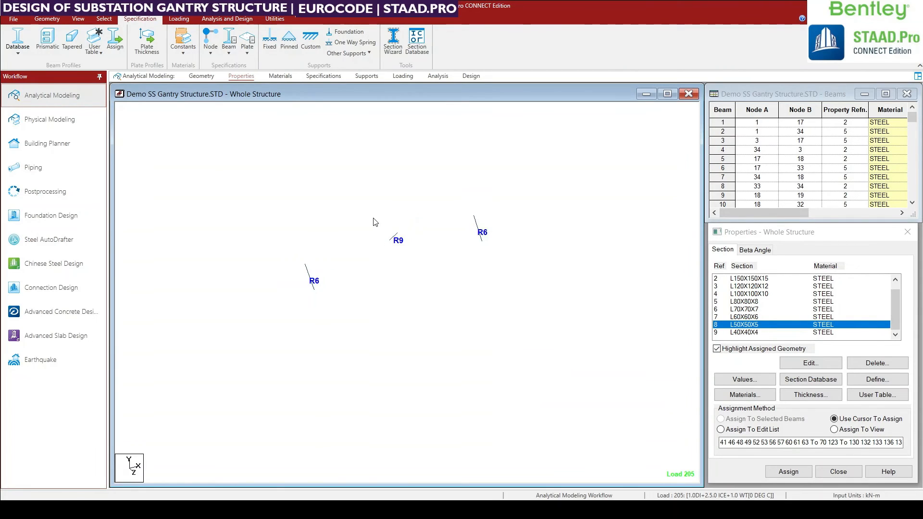
click(393, 237)
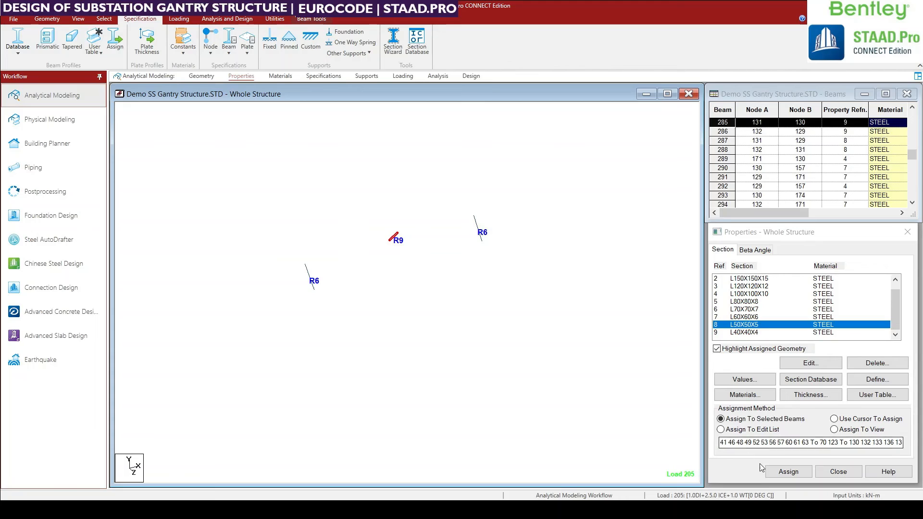
click(799, 472)
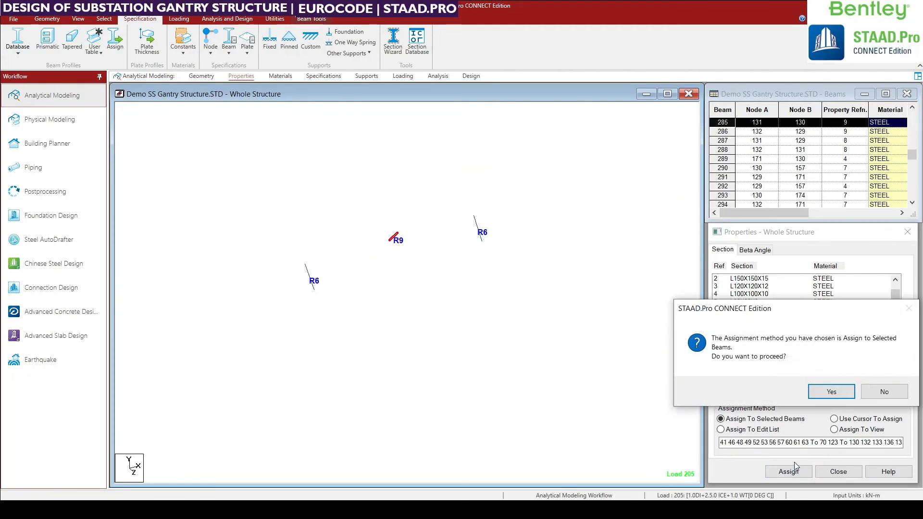
click(829, 390)
click(830, 391)
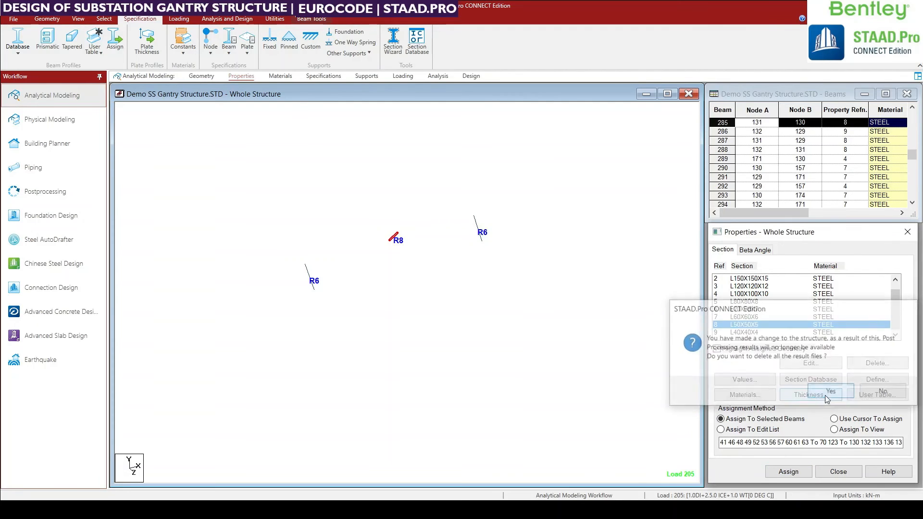
click(494, 369)
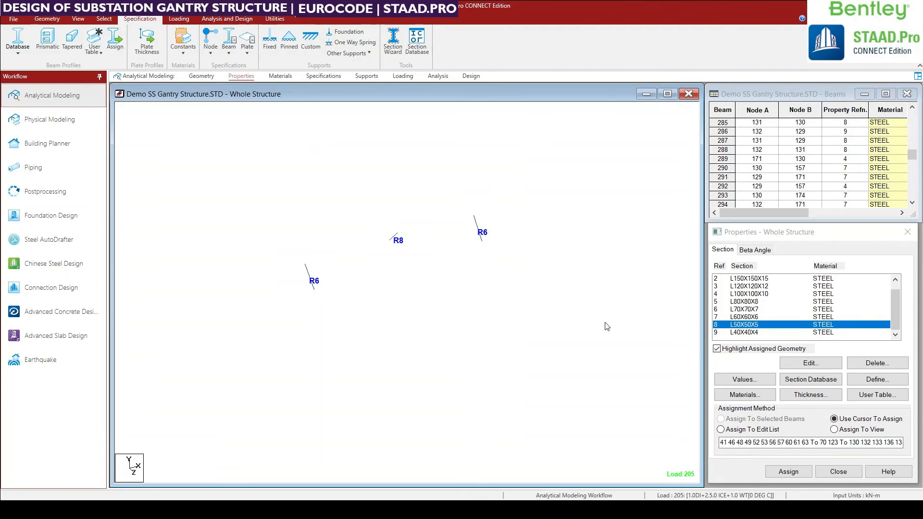
Assign the L80X80X8 section to the two failed tower beams marked R6, then deselect them.
drag(459, 192, 519, 291)
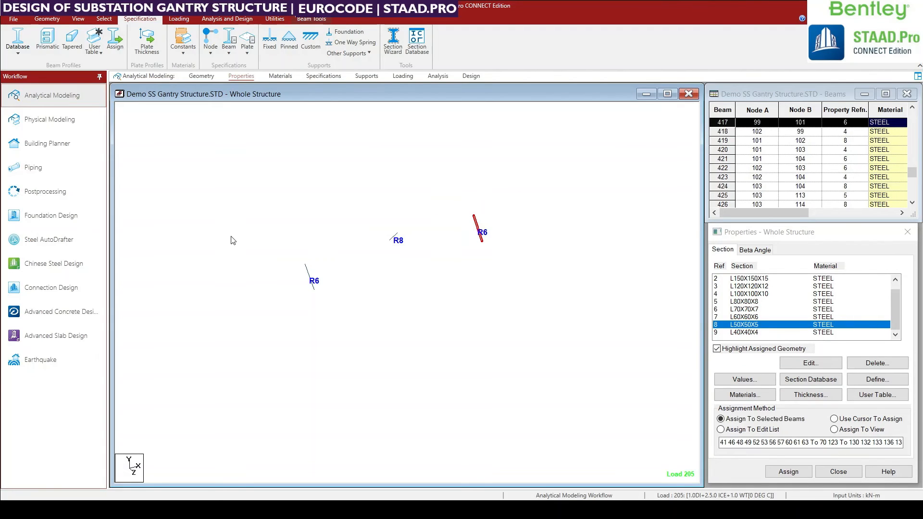
ctrl+drag(232, 233, 356, 355)
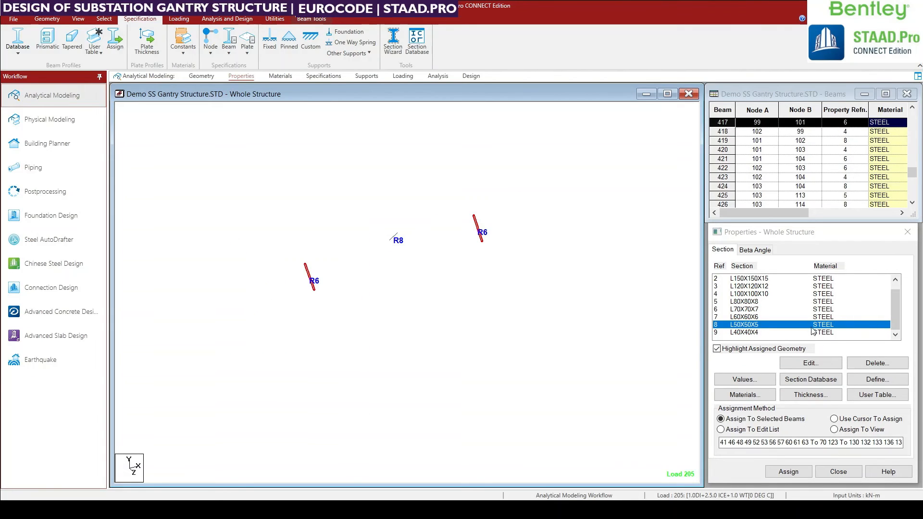
click(737, 301)
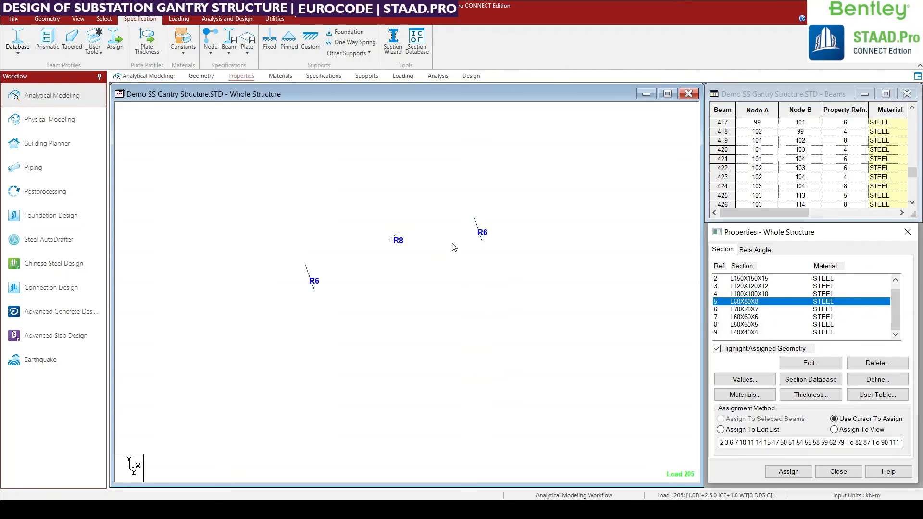
drag(454, 192, 506, 277)
ctrl+drag(259, 241, 337, 347)
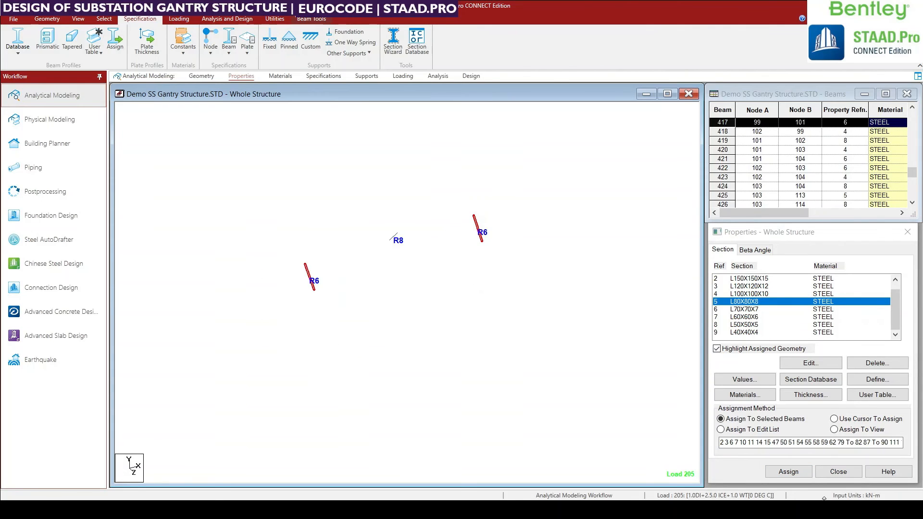
click(792, 472)
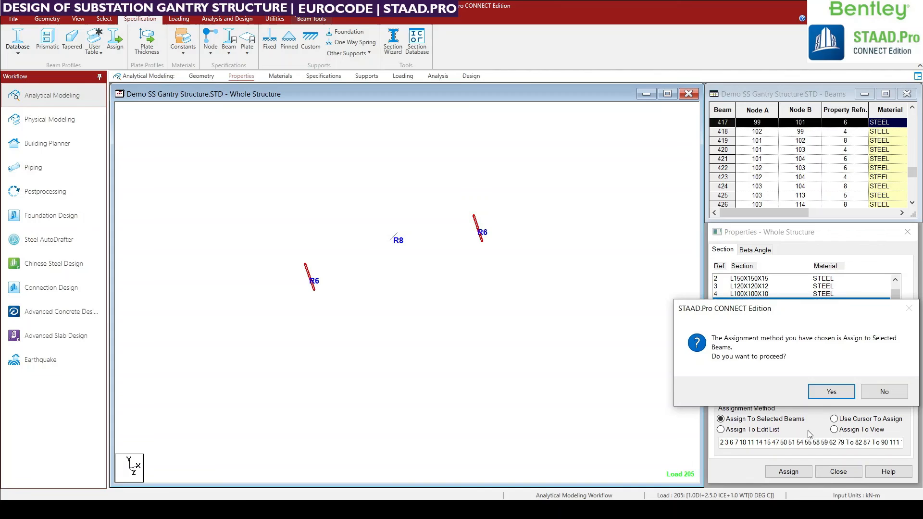
click(827, 392)
click(446, 398)
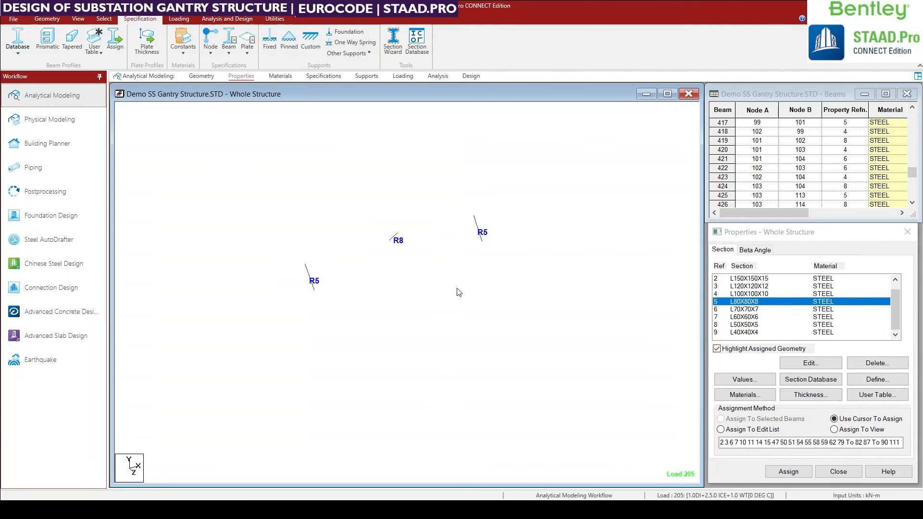
Check the section details of the two revised tower beams and the revised girder beam.
double_click(483, 233)
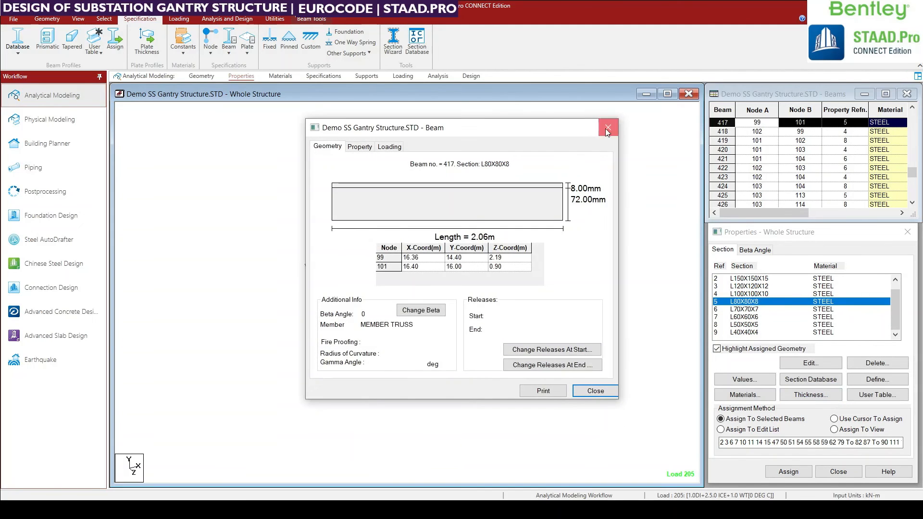
click(607, 131)
double_click(309, 278)
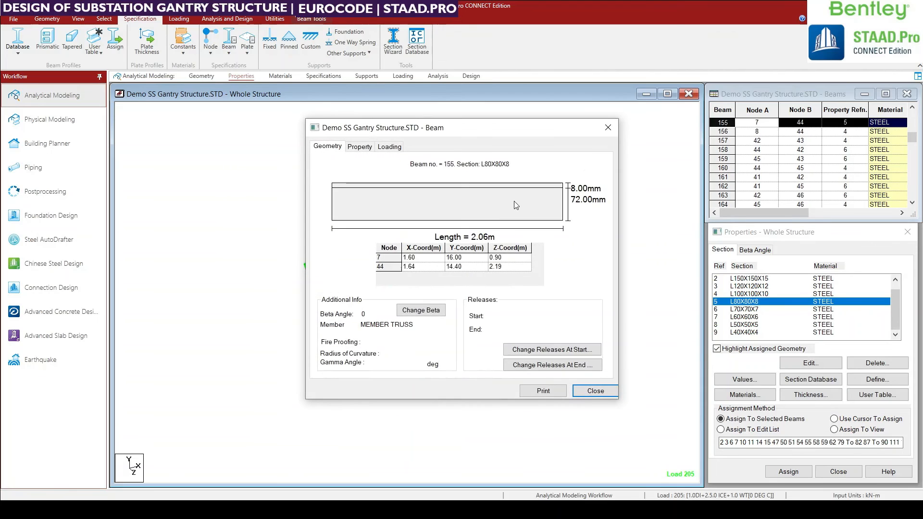
click(608, 128)
double_click(398, 241)
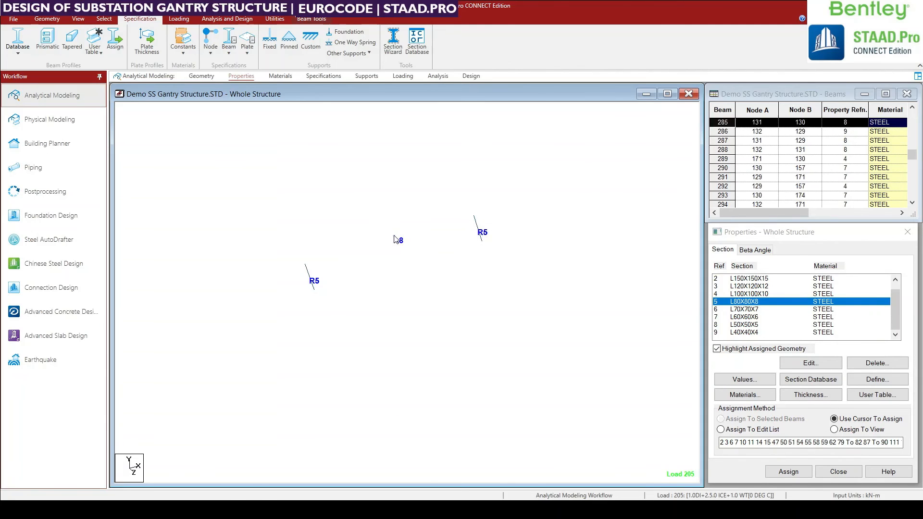
click(607, 128)
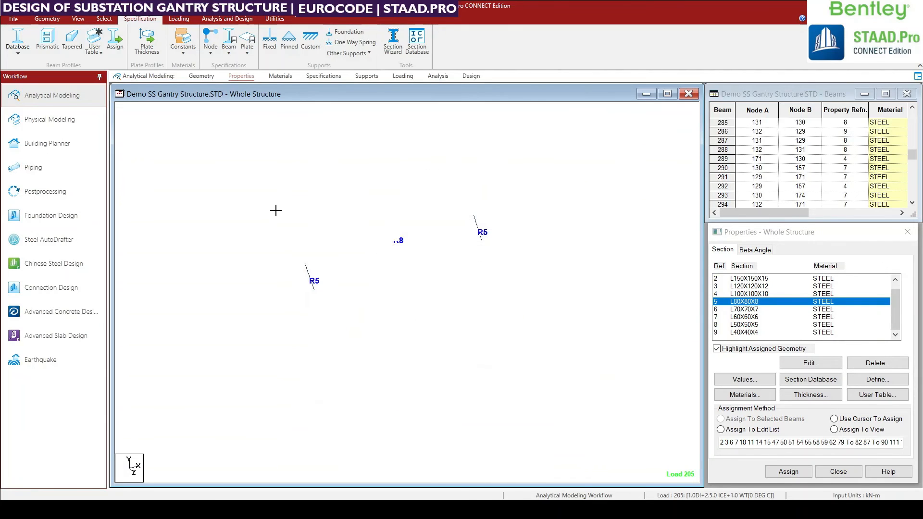
Rerun the analysis and design, and open the Postprocessing results with all load cases included.
click(227, 18)
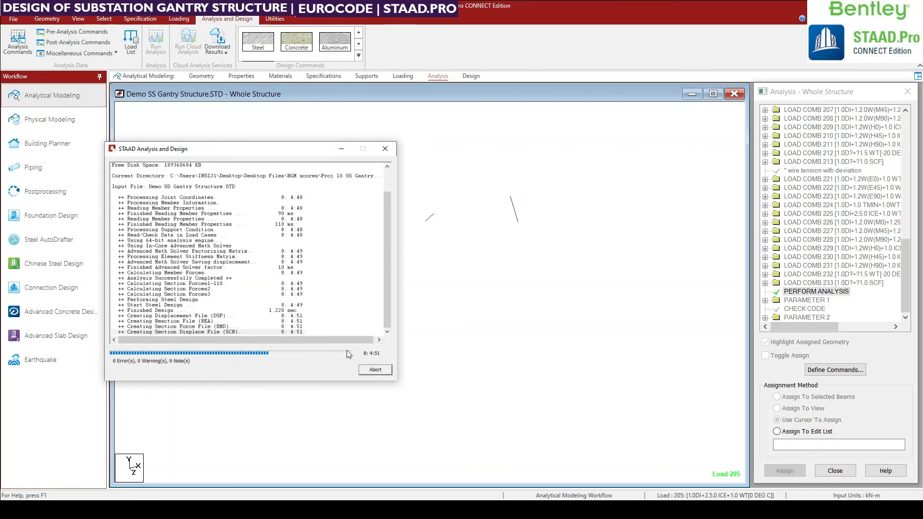
click(374, 370)
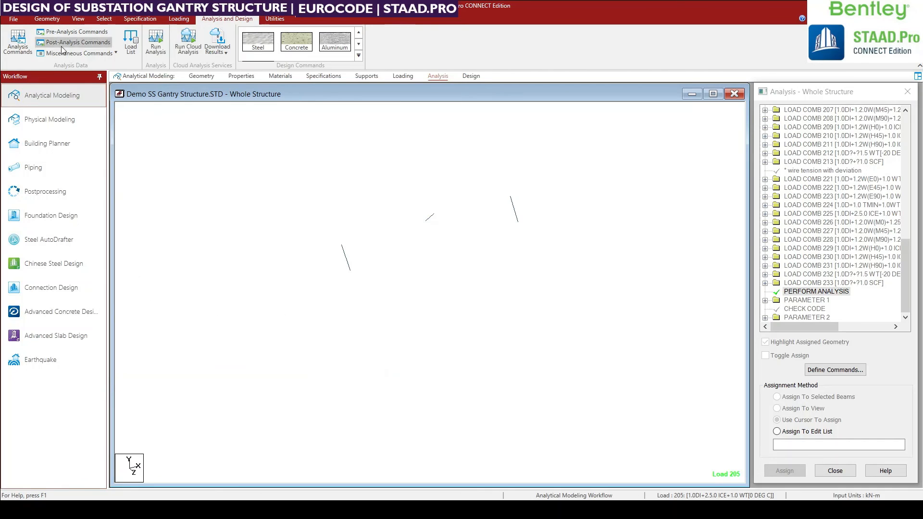
click(41, 202)
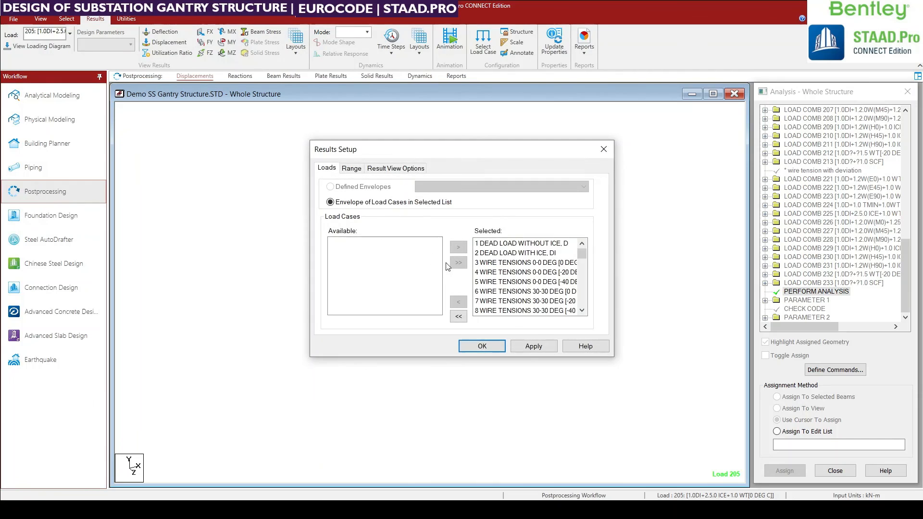
click(482, 346)
Display the whole gantry in a maximized view with the utilization ratio of every member.
click(40, 18)
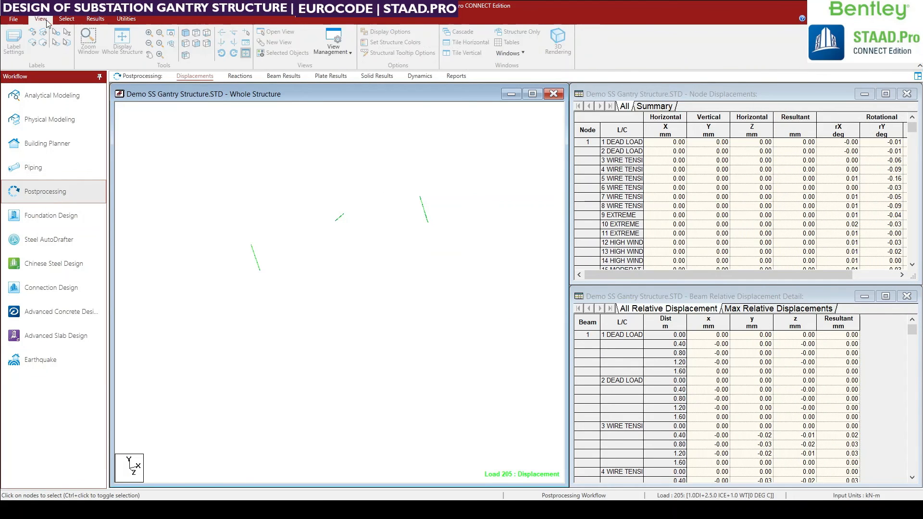
click(123, 48)
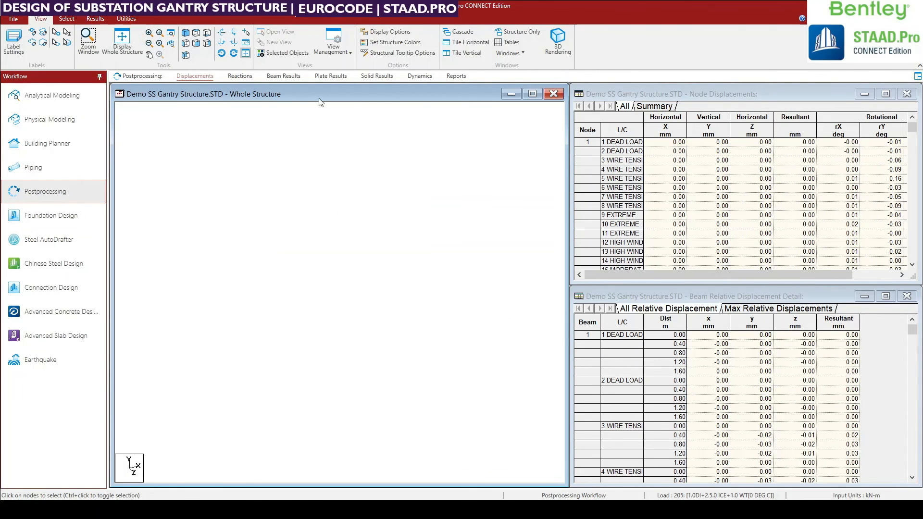
click(532, 94)
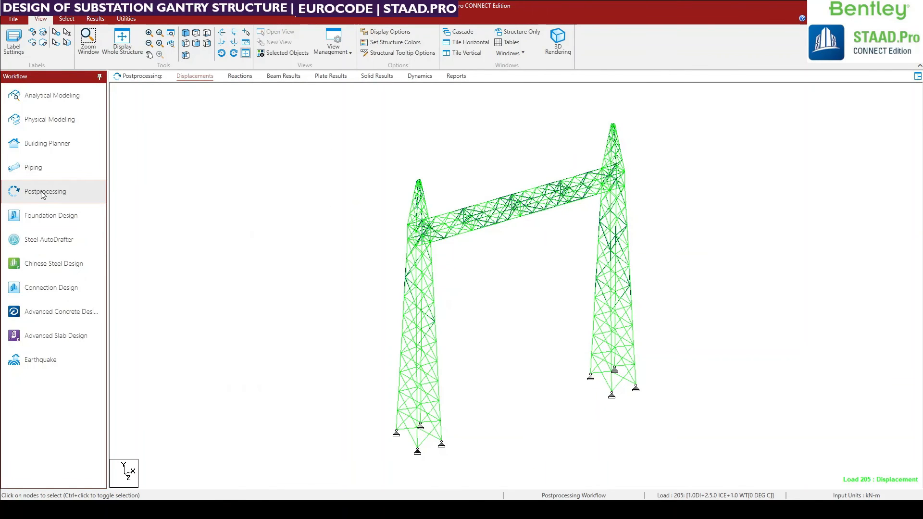
click(96, 19)
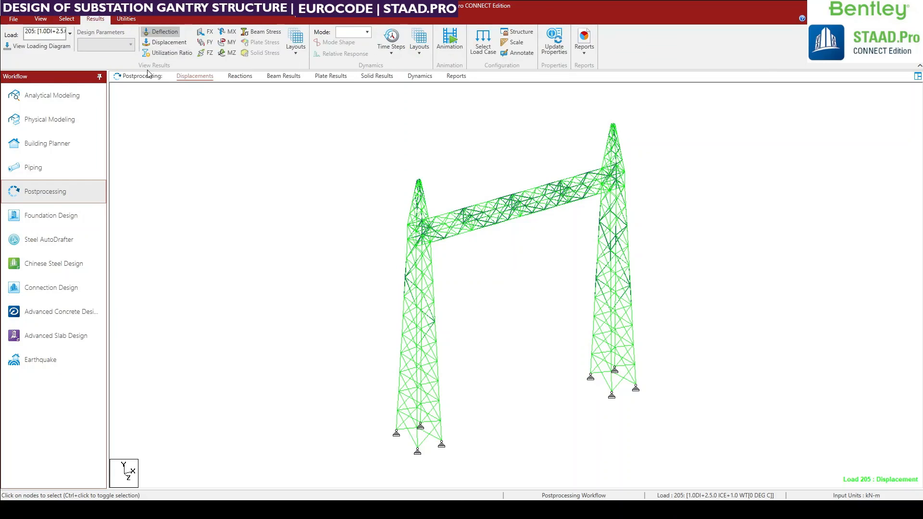
click(170, 52)
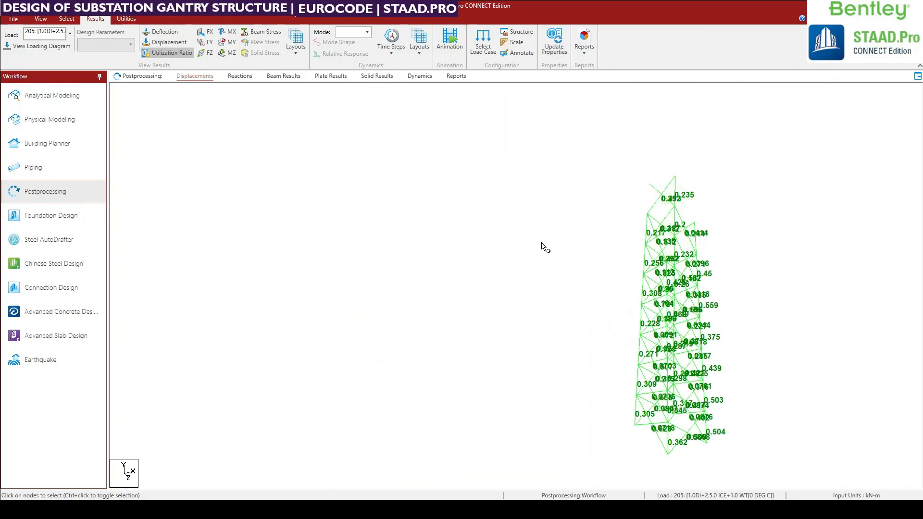
Search the whole structure for beams that fail the steel design.
click(66, 20)
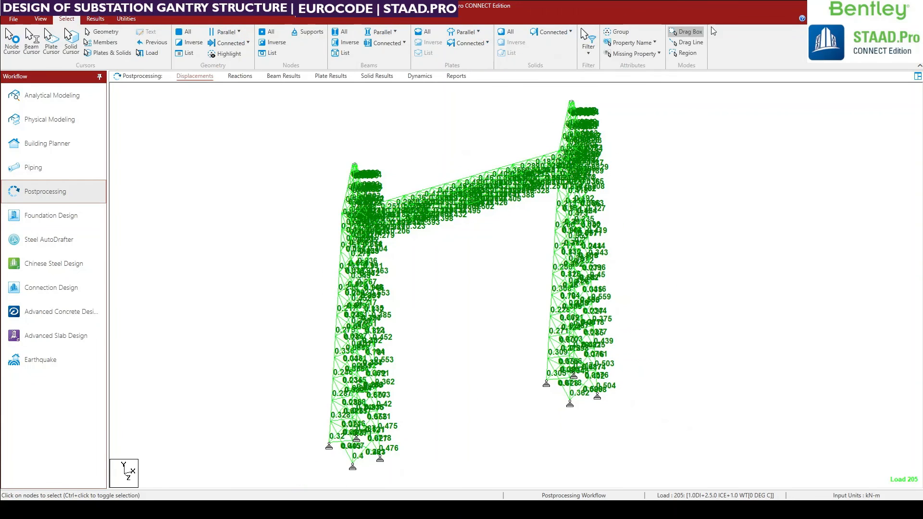
click(625, 43)
click(600, 132)
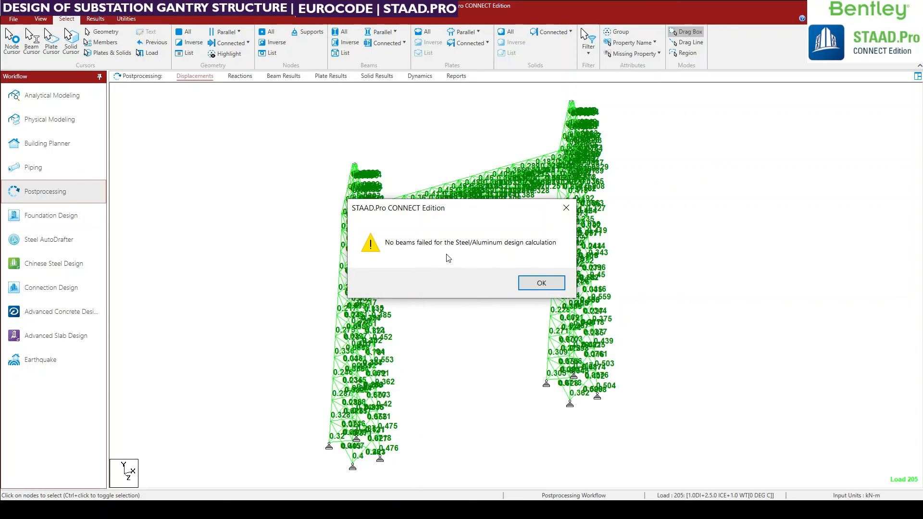
click(540, 284)
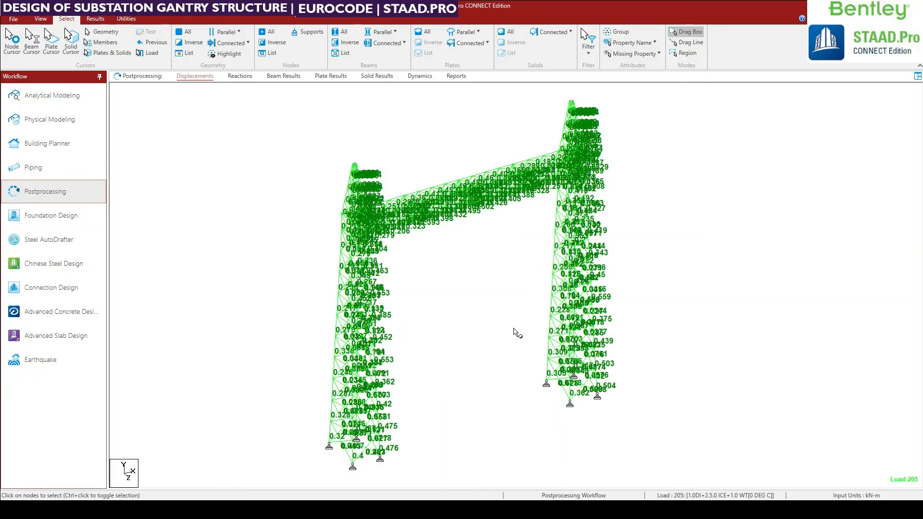